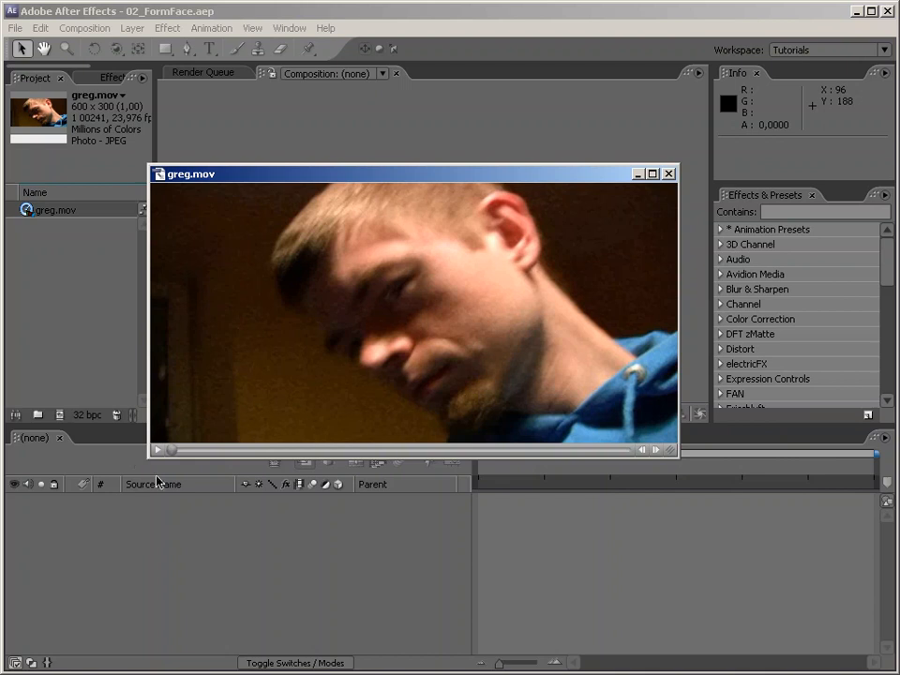
Step: Preview the greg.mov footage and create a composition from it
left_click_drag(172, 451, 514, 454)
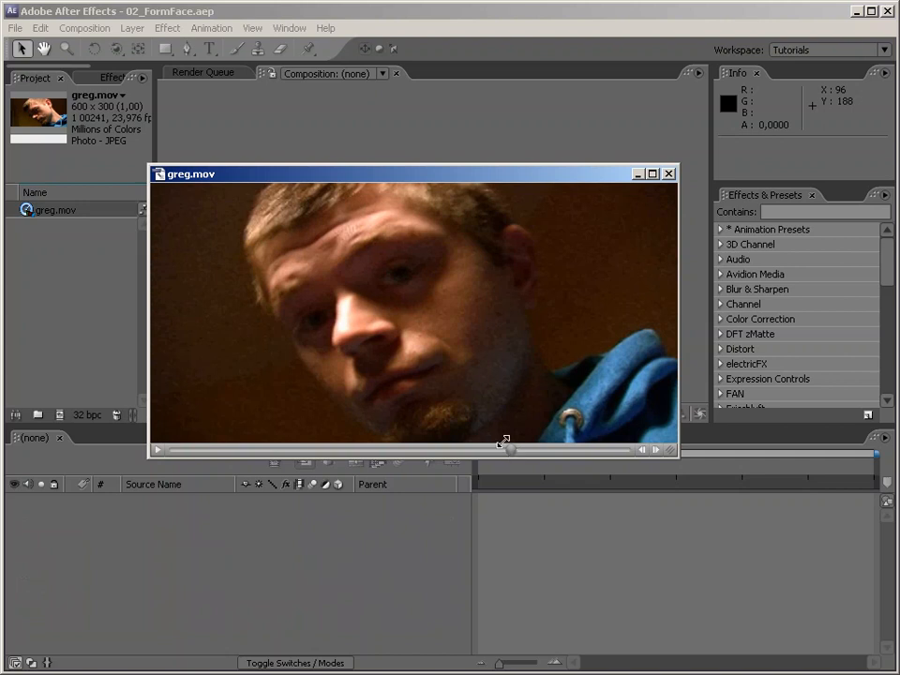
left_click(670, 175)
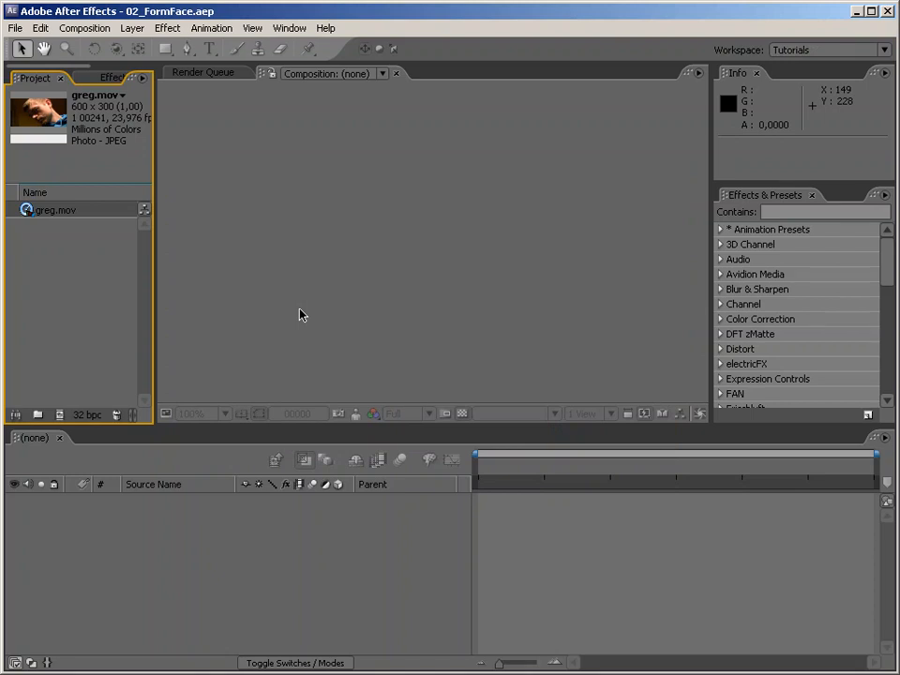
left_click_drag(46, 212, 65, 450)
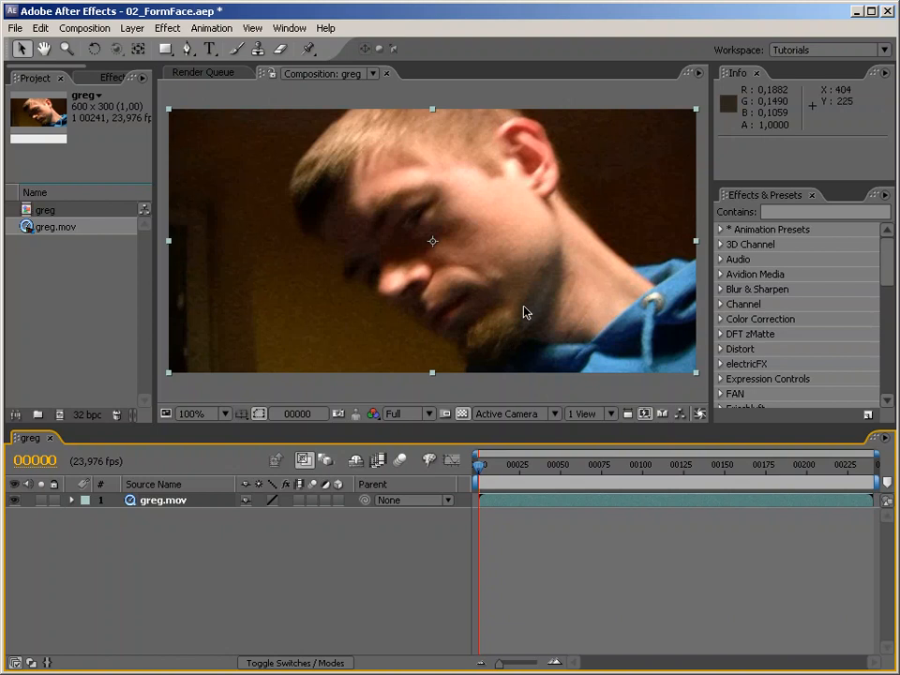
left_click_drag(478, 478, 462, 433)
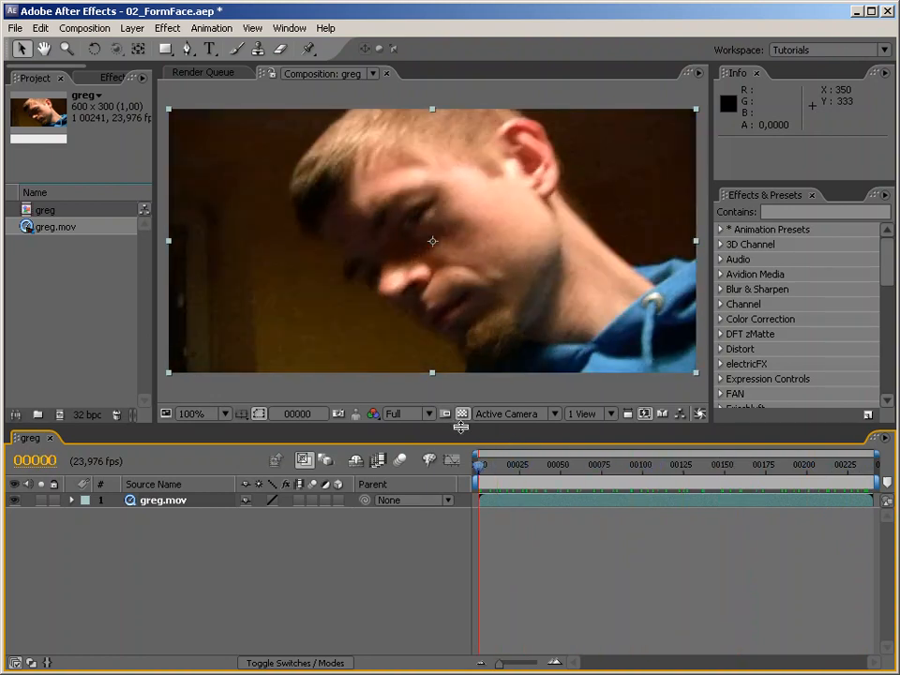
Step: Apply the Colorama effect to the greg.mov layer and set its output cycle preset palette to Ramp Grey
left_click(798, 212)
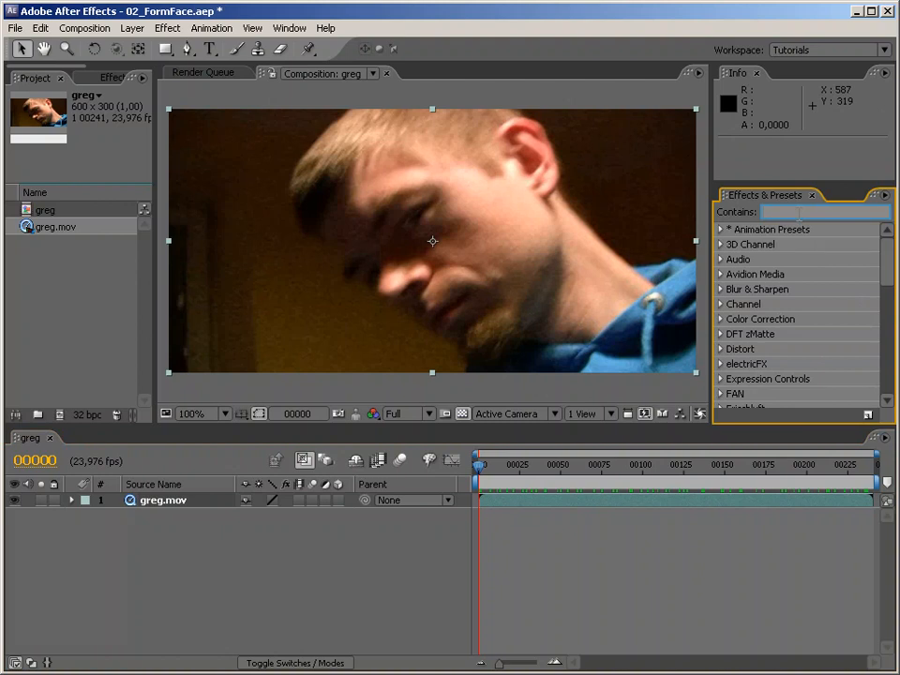
type("colorama")
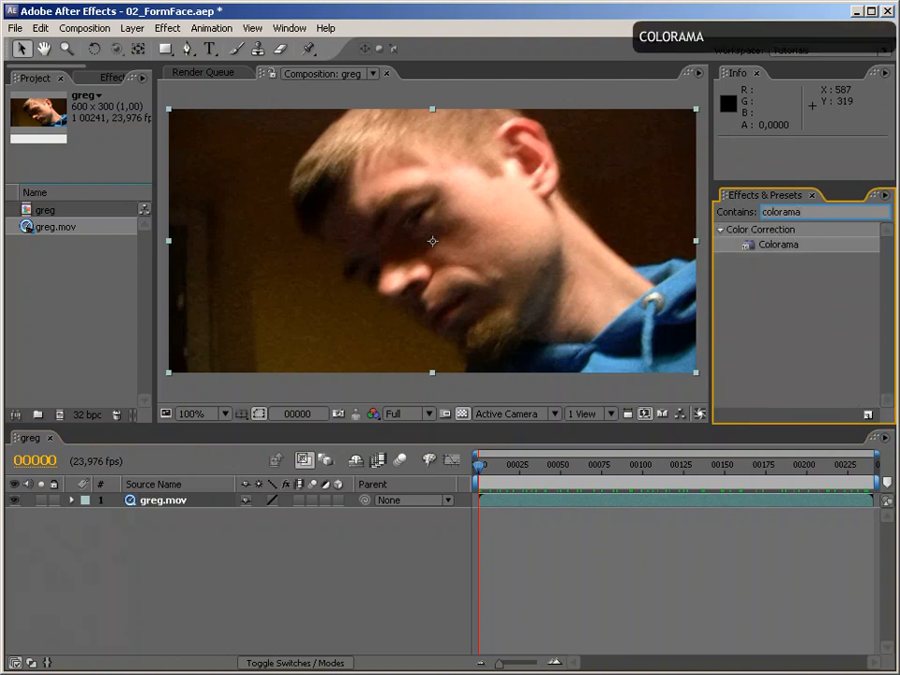
double_click(779, 245)
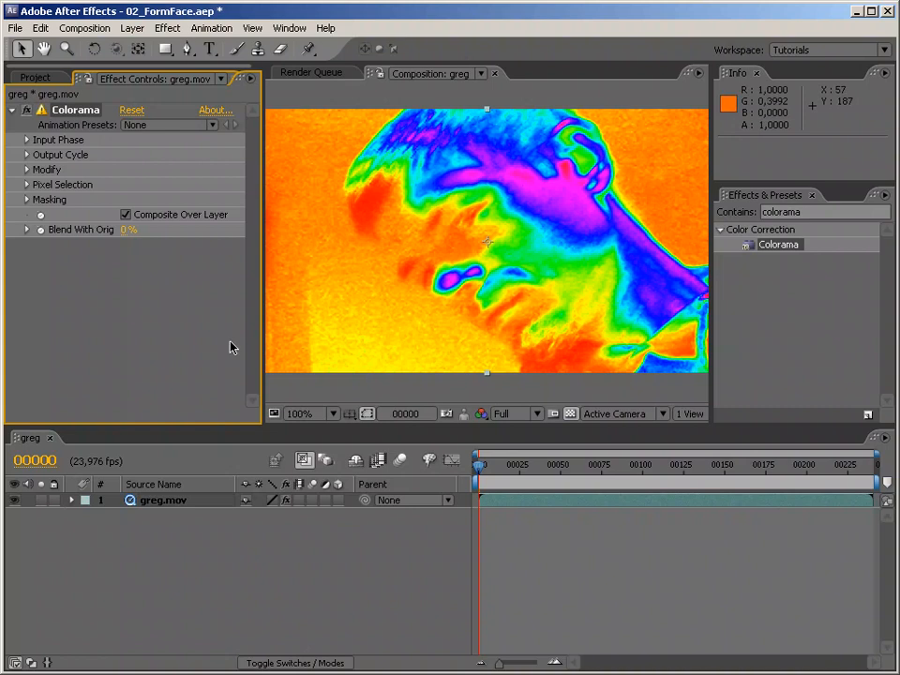
left_click(27, 155)
left_click(164, 170)
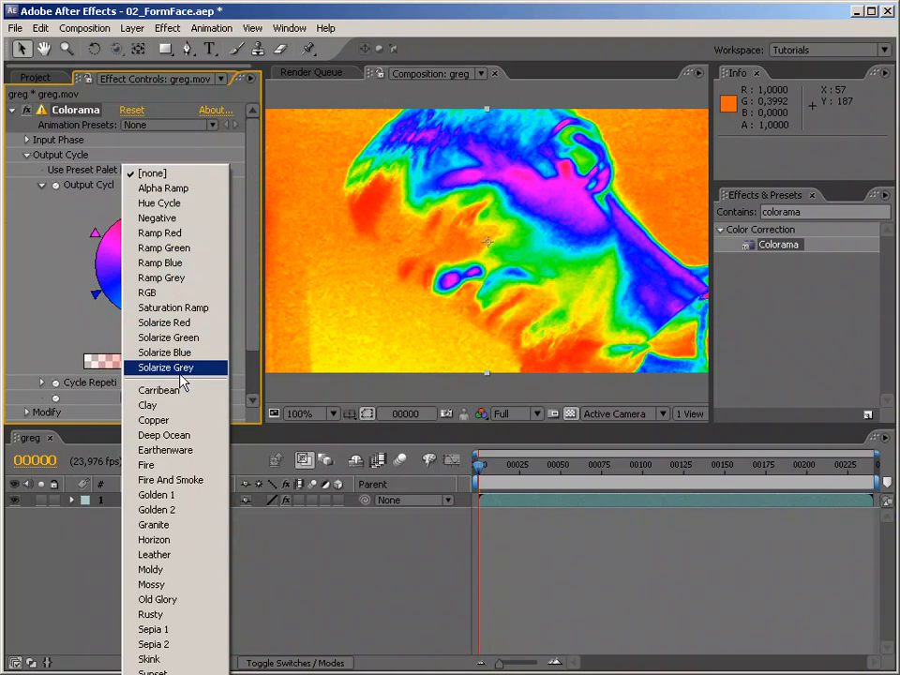
left_click(196, 278)
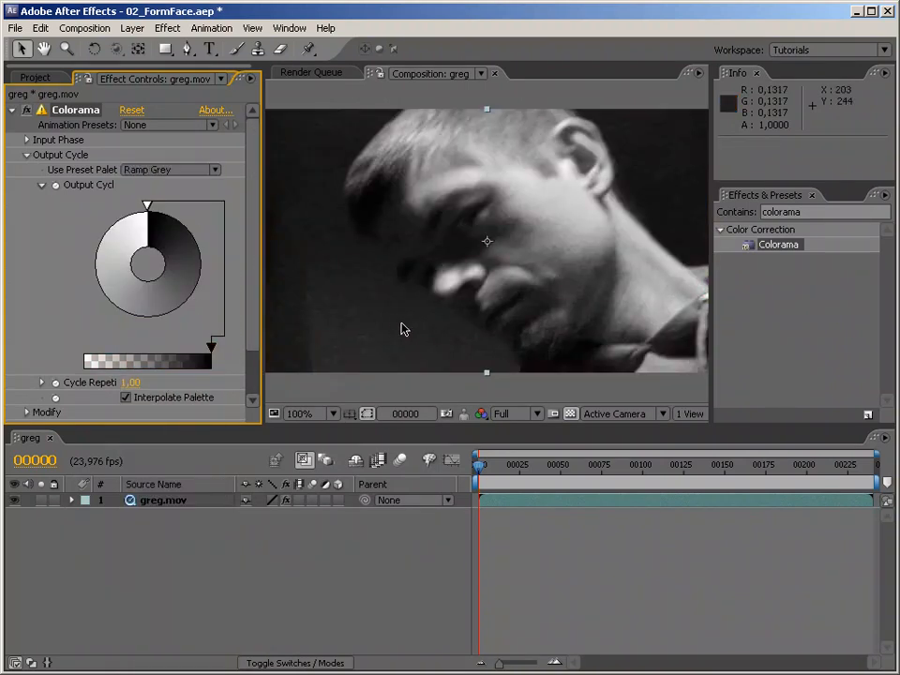
left_click_drag(265, 308, 225, 306)
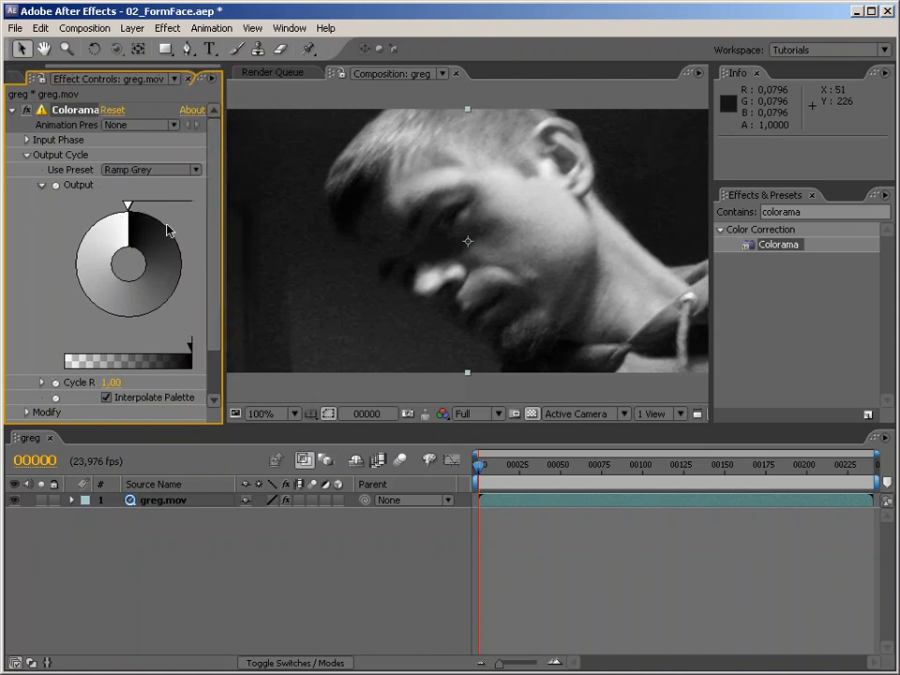
Step: Add a black colour stop in the dark part of Colorama's output cycle to crush the shadows
double_click(171, 229)
left_click(25, 181)
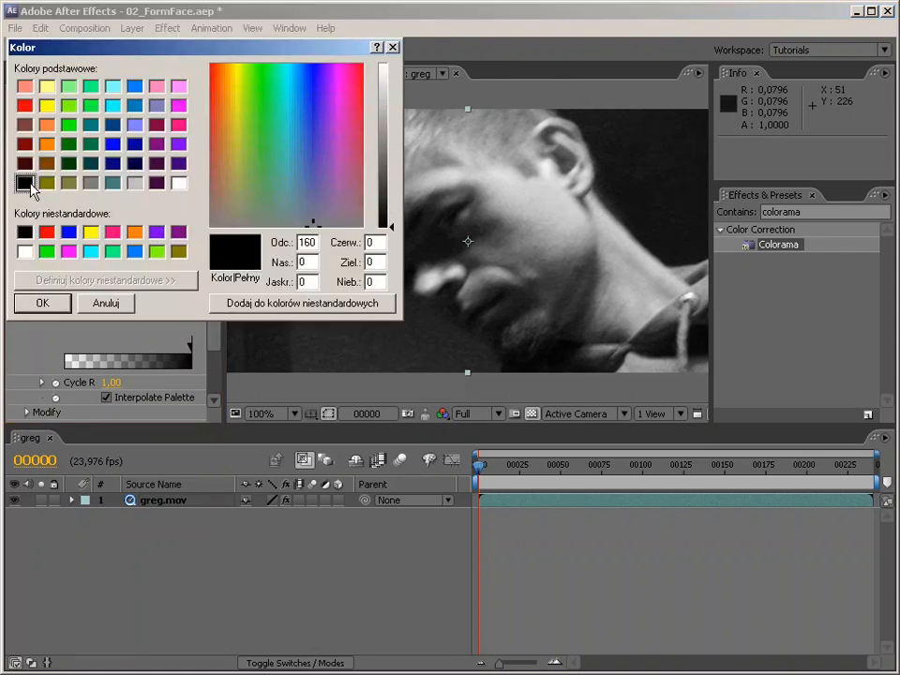
left_click(38, 301)
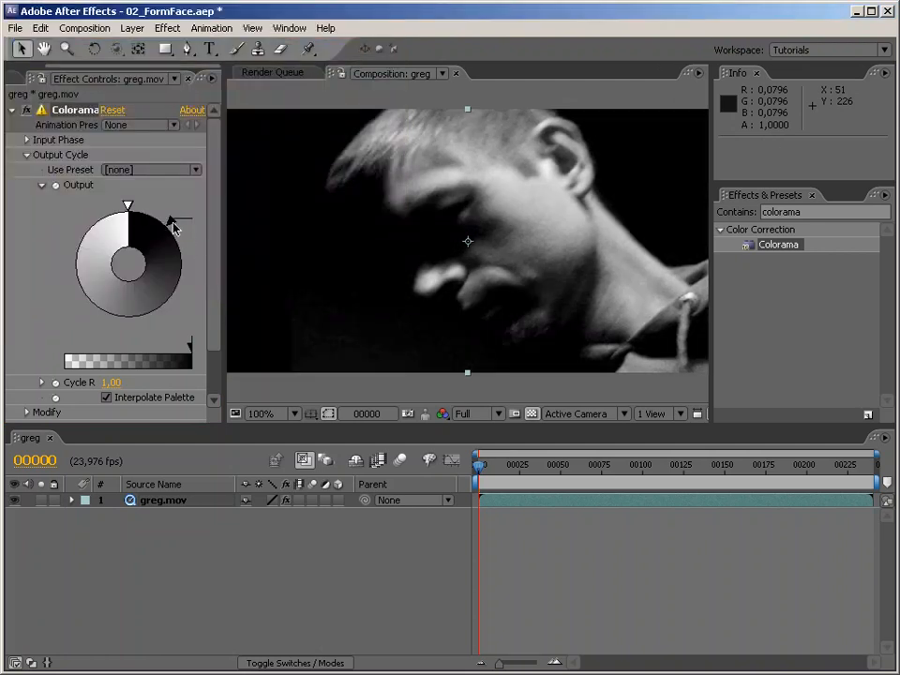
mouse_move(174, 231)
left_mouse_down()
mouse_move(183, 240)
mouse_move(153, 209)
mouse_move(171, 231)
left_mouse_up()
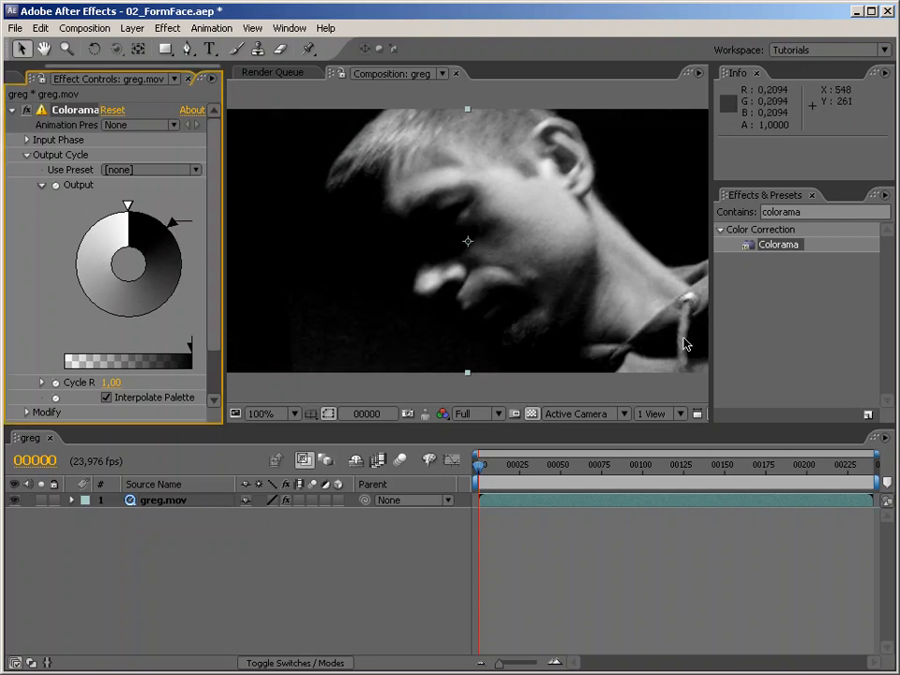
Step: Add a white colour stop in the bright part of the output cycle, adjust both stops, and check the contrast around frame 170
double_click(86, 233)
left_click(180, 185)
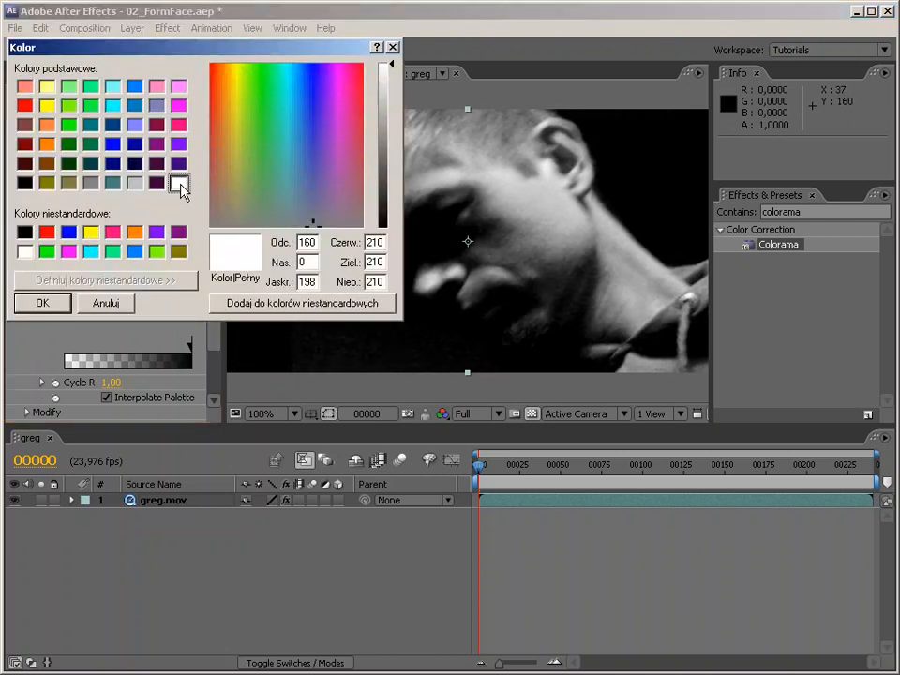
left_click(43, 302)
mouse_move(79, 228)
left_mouse_down()
mouse_move(69, 246)
mouse_move(70, 310)
mouse_move(68, 258)
mouse_move(84, 312)
mouse_move(171, 325)
mouse_move(107, 315)
mouse_move(76, 285)
mouse_move(70, 274)
mouse_move(94, 250)
mouse_move(93, 235)
mouse_move(86, 240)
left_mouse_up()
left_click_drag(171, 224, 176, 231)
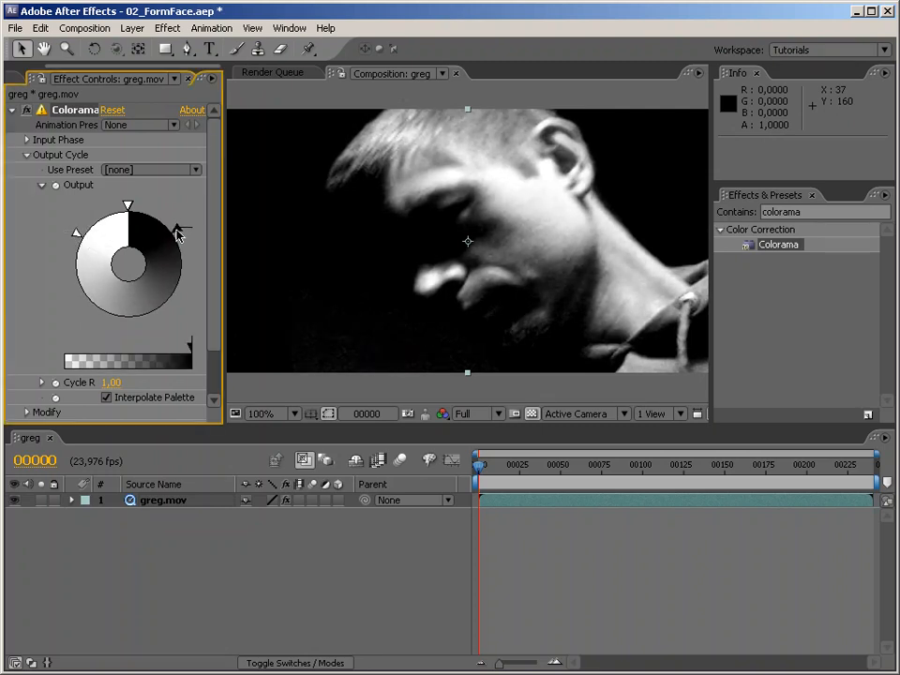
left_click_drag(483, 469, 758, 472)
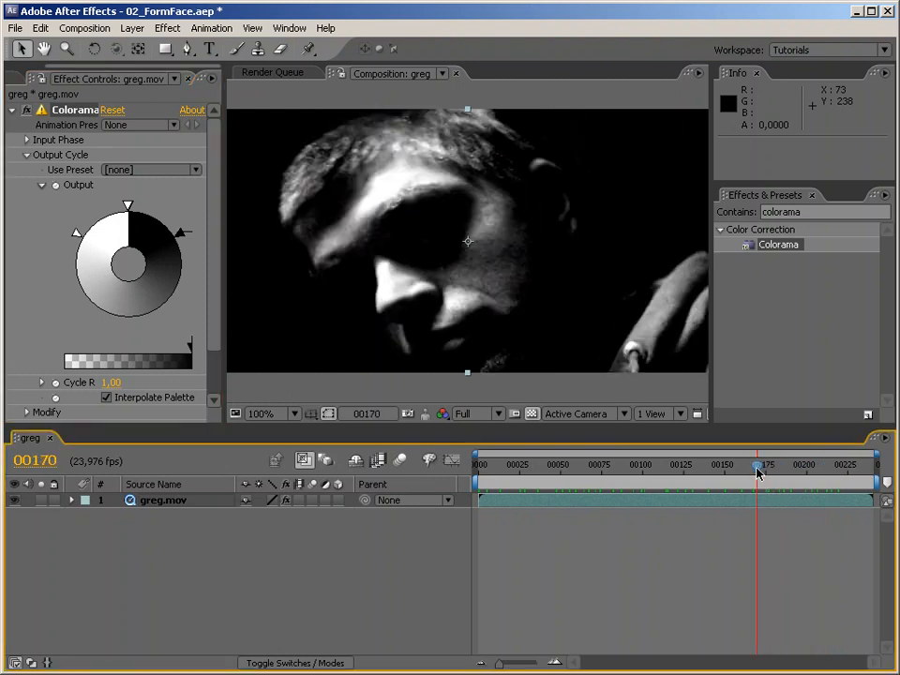
Step: Nest the greg composition in a new composition and rename the new one final
left_click_drag(221, 263, 278, 279)
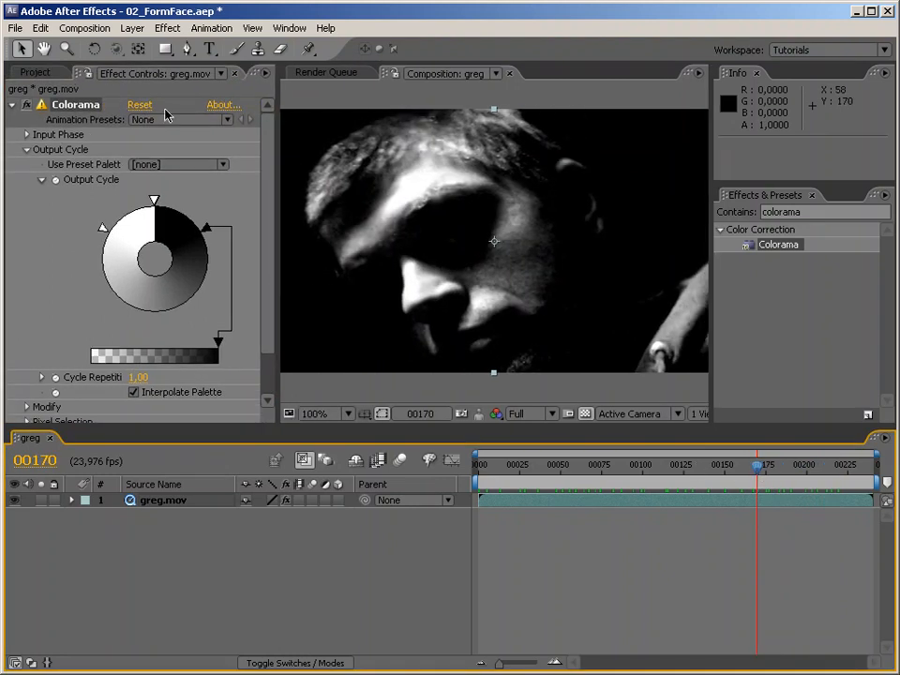
left_click(38, 73)
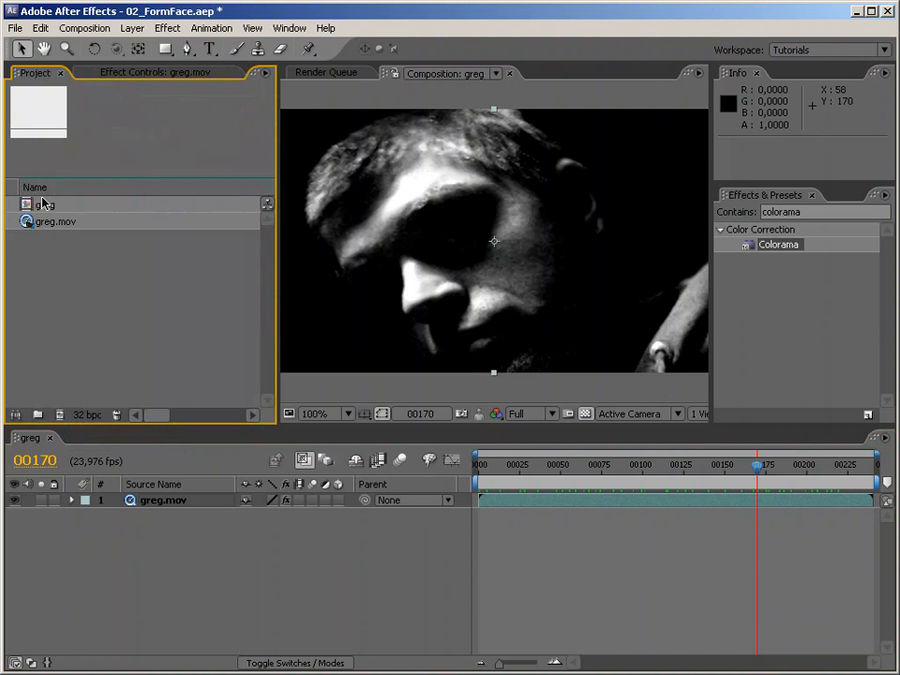
left_click_drag(40, 210, 62, 414)
left_click(64, 225)
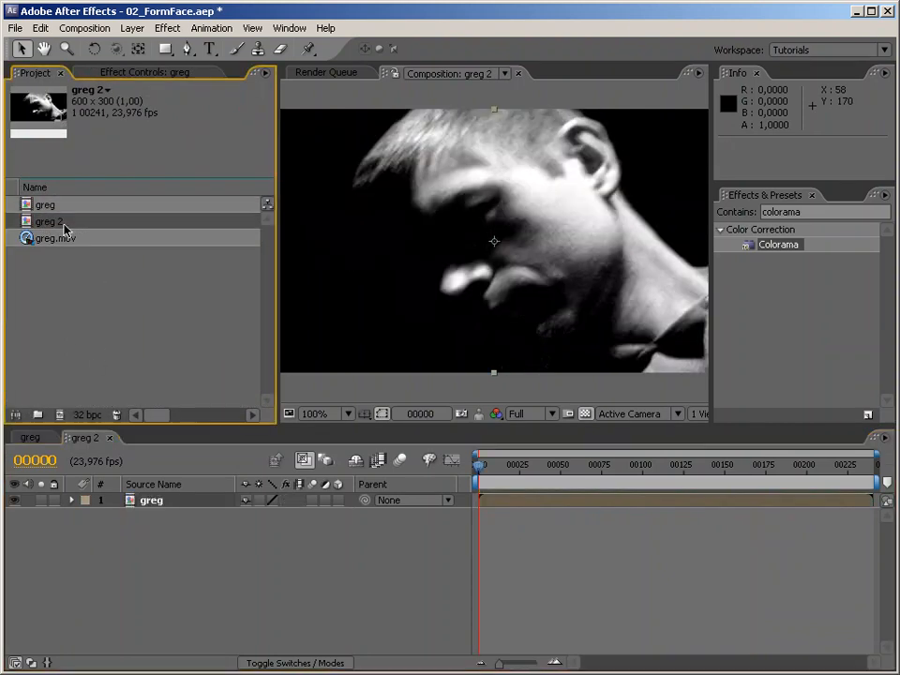
key("Return")
type("final")
key("Return")
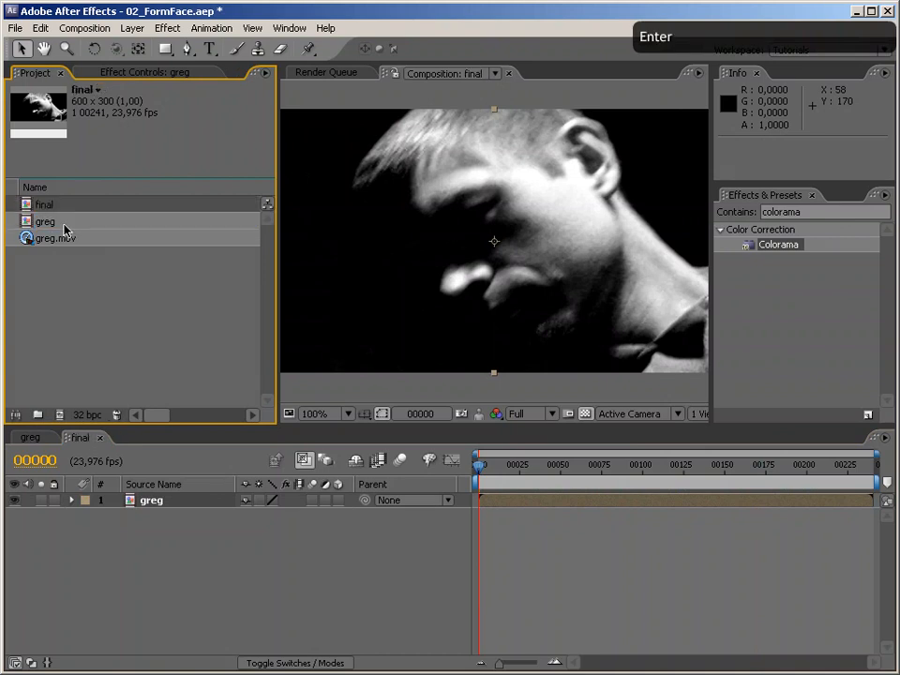
Step: Hide the greg layer in the final composition
left_click(165, 516)
left_click(151, 501)
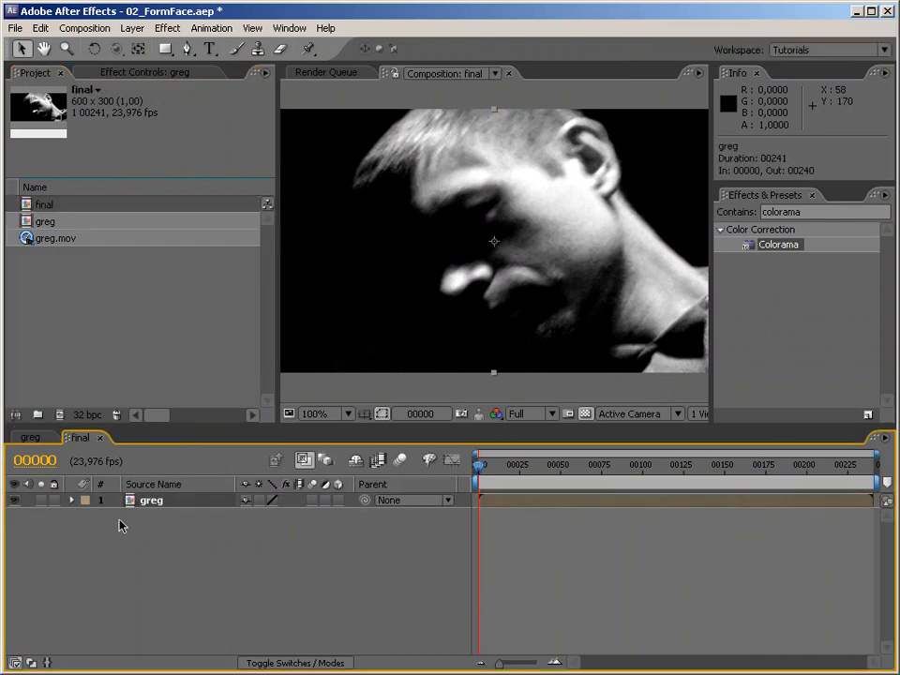
left_click(15, 500)
left_click_drag(279, 341, 150, 338)
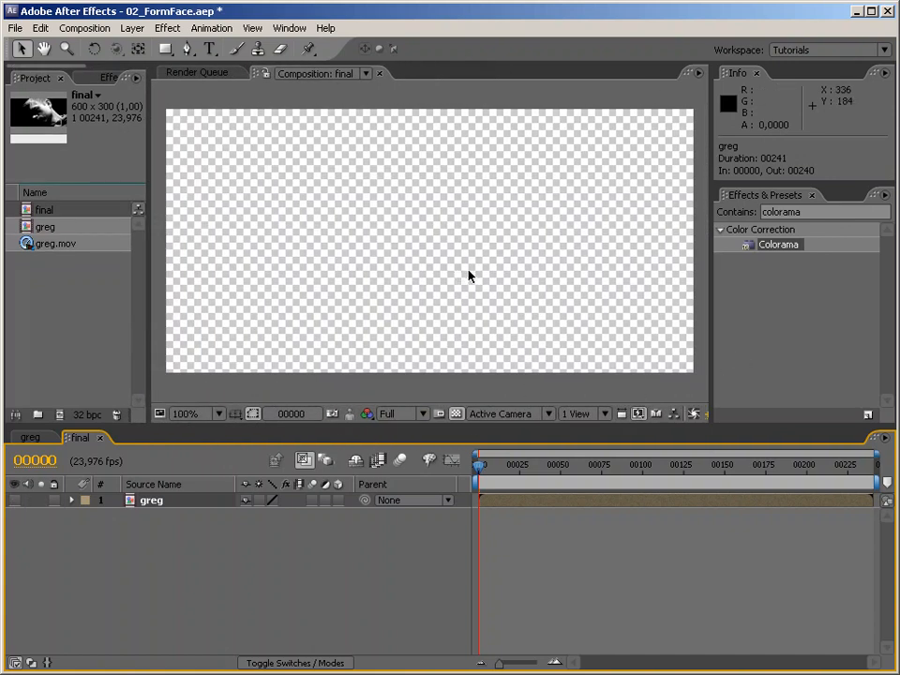
Step: Create a black solid of 600 by 300 pixels in the final composition
right_click(204, 558)
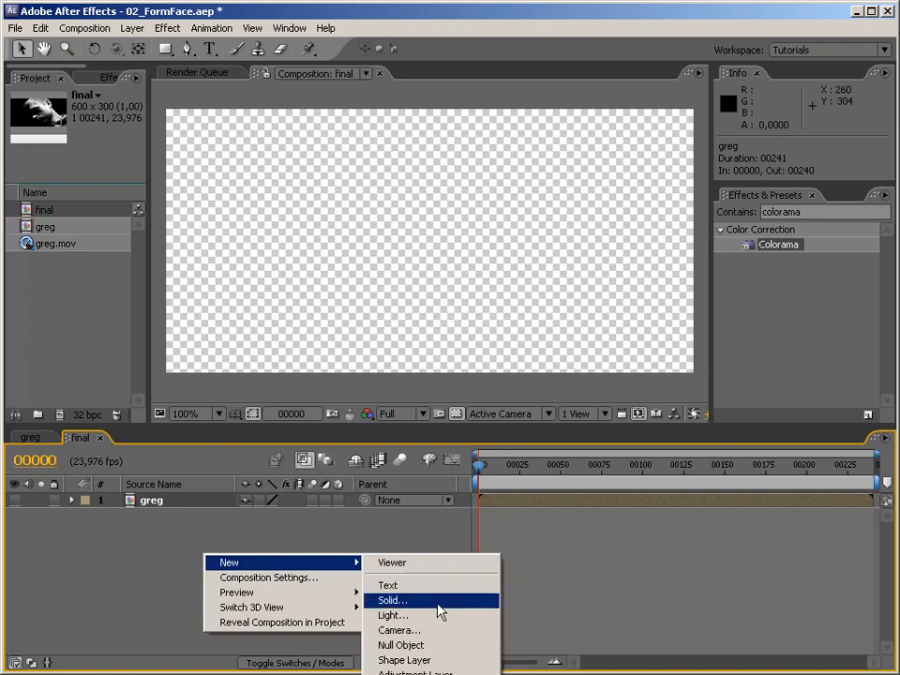
key("ctrl+y")
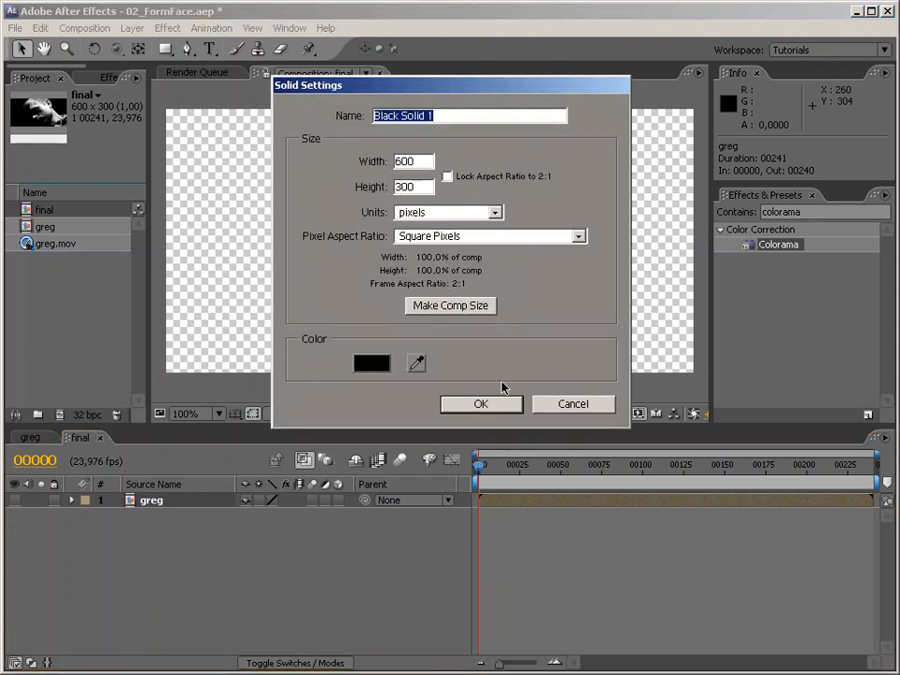
left_click(508, 402)
Step: Apply the Trapcode Form effect to the black solid and turn off the viewer's transparency grid
left_click(794, 222)
key("BackSpace")
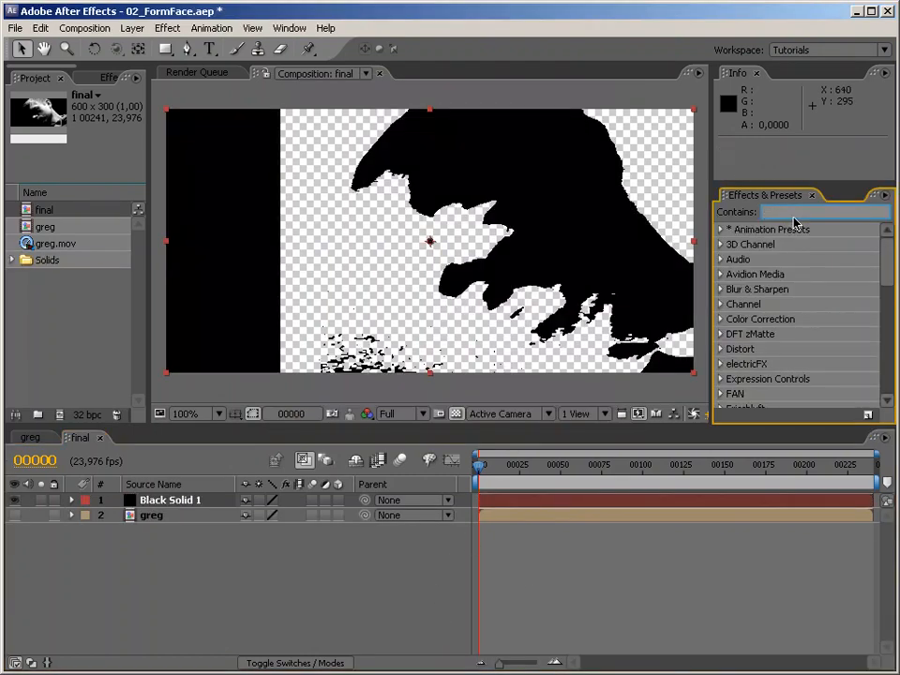
type("form")
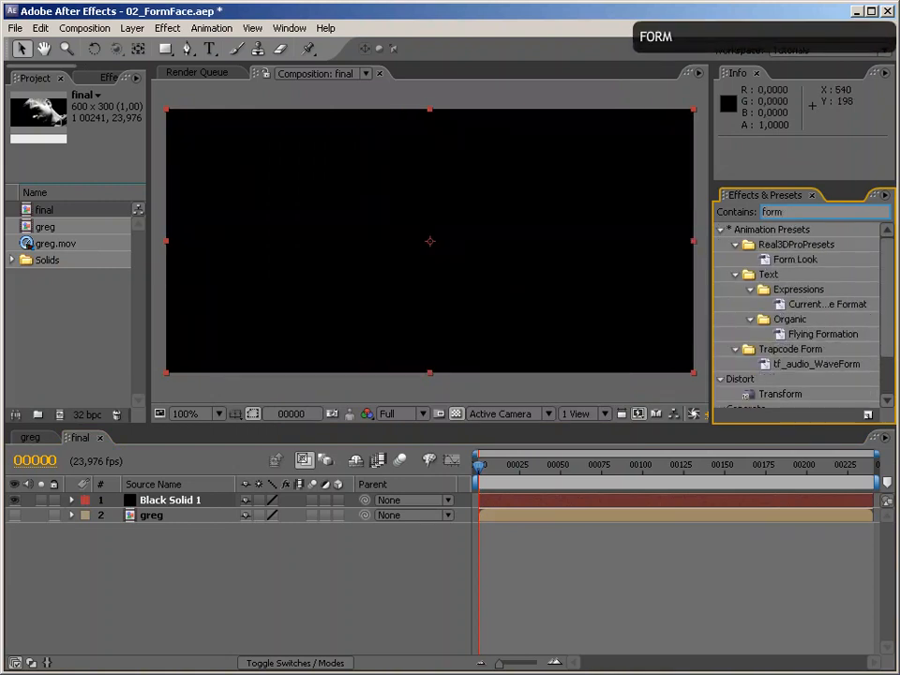
scroll(825, 319, "down", 4)
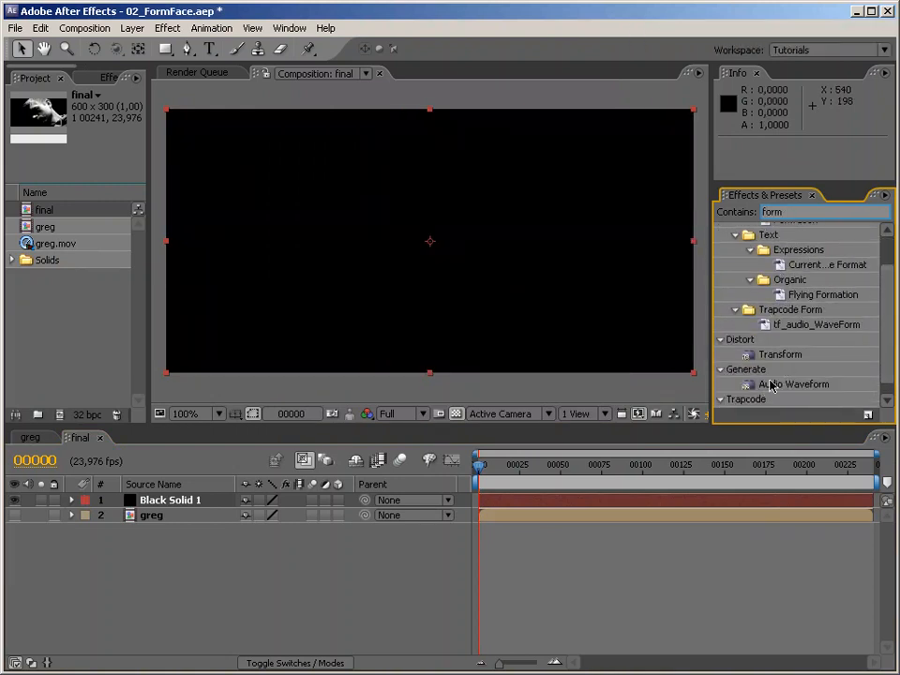
left_click_drag(766, 404, 552, 338)
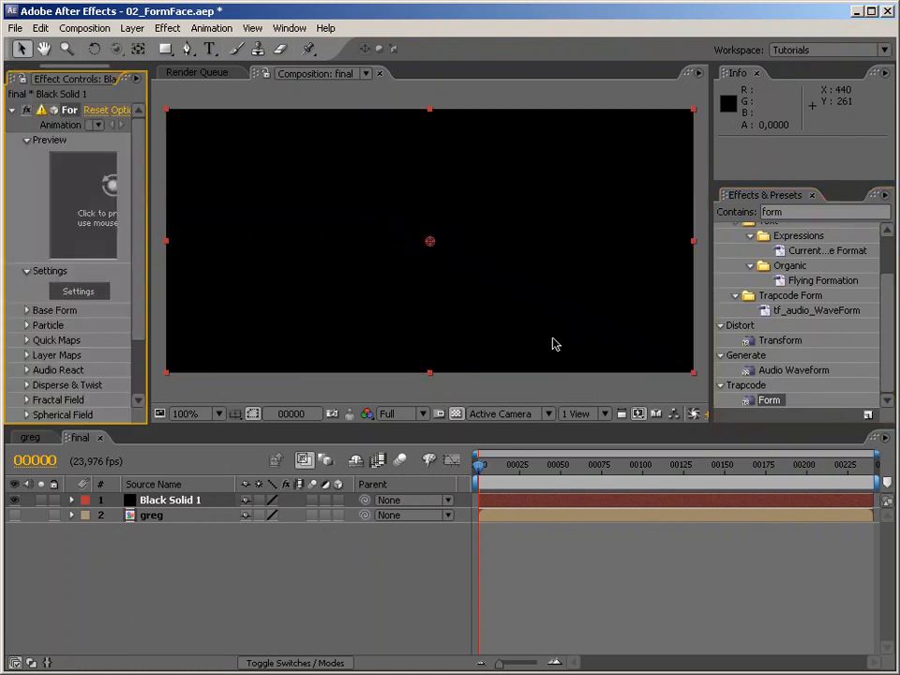
left_click(456, 414)
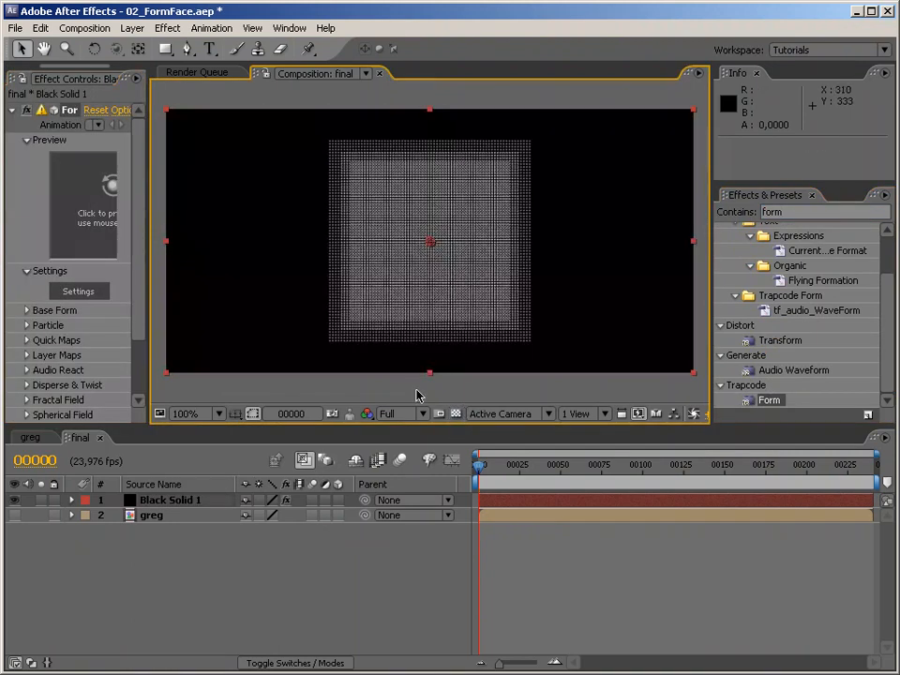
left_click_drag(147, 296, 295, 293)
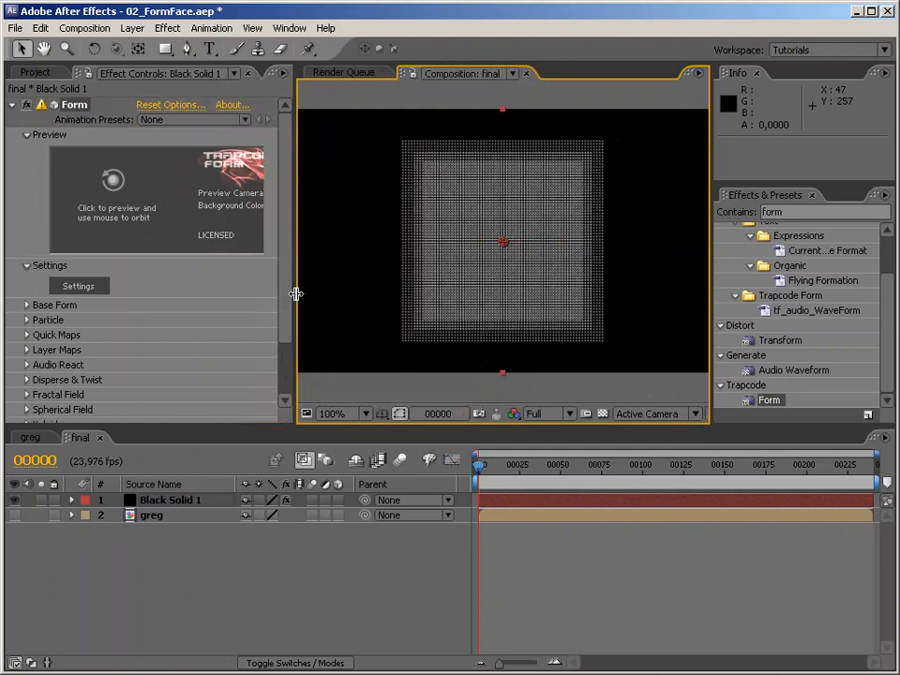
Step: Add a camera with the 35mm preset to the final composition
right_click(254, 568)
mouse_move(322, 574)
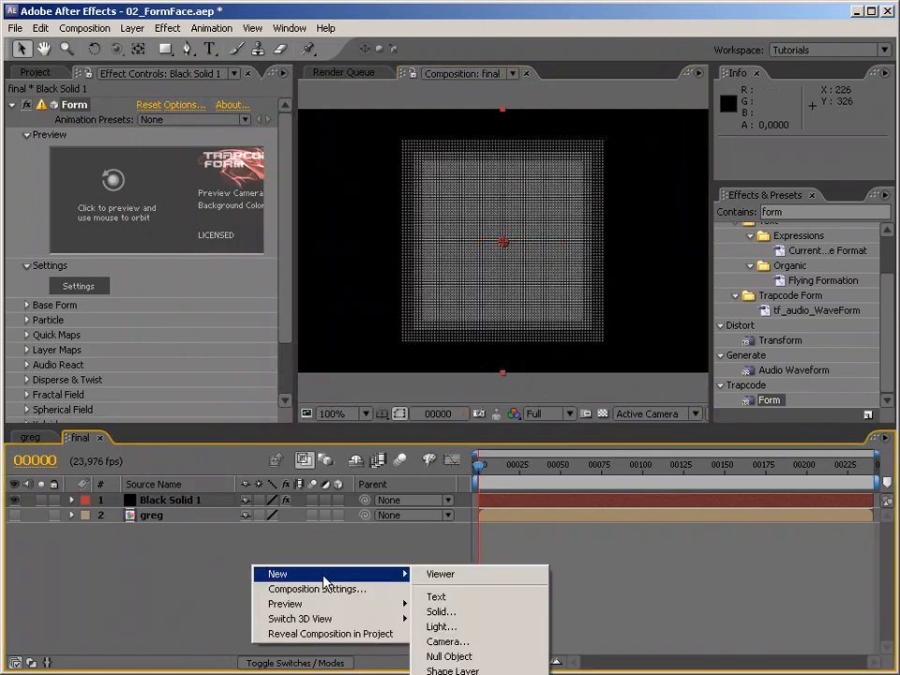
left_click(485, 641)
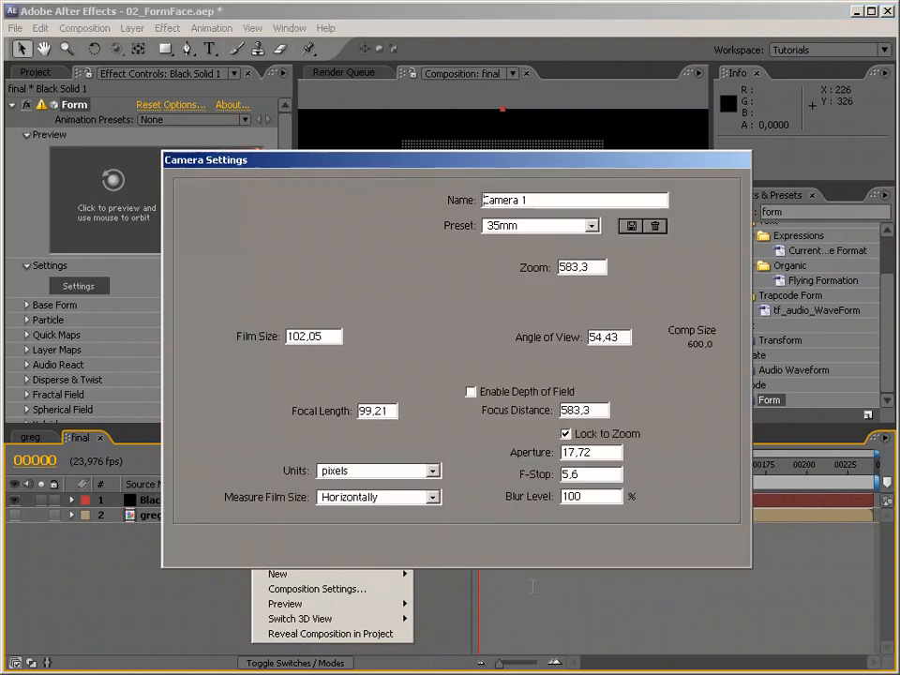
left_click(623, 552)
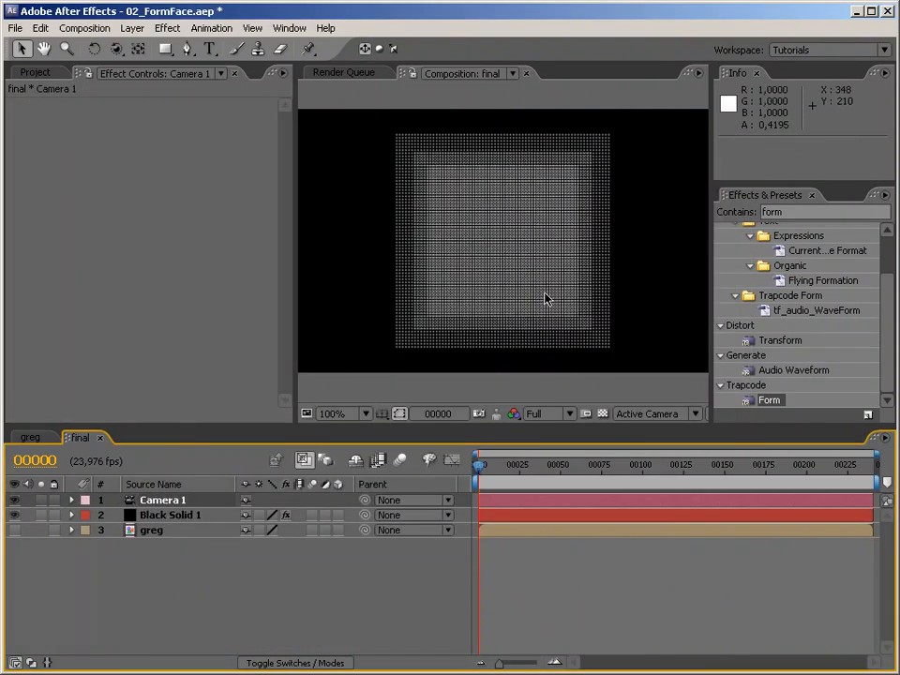
Step: Orbit the camera around the Form particle grid to view its layers, and delete the camera
key("c")
left_click_drag(446, 279, 571, 283)
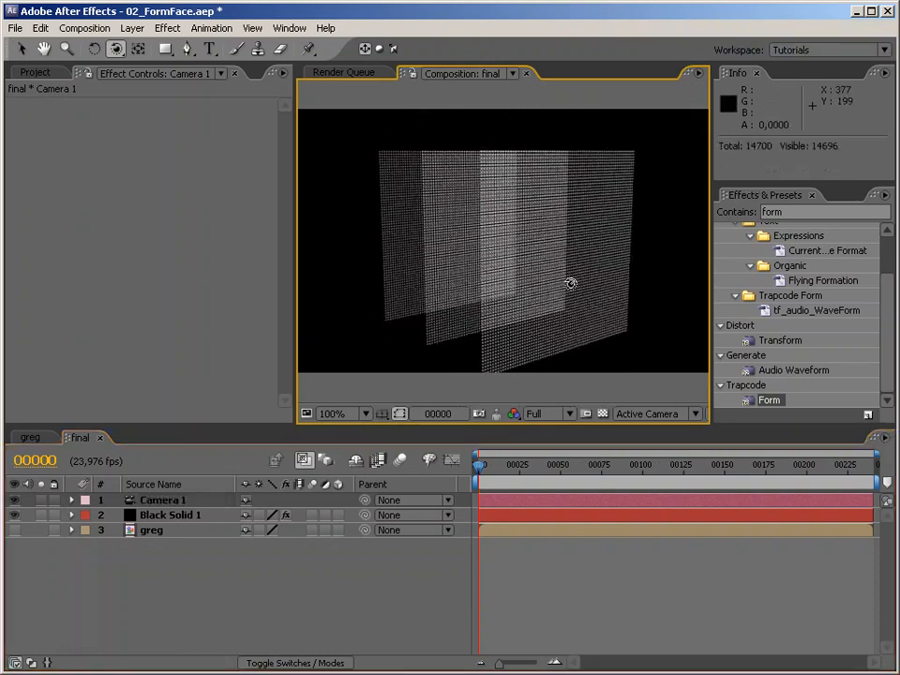
left_click(161, 500)
key("Delete")
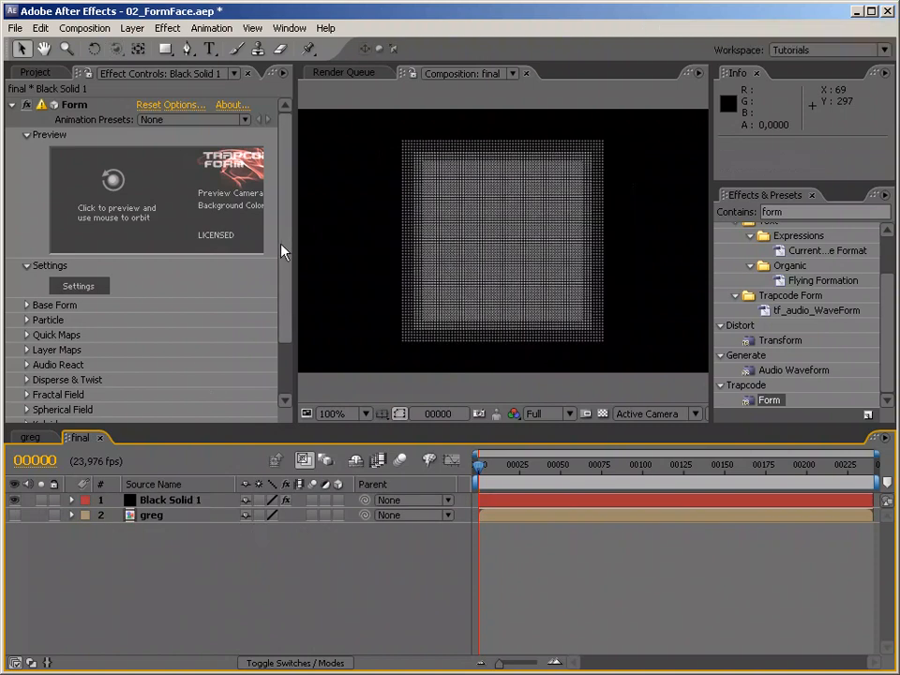
Step: Try dispersing and twisting the Form particle grid, and return Disperse and Twist to 0
left_click_drag(285, 252, 285, 326)
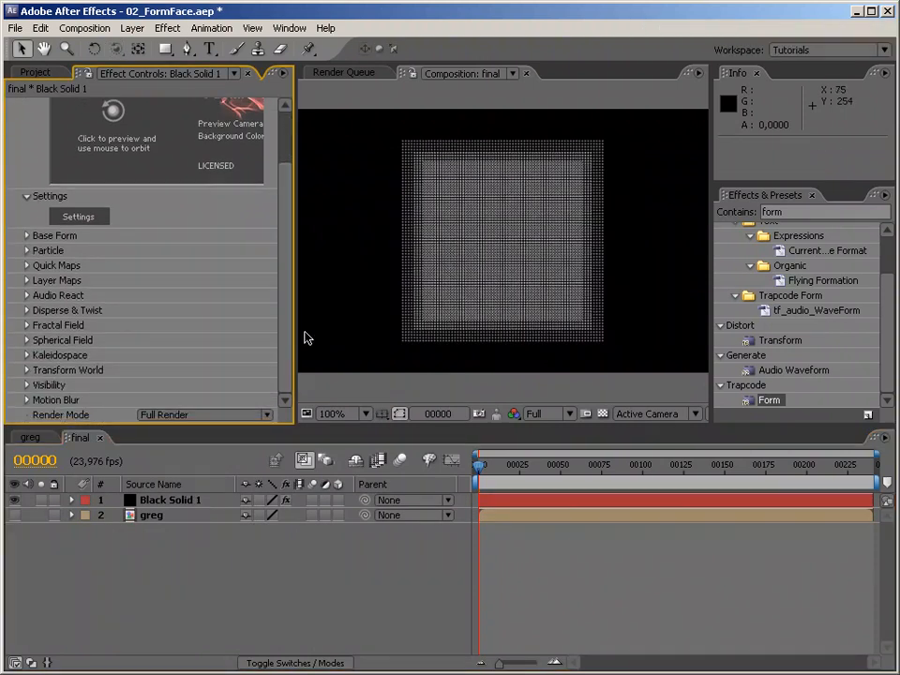
left_click(27, 310)
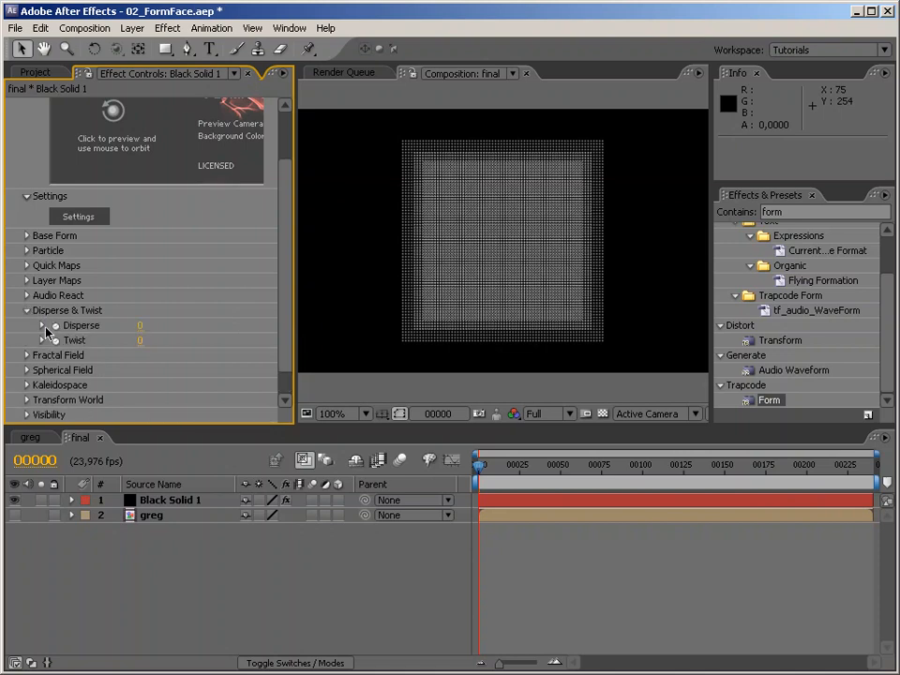
left_click_drag(141, 325, 534, 344)
left_click(146, 326)
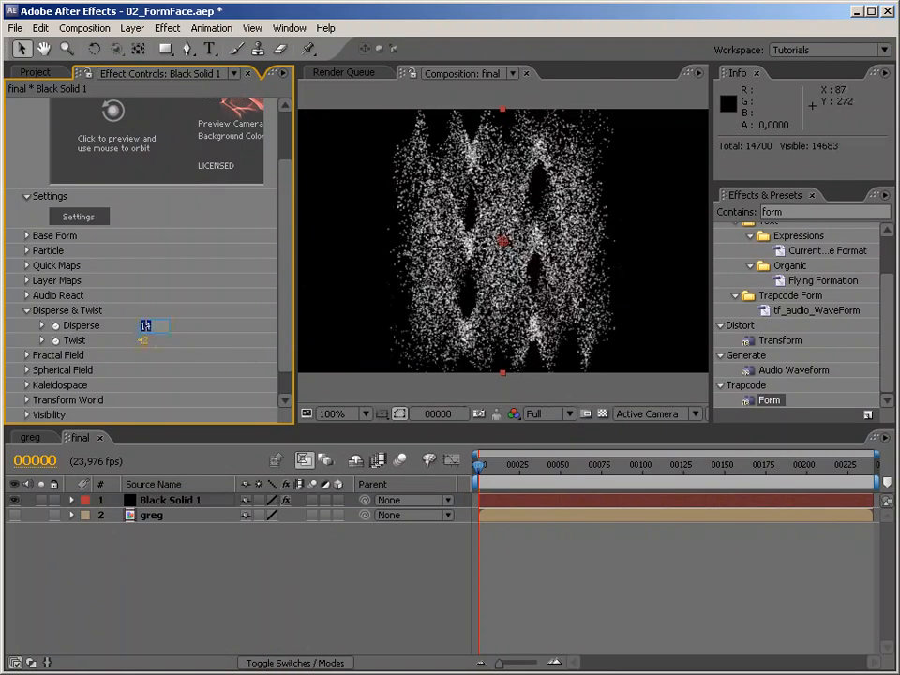
type("0")
key("Tab")
key("Return")
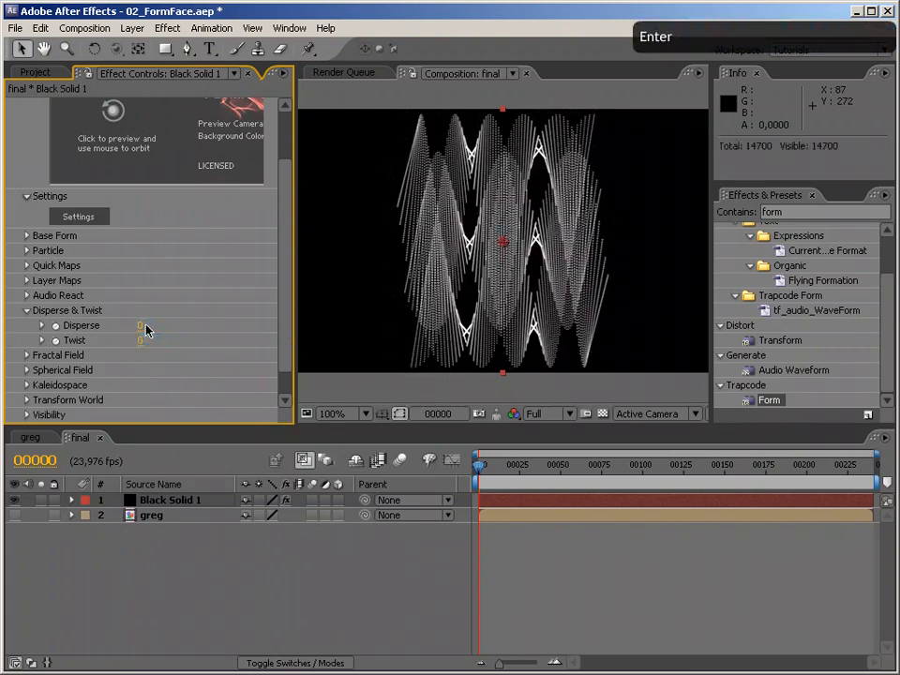
left_click(28, 311)
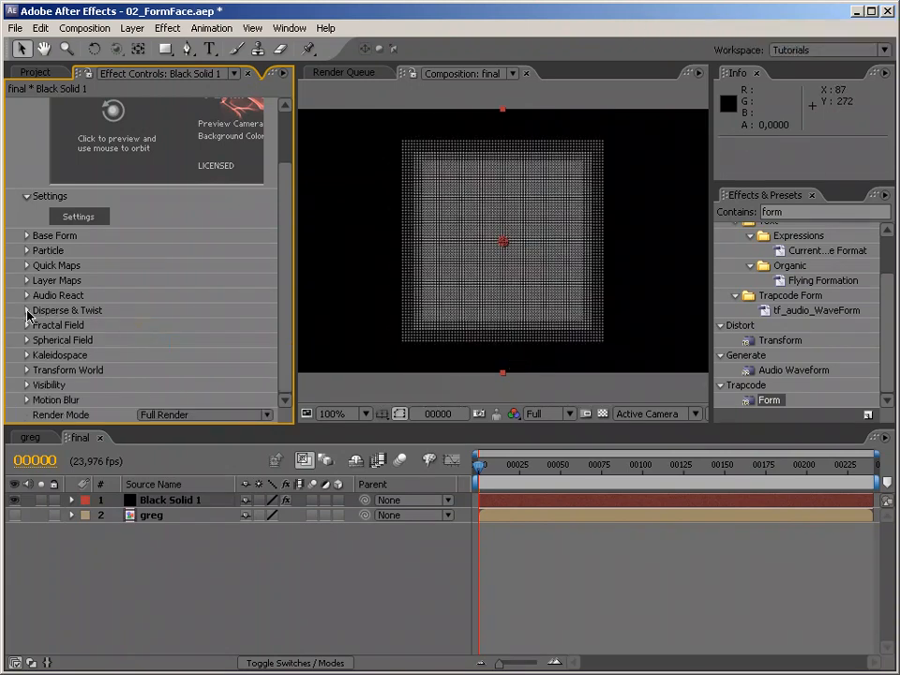
Step: Try Fractal Field distortion with Affect Size 6, Affect Opacity 113 and Displace 165, and reset the Form effect
left_click(27, 325)
scroll(284, 243, "down", 5)
scroll(289, 242, "up", 3)
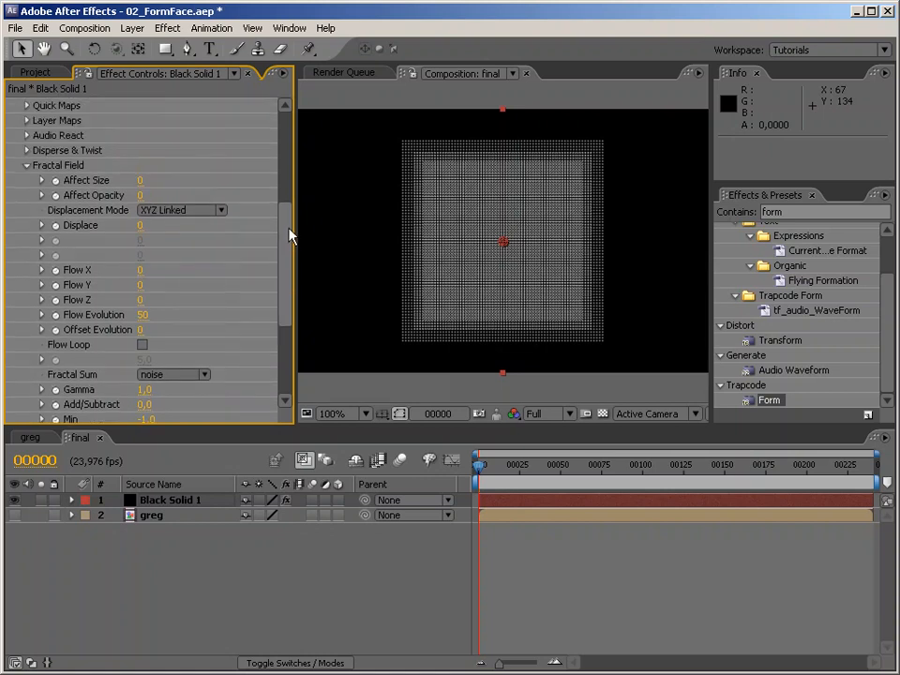
left_click_drag(141, 183, 201, 184)
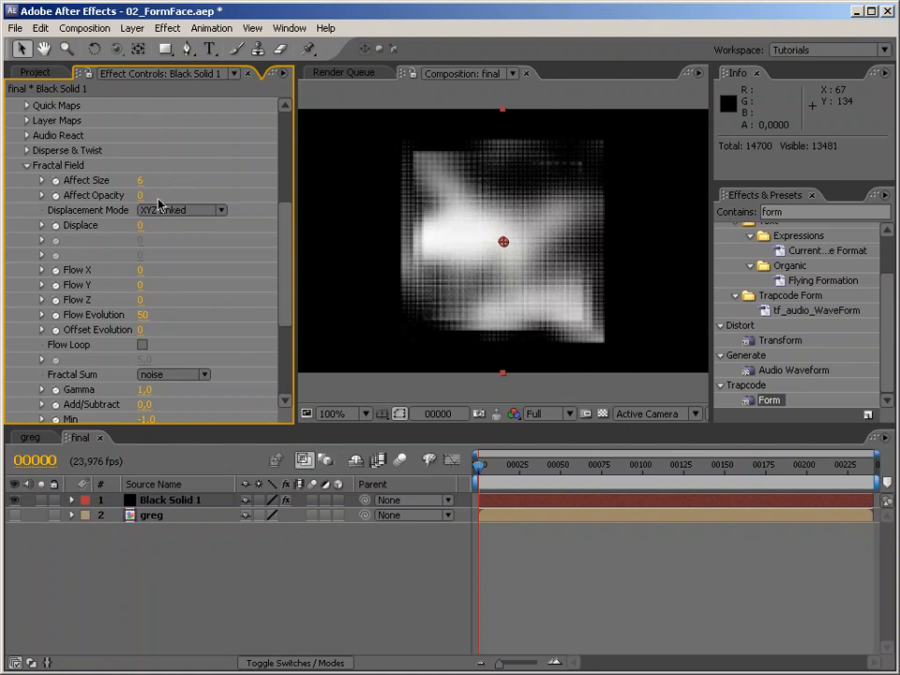
left_click_drag(140, 195, 234, 190)
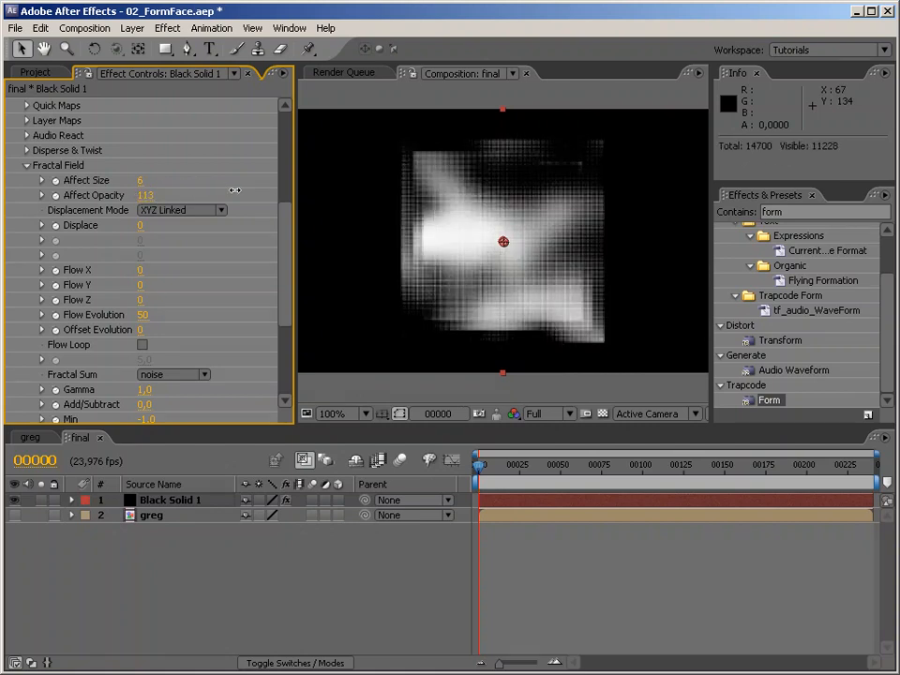
left_click_drag(143, 228, 297, 232)
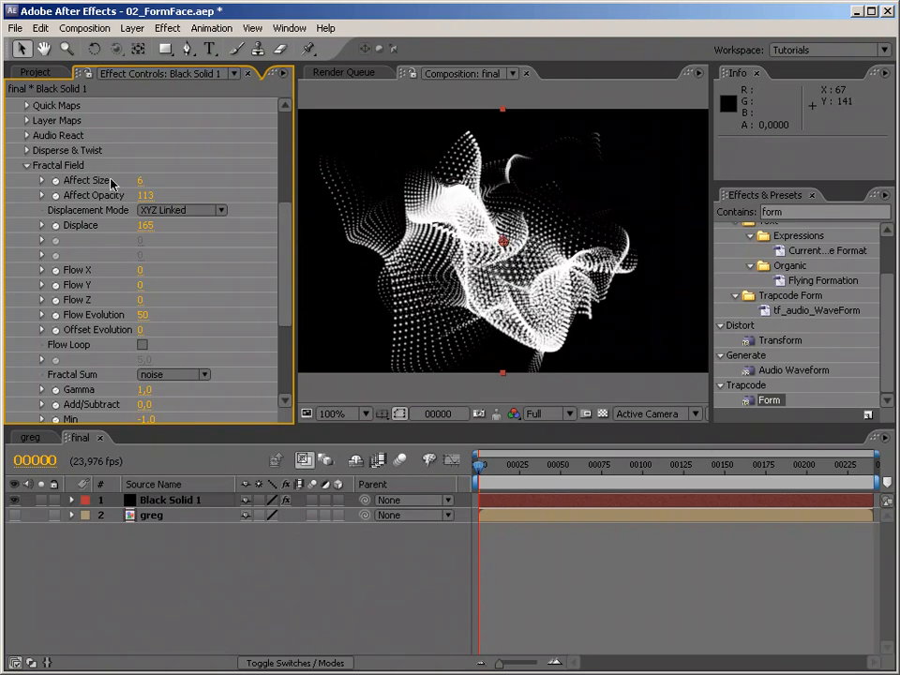
left_click_drag(285, 251, 284, 113)
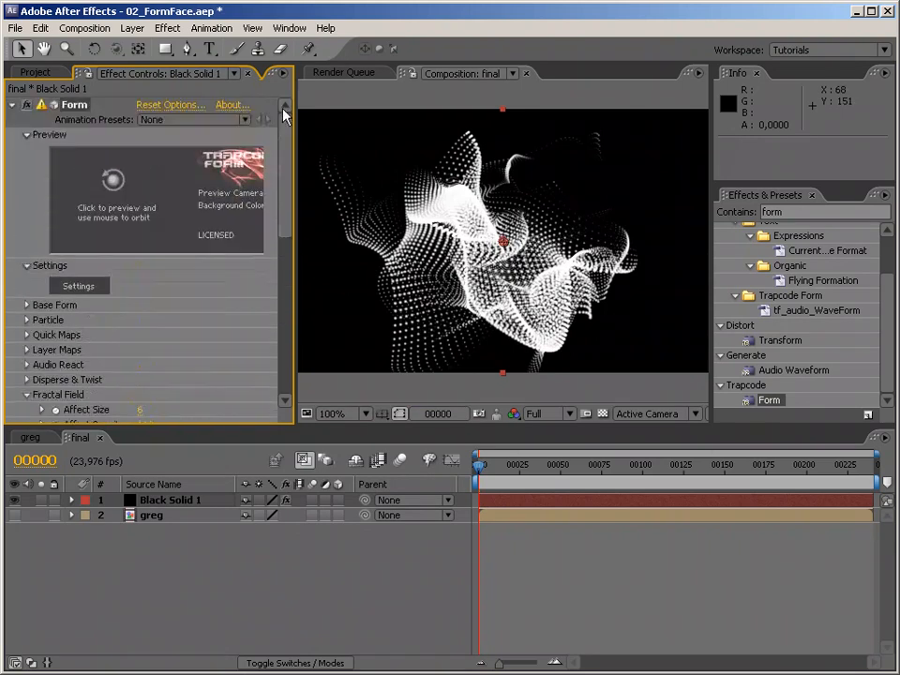
left_click(150, 106)
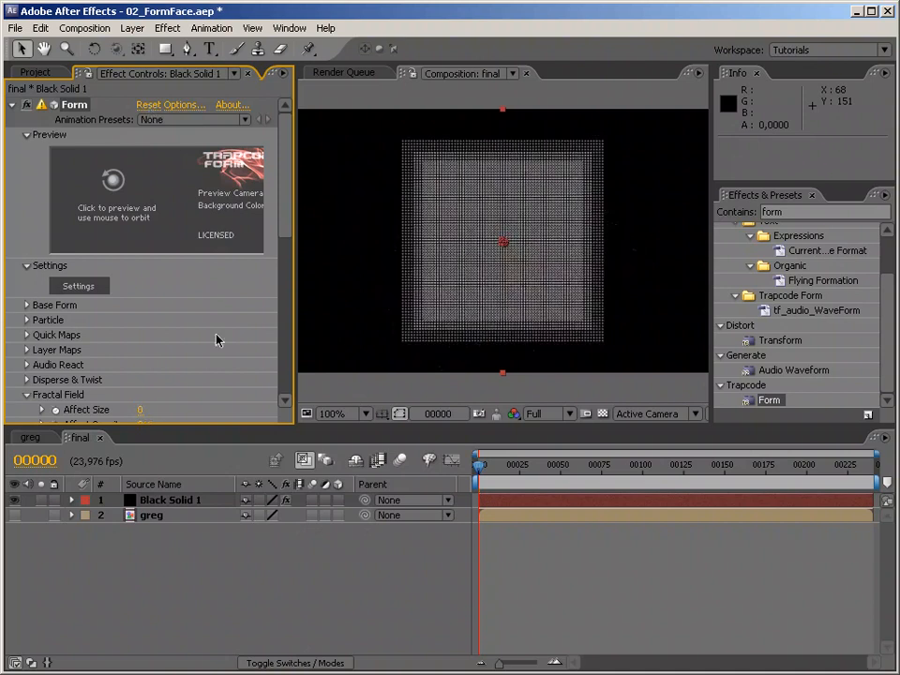
Step: Reduce the Form grid to a single layer by setting Particles in Z to 1 in the Base Form
left_click(27, 135)
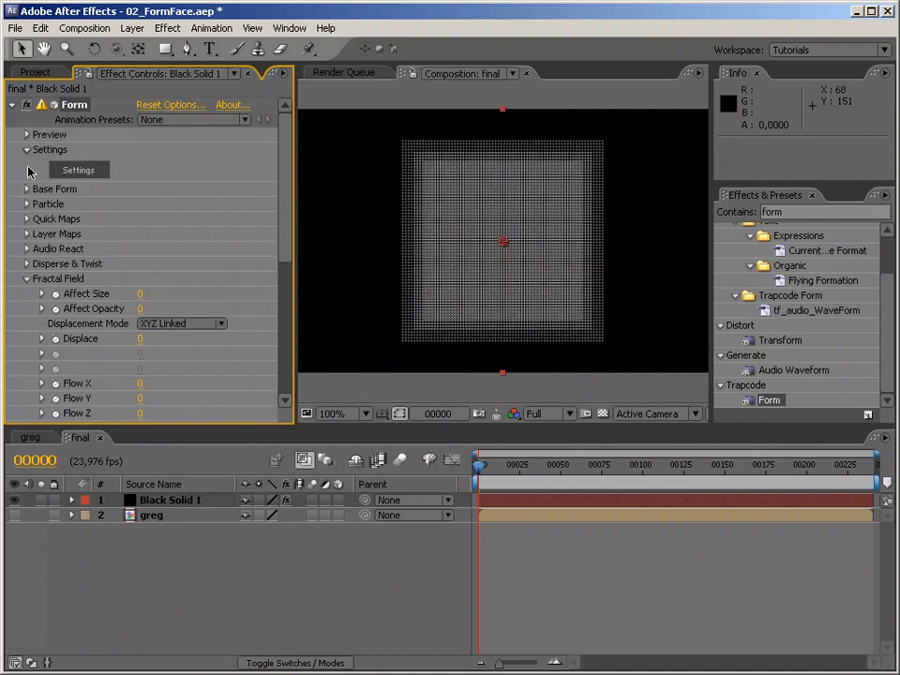
left_click(27, 149)
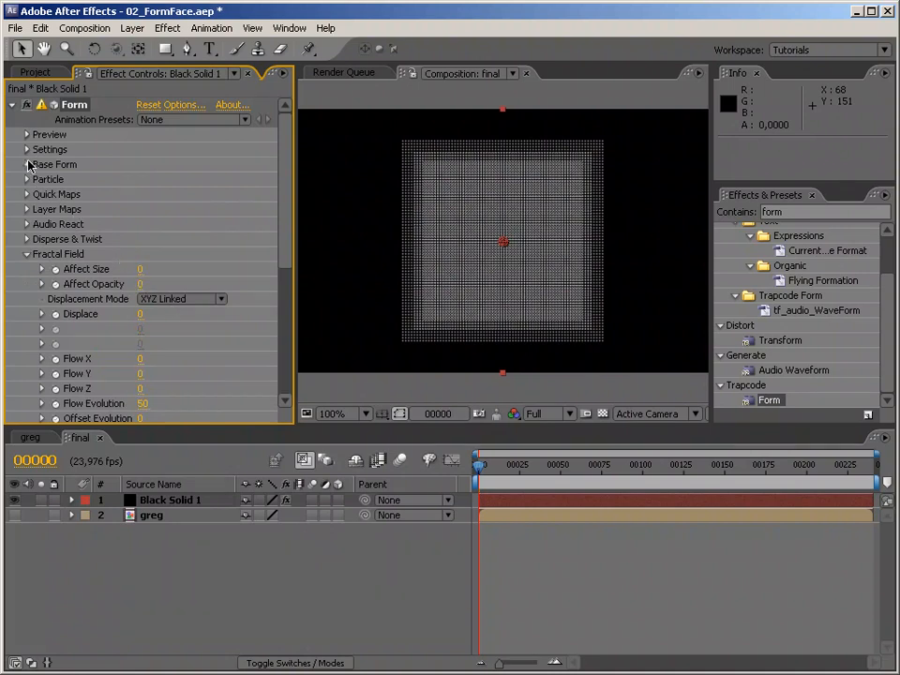
left_click(27, 165)
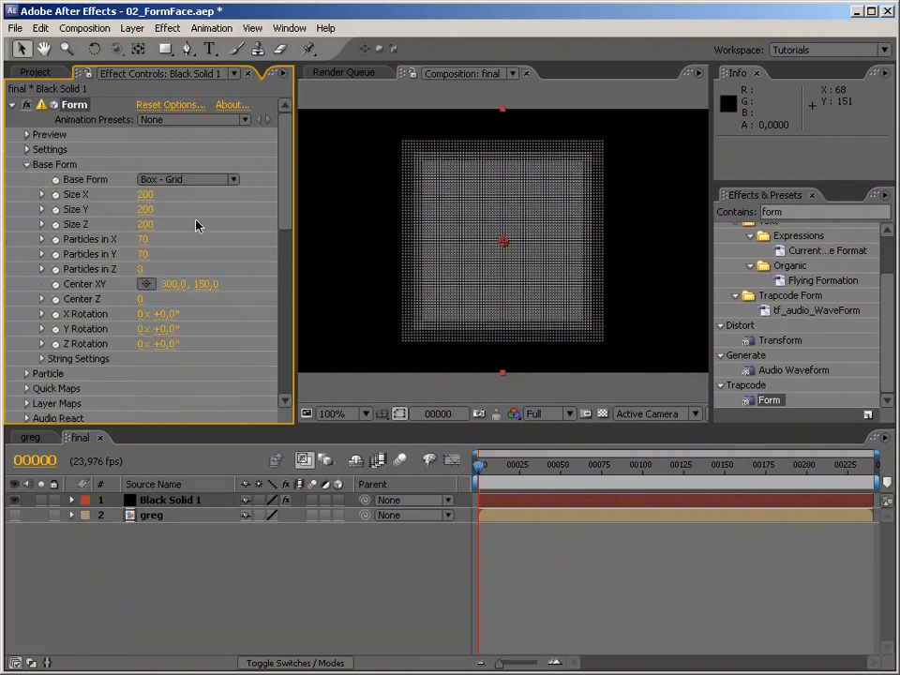
left_click(142, 269)
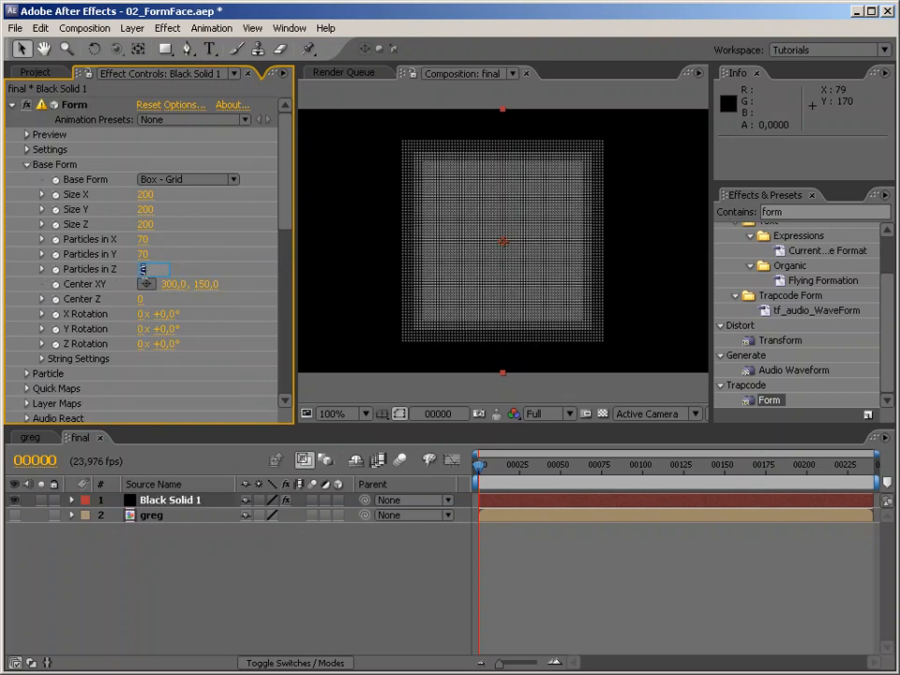
type("1")
key("Return")
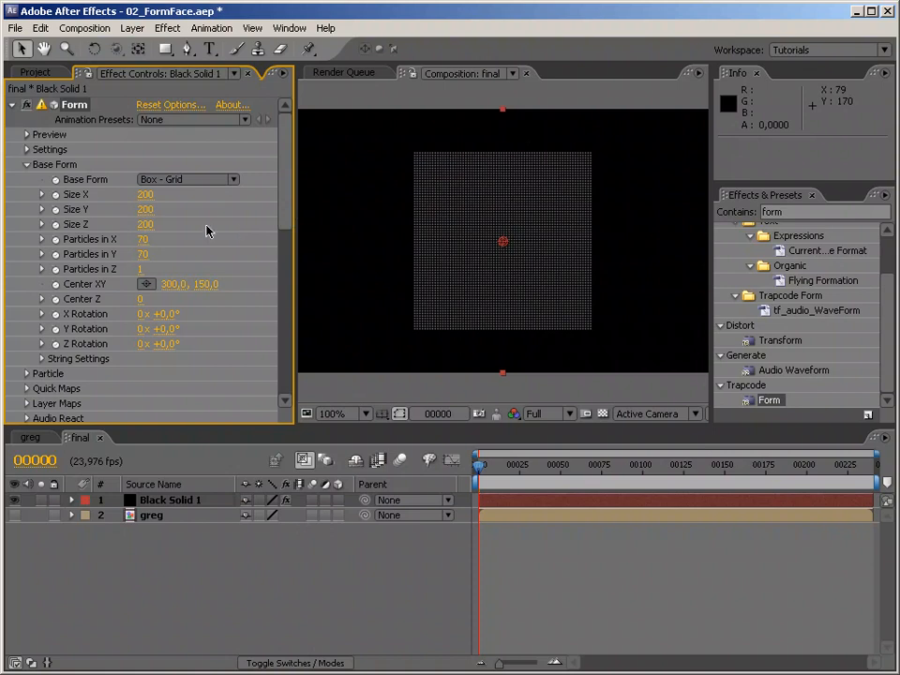
Step: Set the Base Form size to 600 in X, 300 in Y and 0 in Z
left_click_drag(295, 245, 258, 246)
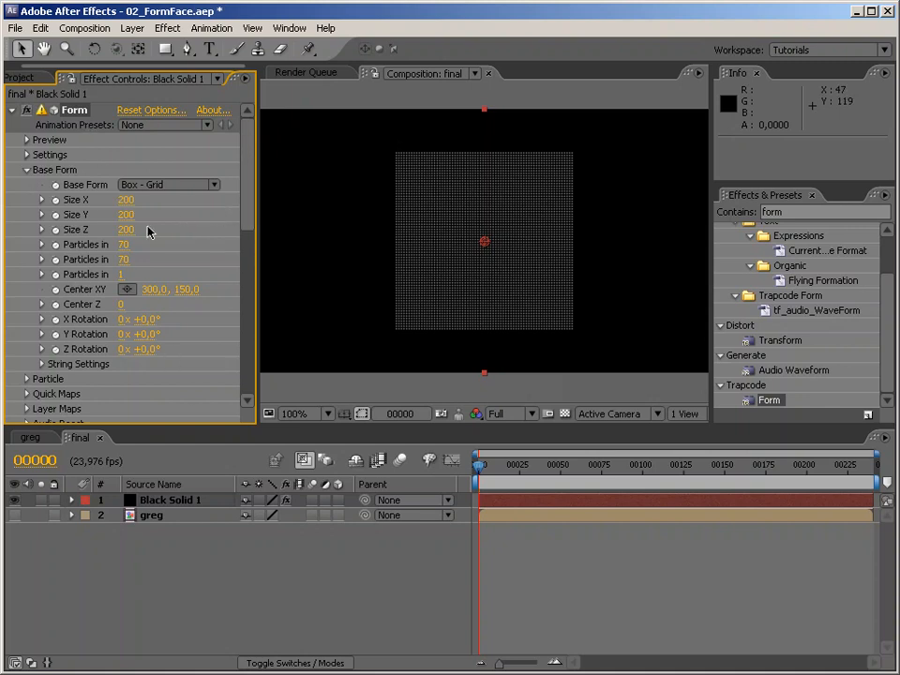
left_click(125, 200)
type("600")
key("Tab")
type("300")
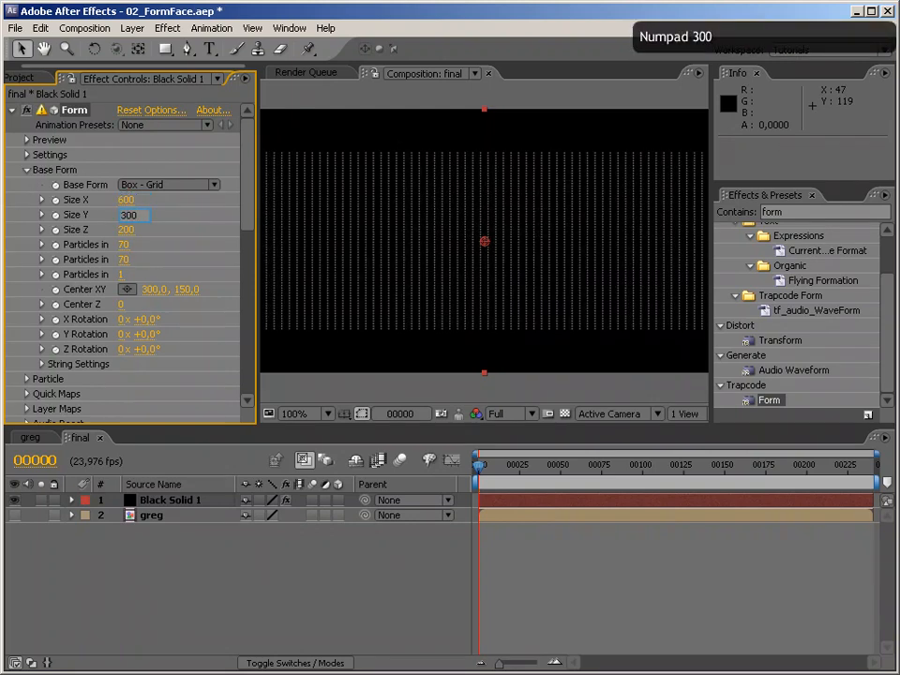
key("Return")
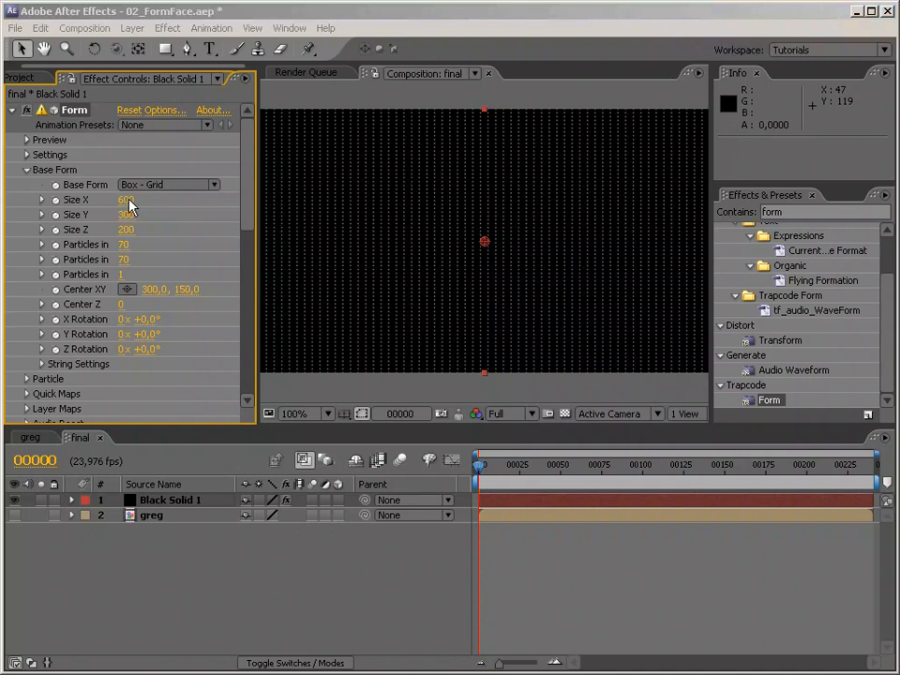
key("Tab")
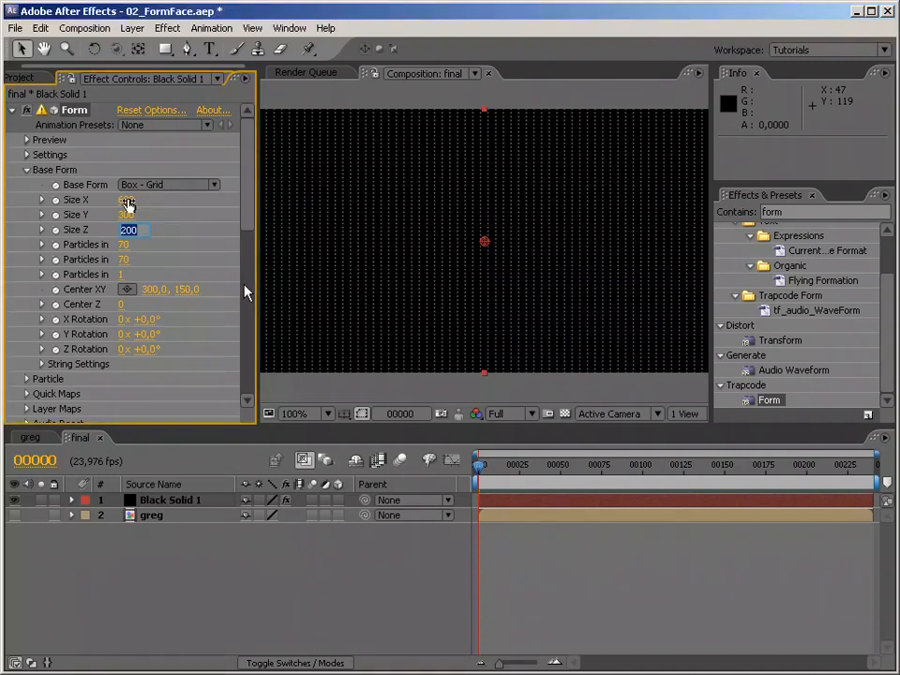
type("0")
key("Return")
Step: Try a very dense grid with 897 particles in X and 553 particles in Y
left_click_drag(125, 246, 538, 235)
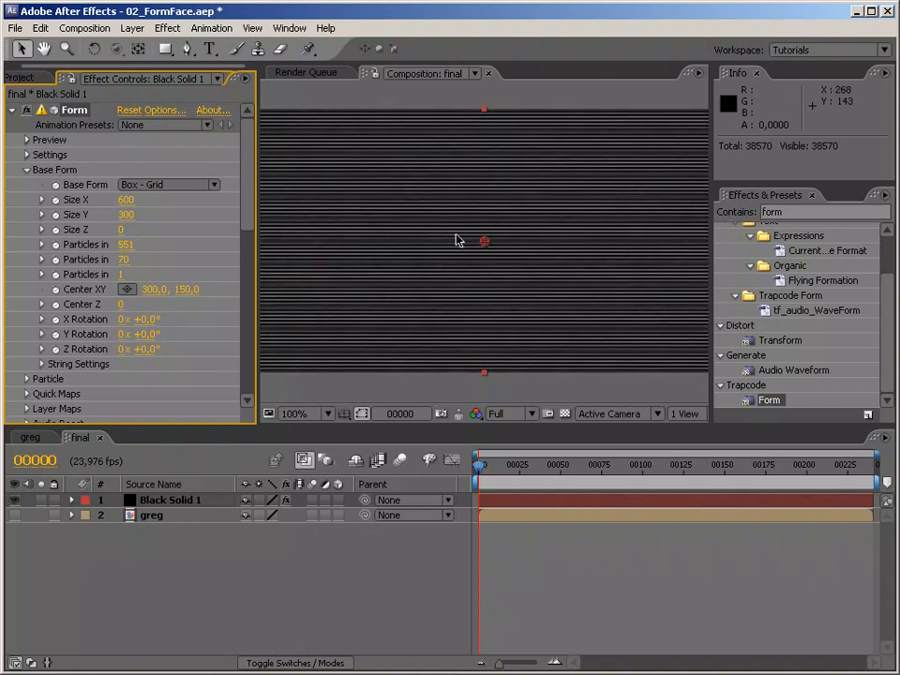
left_click_drag(121, 248, 468, 255)
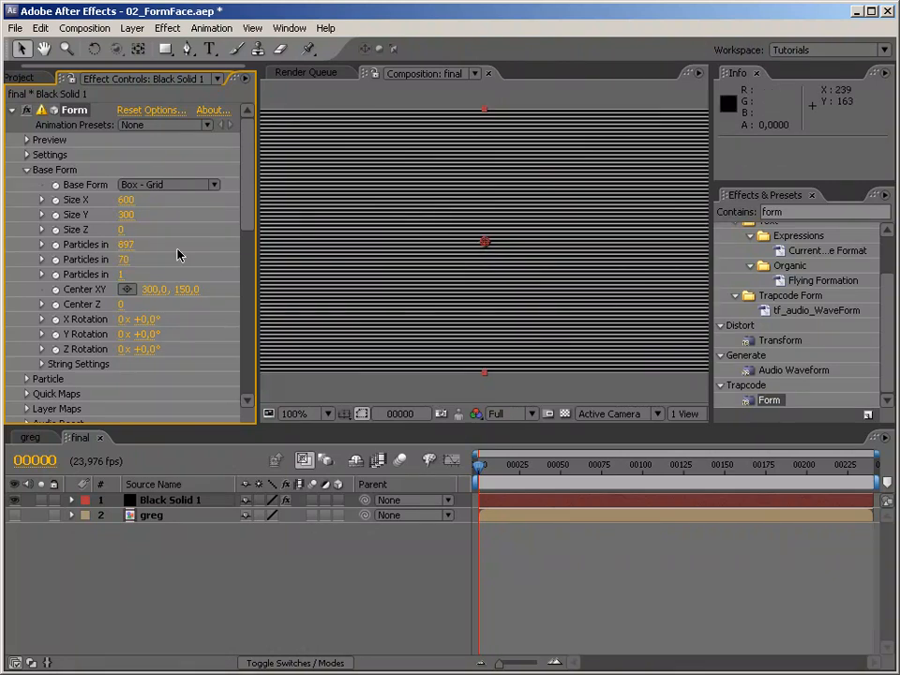
left_click_drag(126, 266, 576, 253)
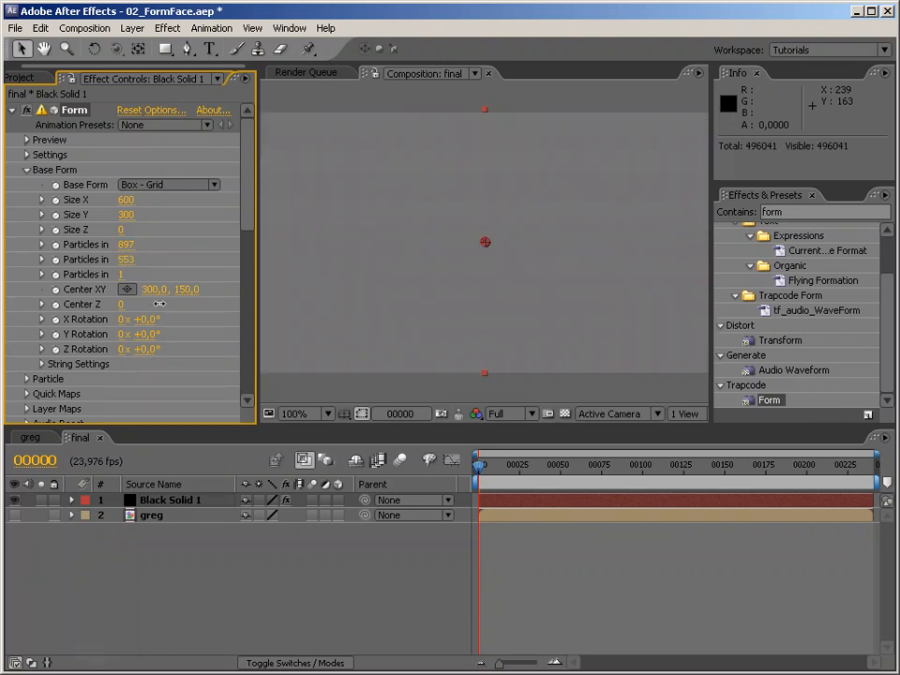
Step: Set the Base Form to 150 particles in X and 75 particles in Y
left_click(134, 245)
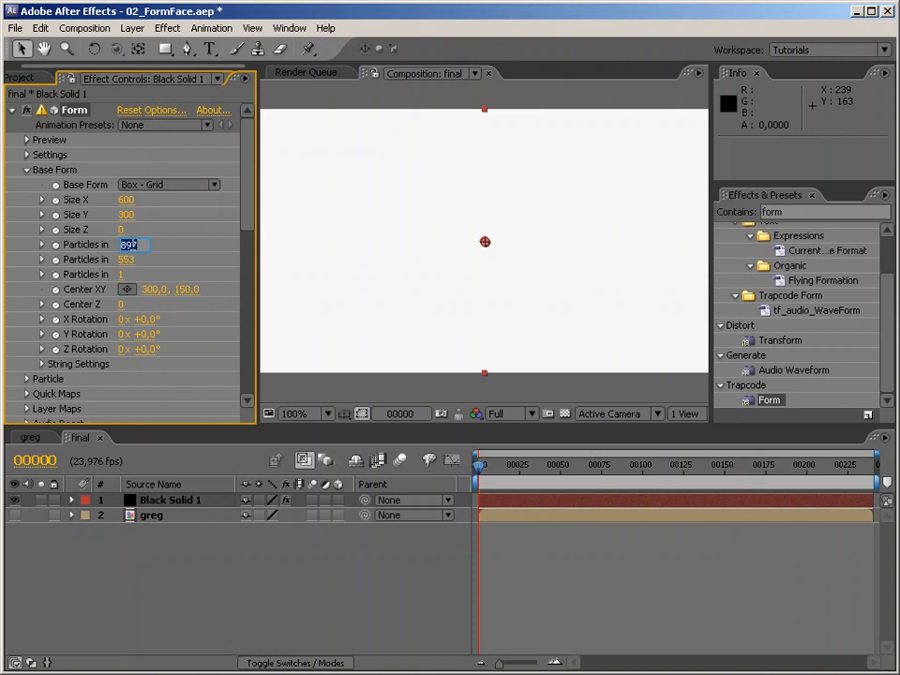
type("150")
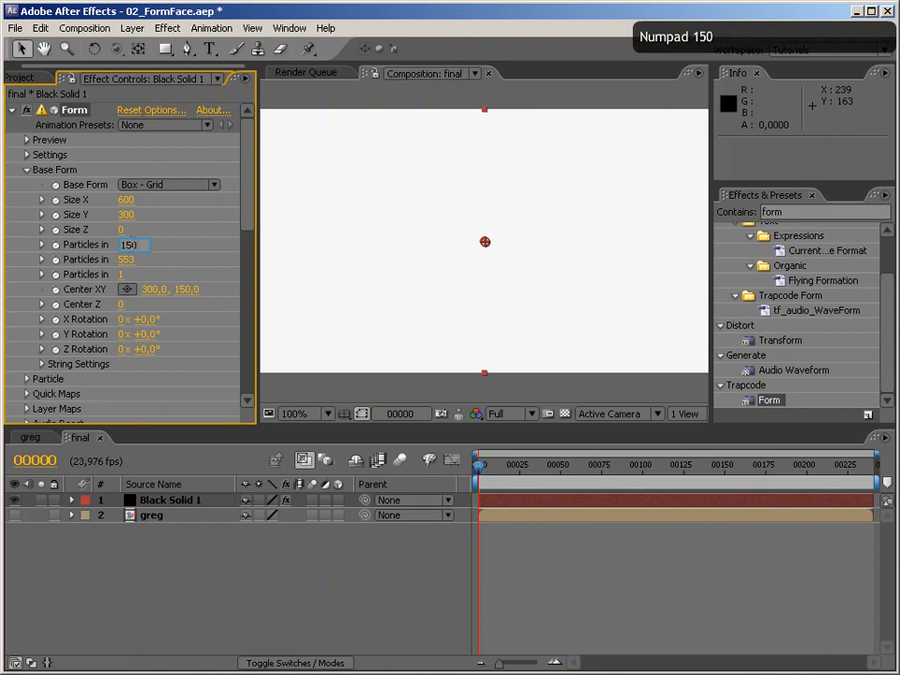
key("Tab")
type("75")
key("Return")
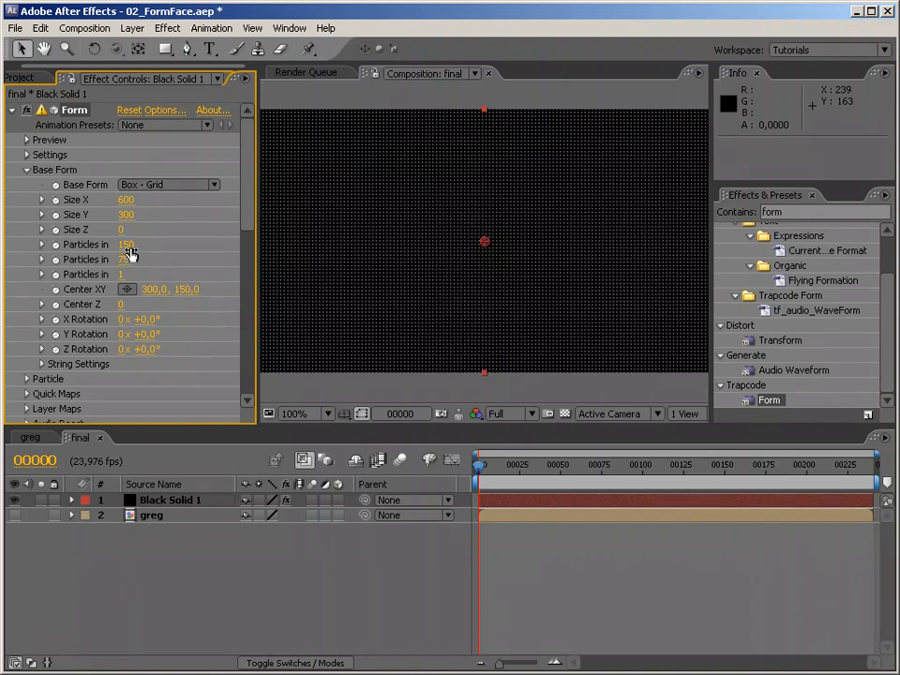
left_click(26, 170)
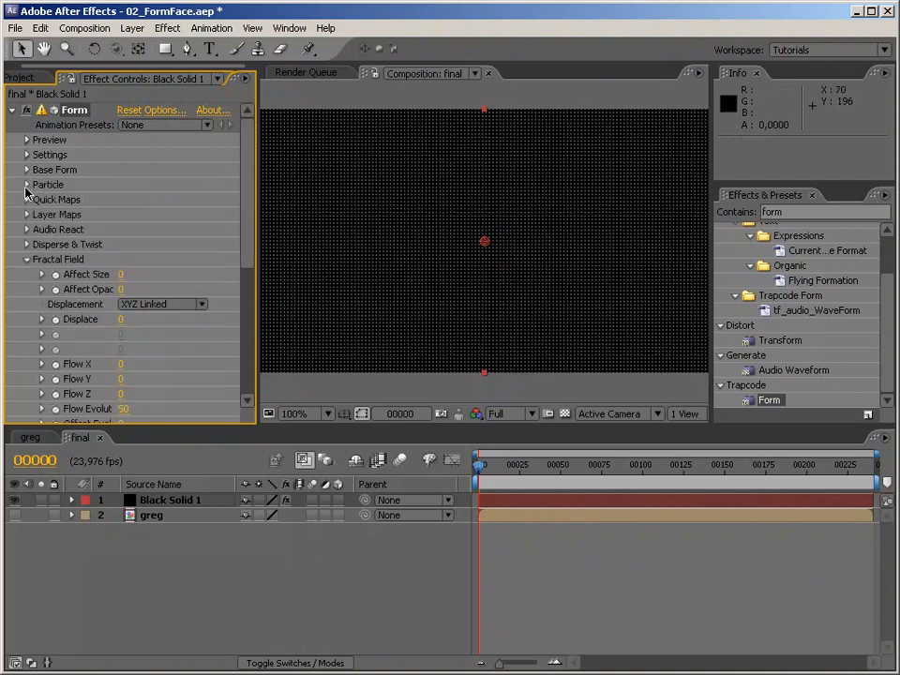
Step: Map the face footage layer to the particles' Color and Alpha, with functionality Lightness to A and mapping over XY
left_click(27, 215)
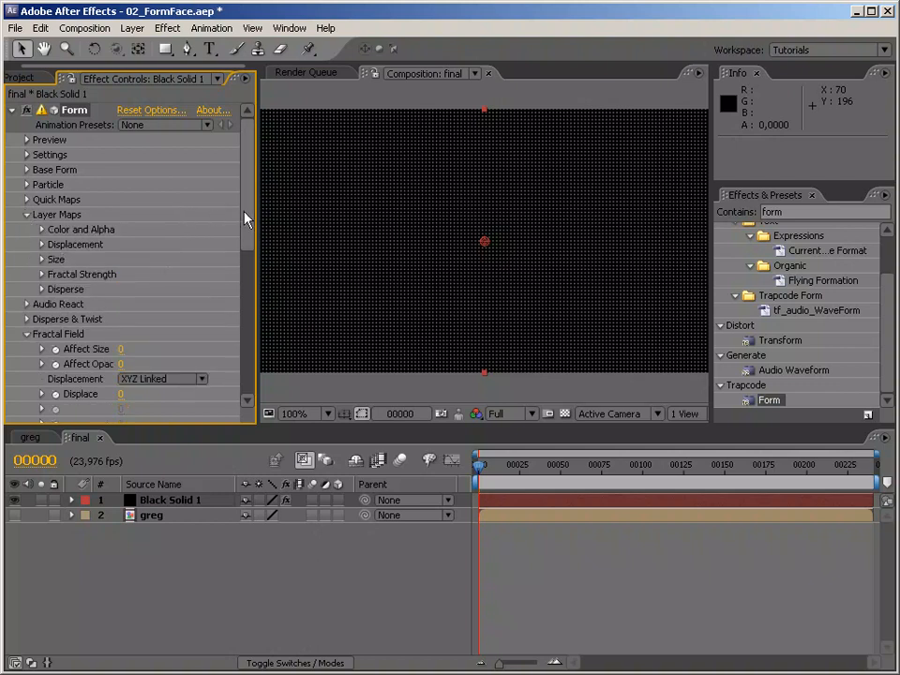
left_click(41, 229)
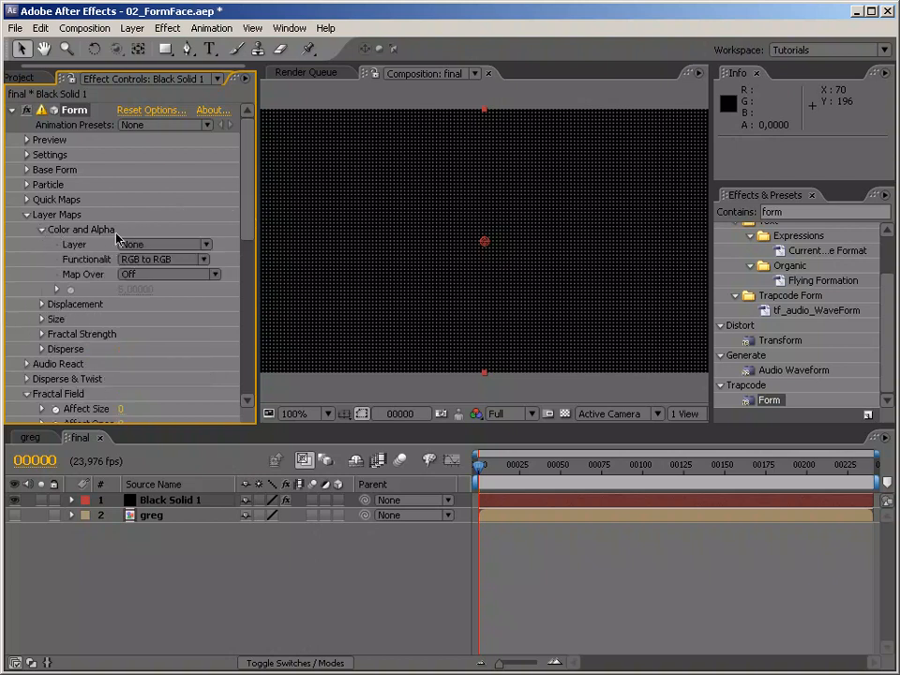
left_click(181, 247)
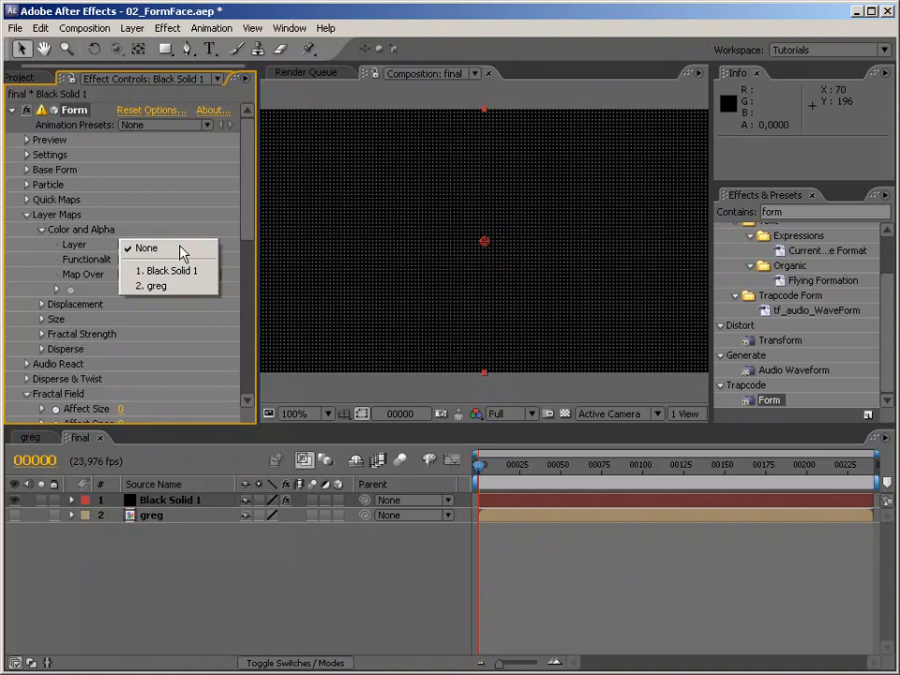
left_click(185, 294)
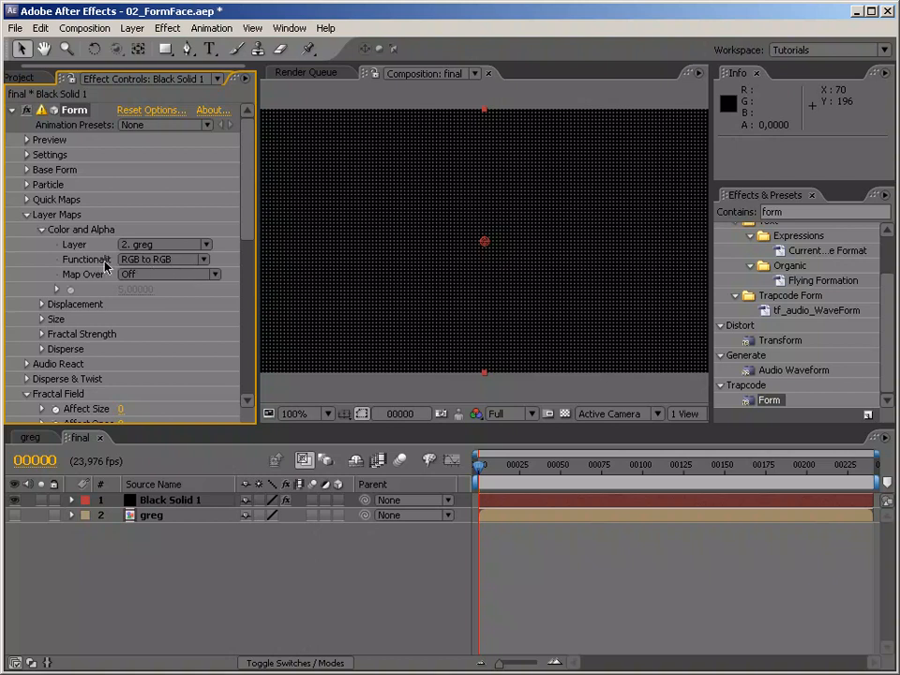
left_click(133, 262)
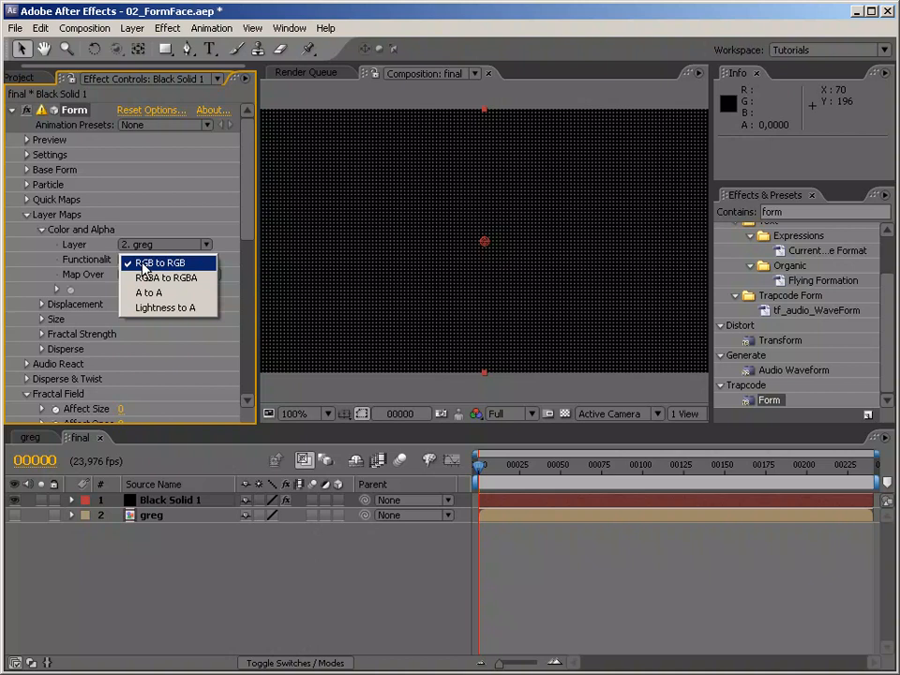
left_click(185, 309)
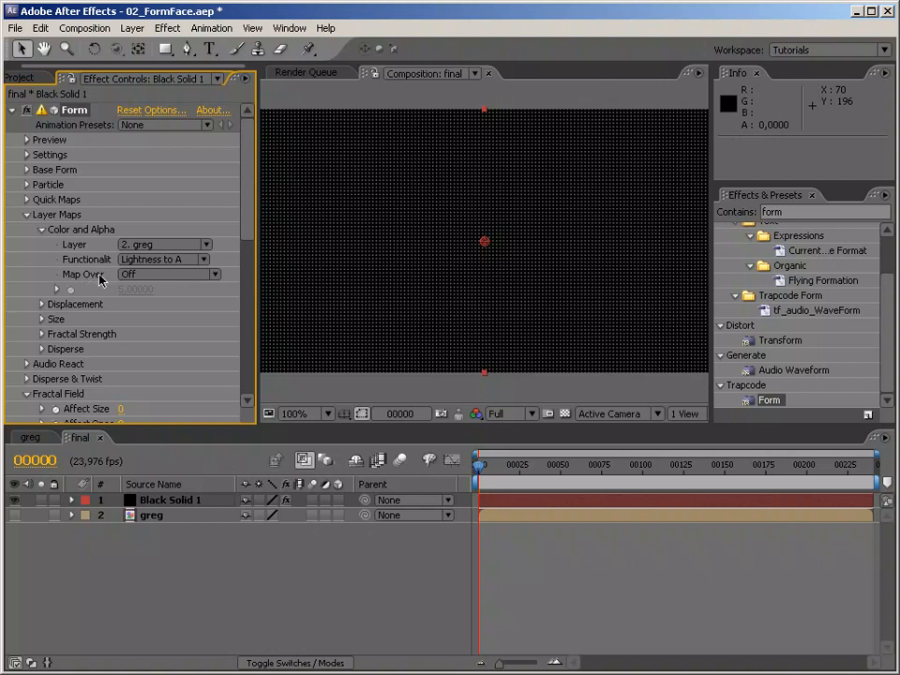
left_click(150, 273)
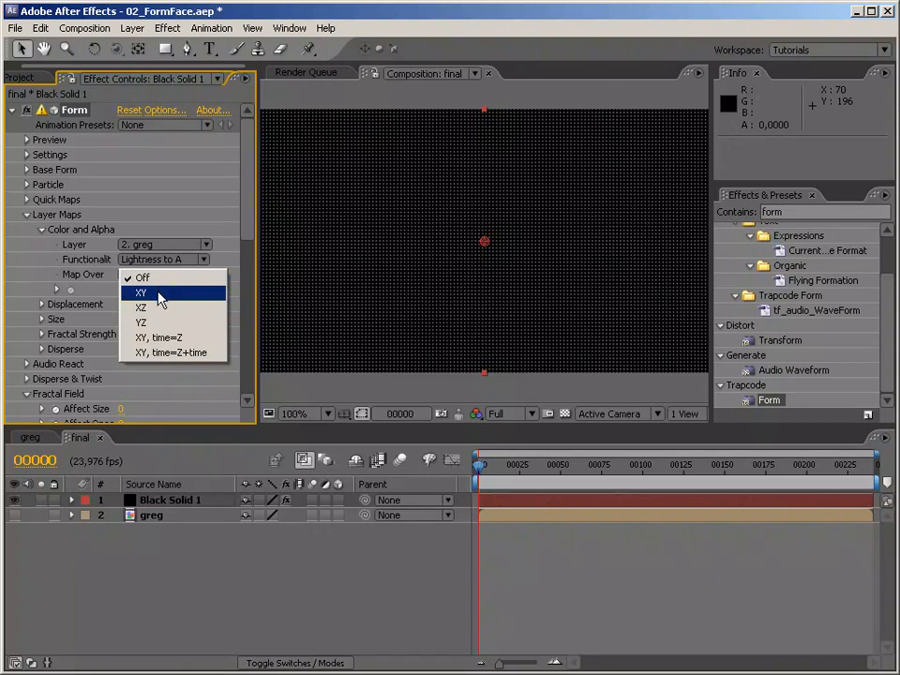
left_click(158, 291)
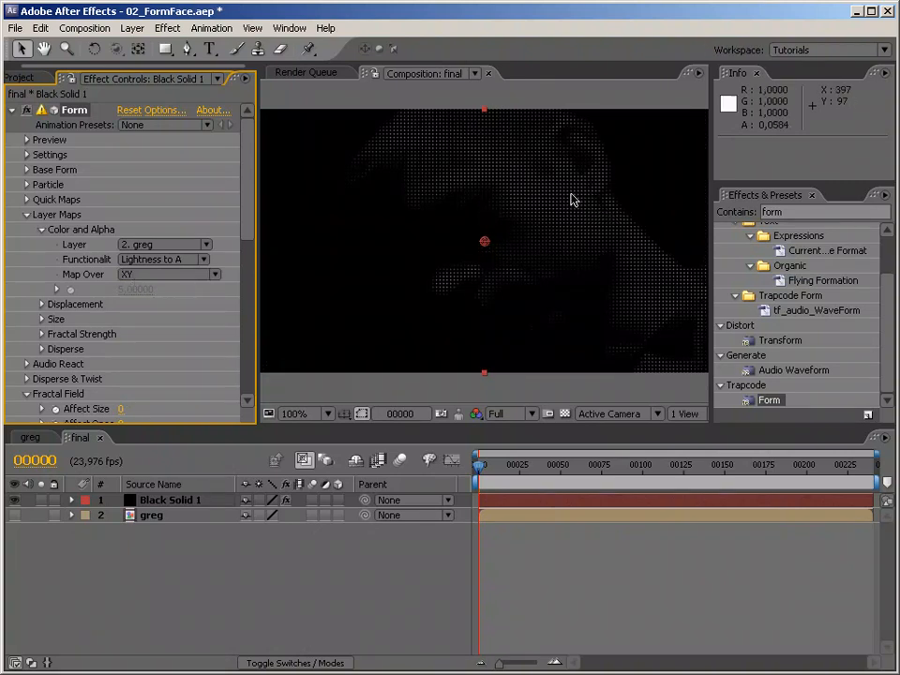
Step: Go to frame 19 and set the Form particle type to Glow Sphere (No DOF)
left_click_drag(581, 465, 509, 480)
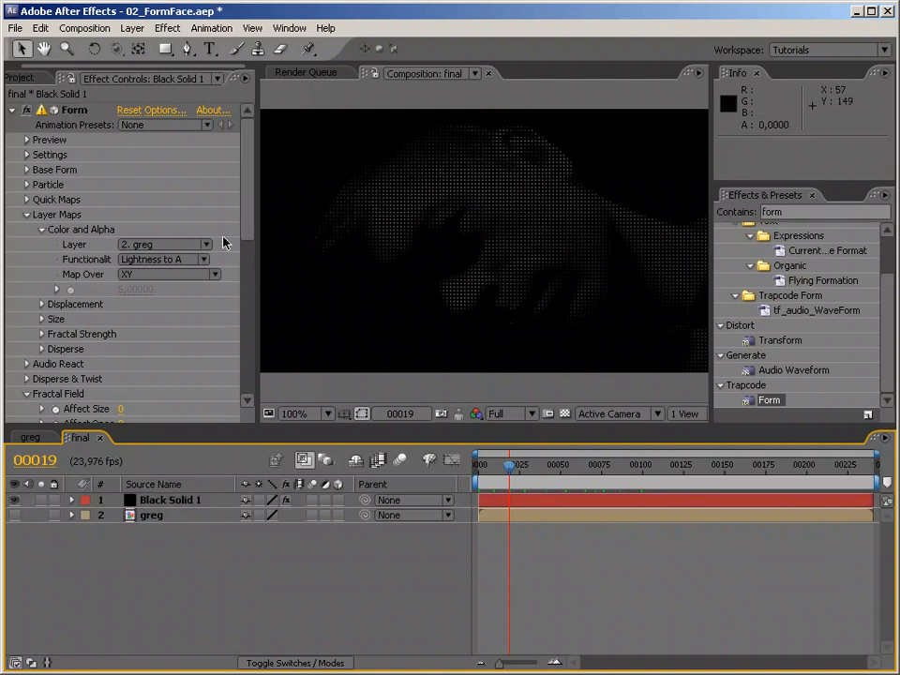
left_click_drag(261, 215, 368, 232)
left_click(26, 179)
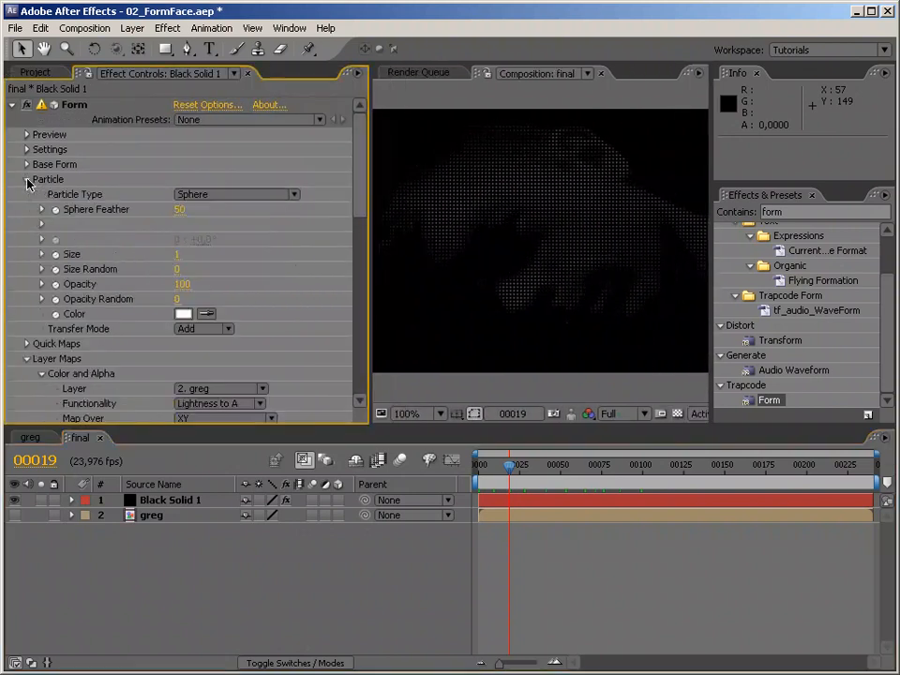
left_click(290, 194)
left_click(280, 210)
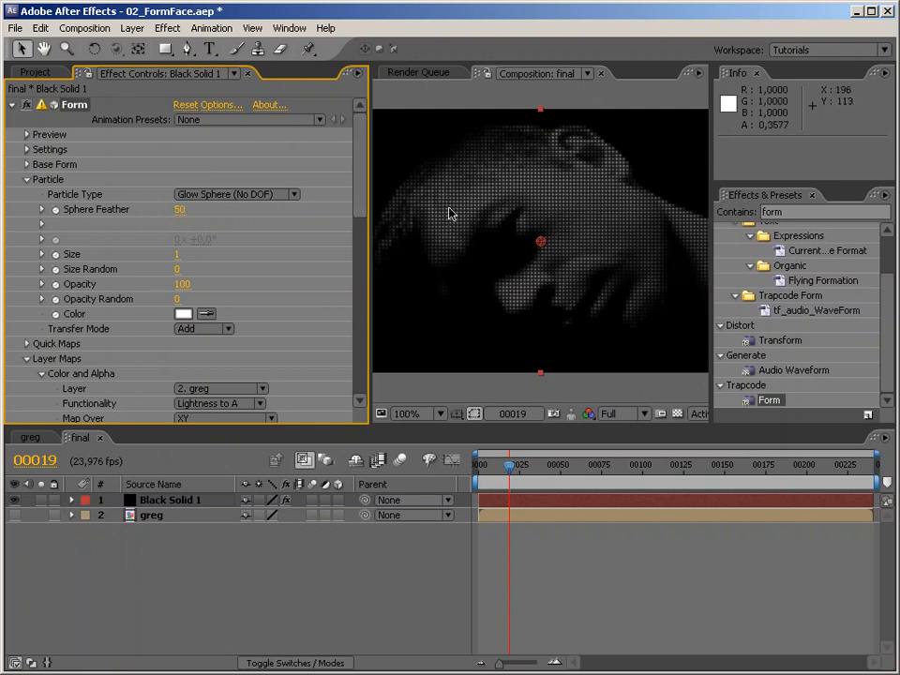
Step: Switch the particle type to Sphere for comparison and return it to Glow Sphere (No DOF)
left_click(250, 195)
left_click(250, 184)
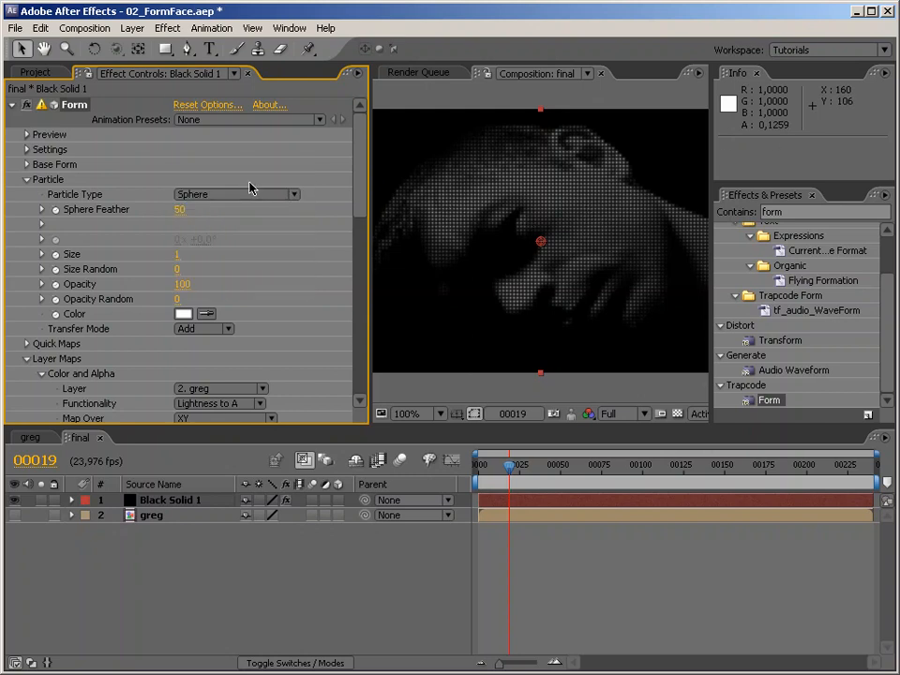
left_click(249, 195)
left_click(250, 214)
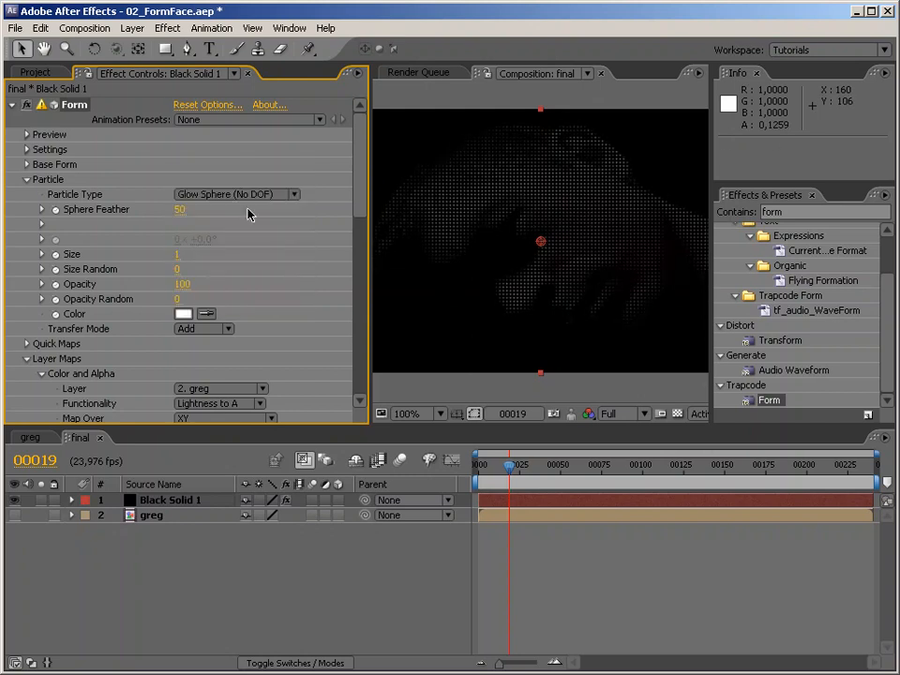
Step: Set the particles' Sphere Feather to 0 and their Size to 2
left_click(181, 209)
type("0")
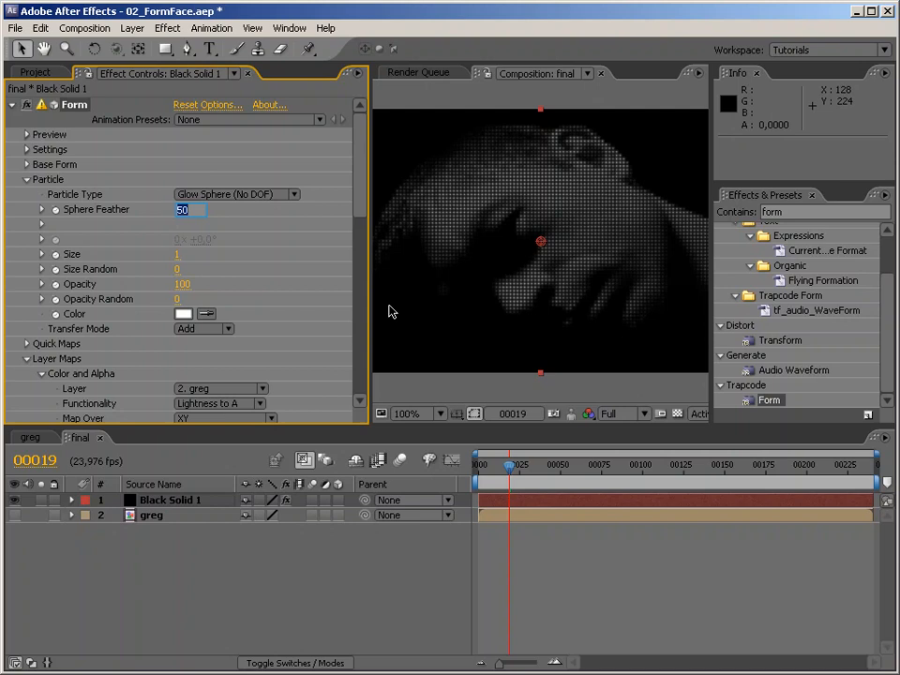
key("Return")
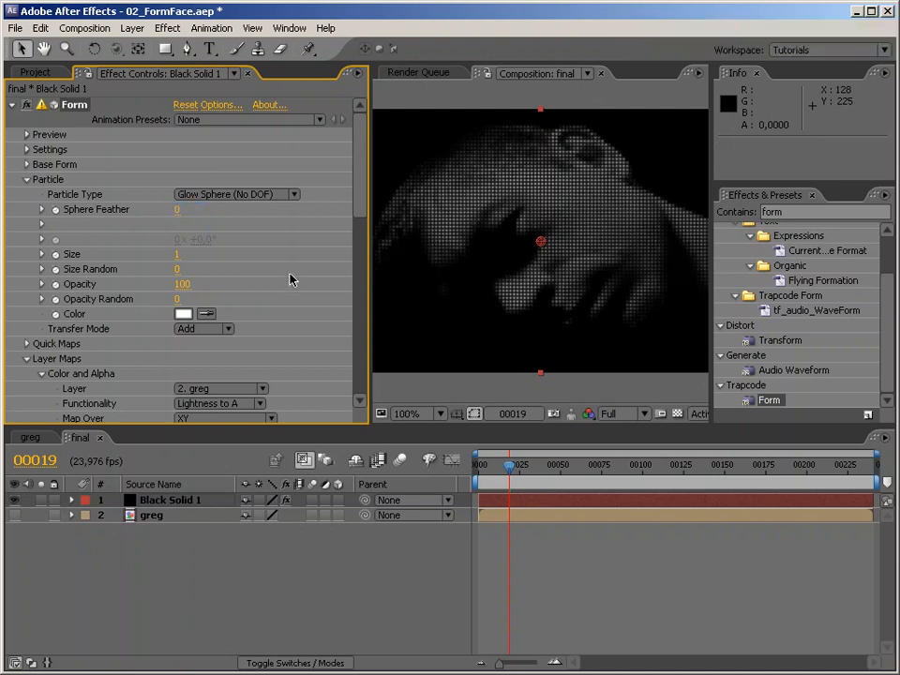
left_click(179, 259)
type("2")
key("Return")
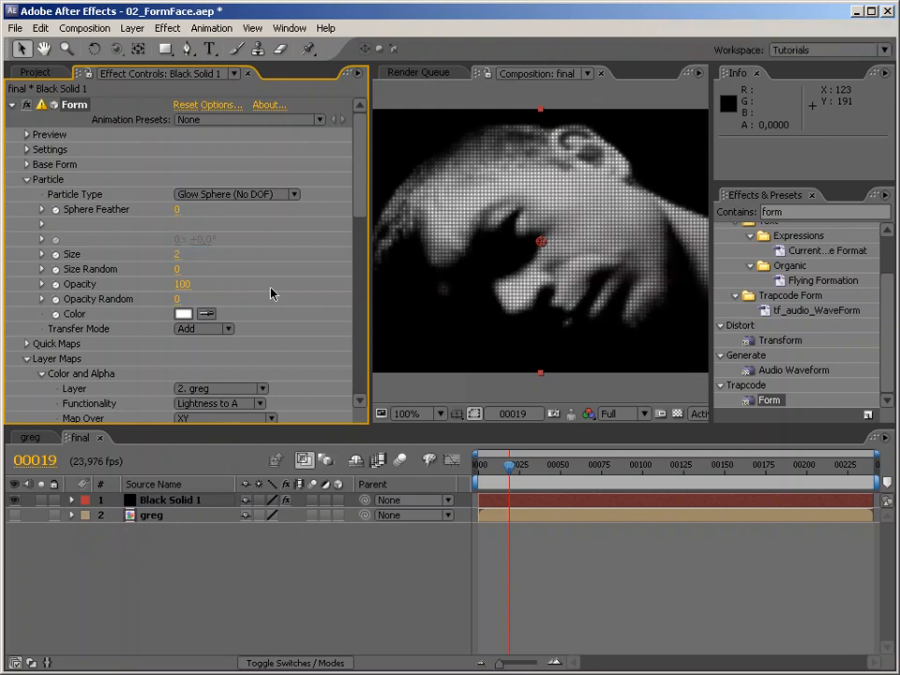
Step: Apply the white-cyan-blue gradient preset as the Quick Maps Color Map, with opacity and color mapped over Z
left_click(27, 179)
left_click(26, 194)
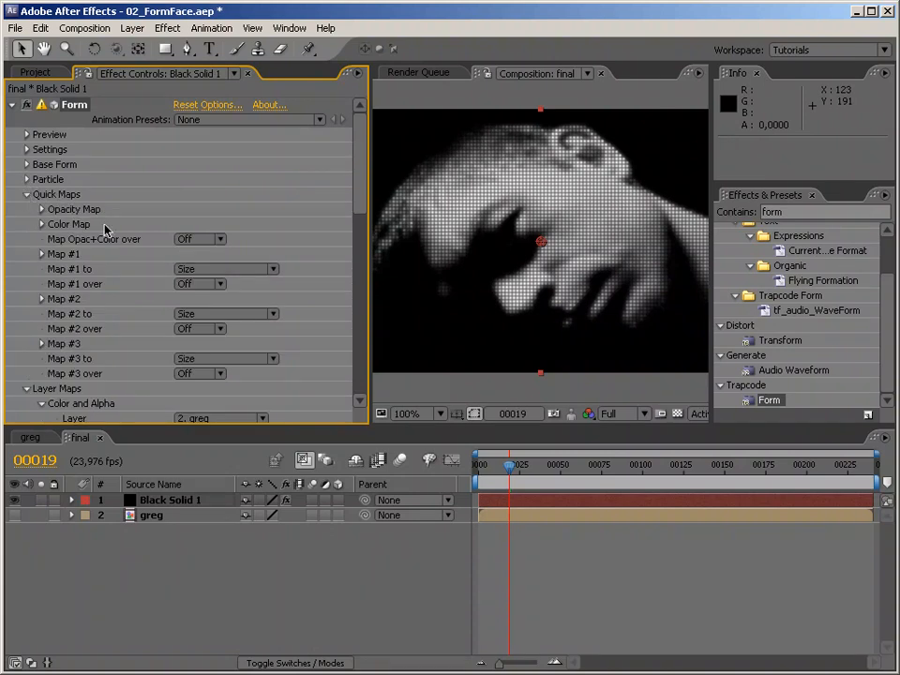
left_click(43, 210)
left_click(43, 210)
left_click(41, 225)
left_click(292, 264)
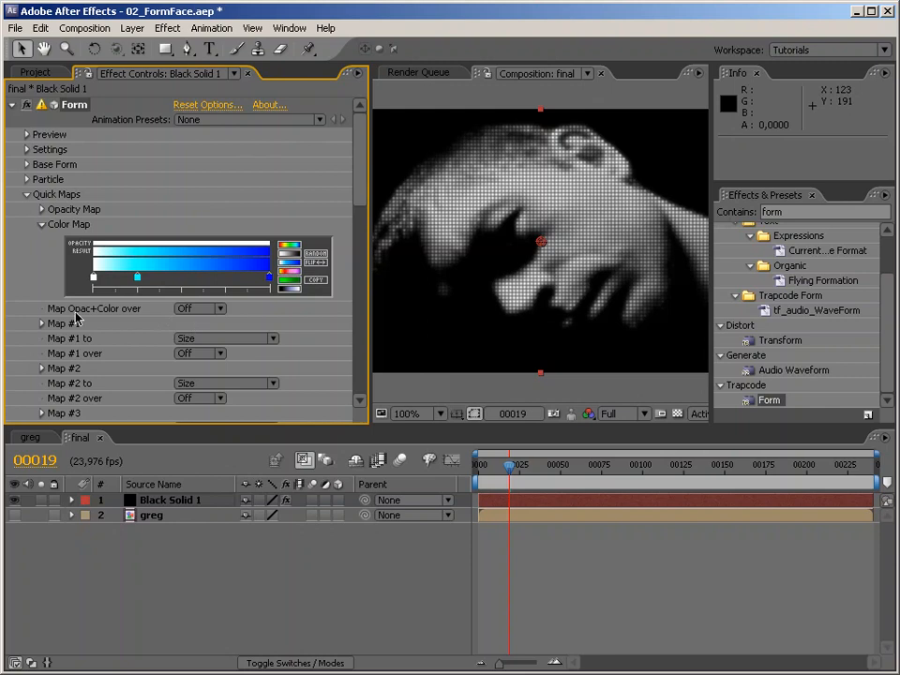
left_click(195, 310)
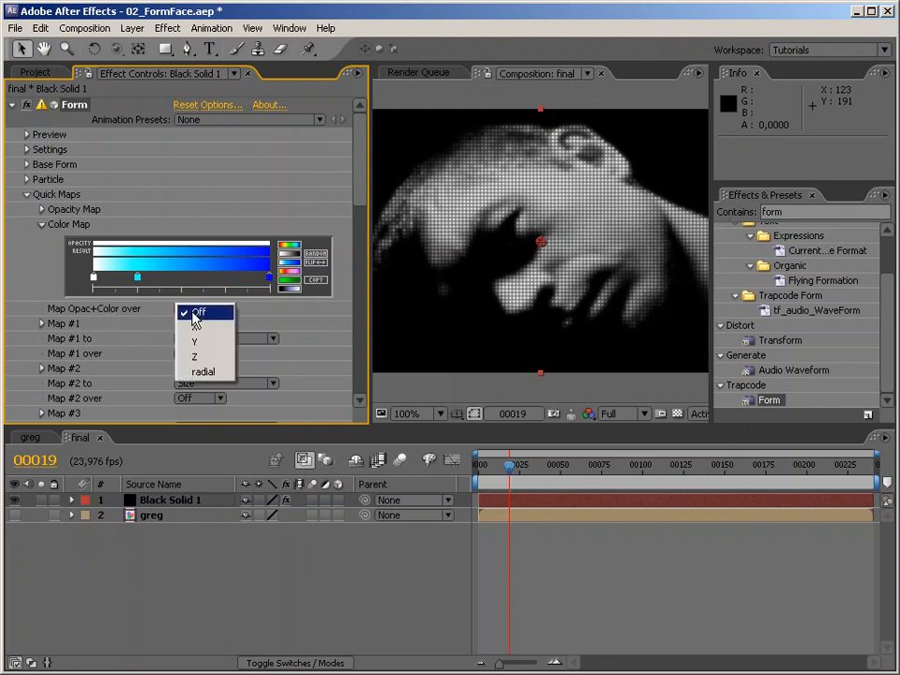
left_click(217, 359)
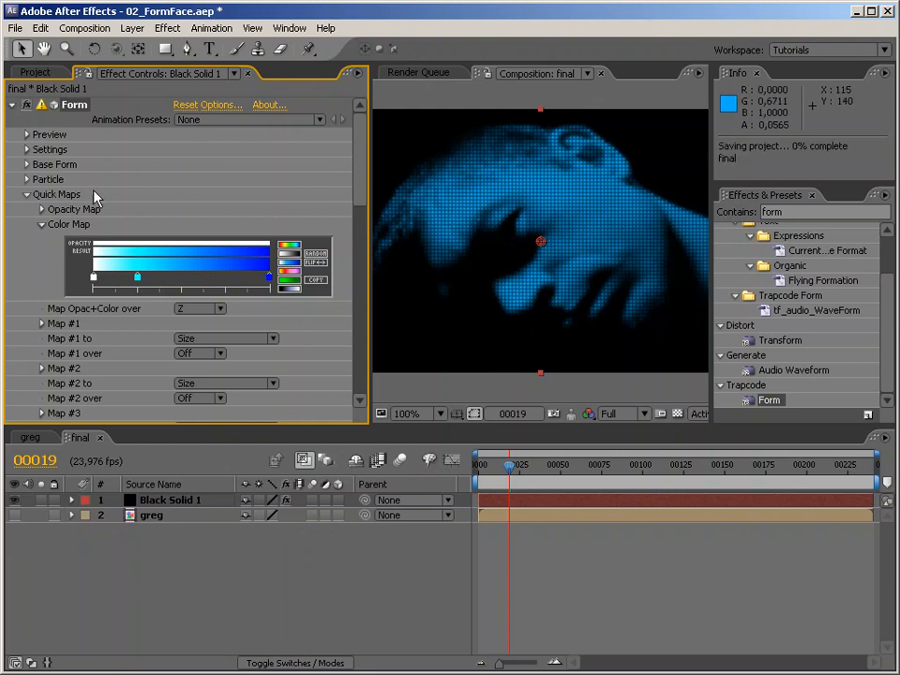
left_click(28, 194)
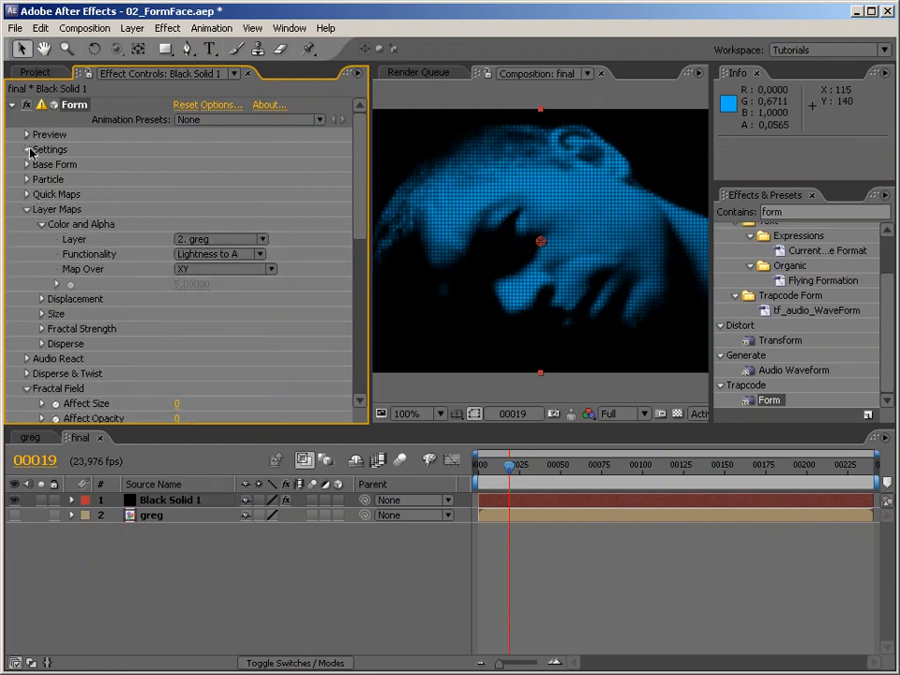
Step: Give the Base Form depth with a Size Z of 10 and 5 particles in Z
left_click(29, 163)
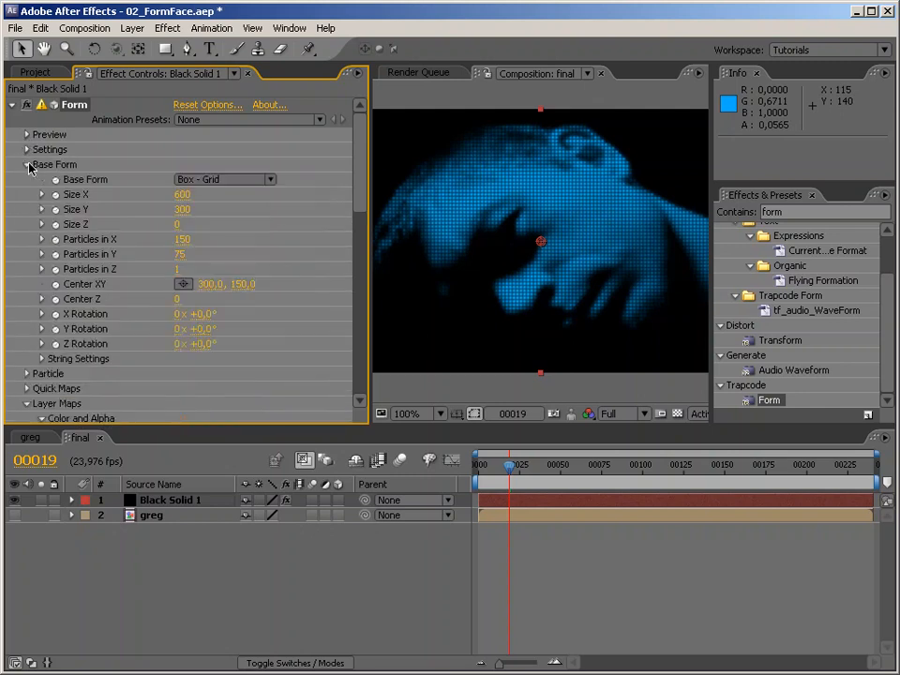
left_click(179, 224)
type("10")
key("Return")
left_click(177, 268)
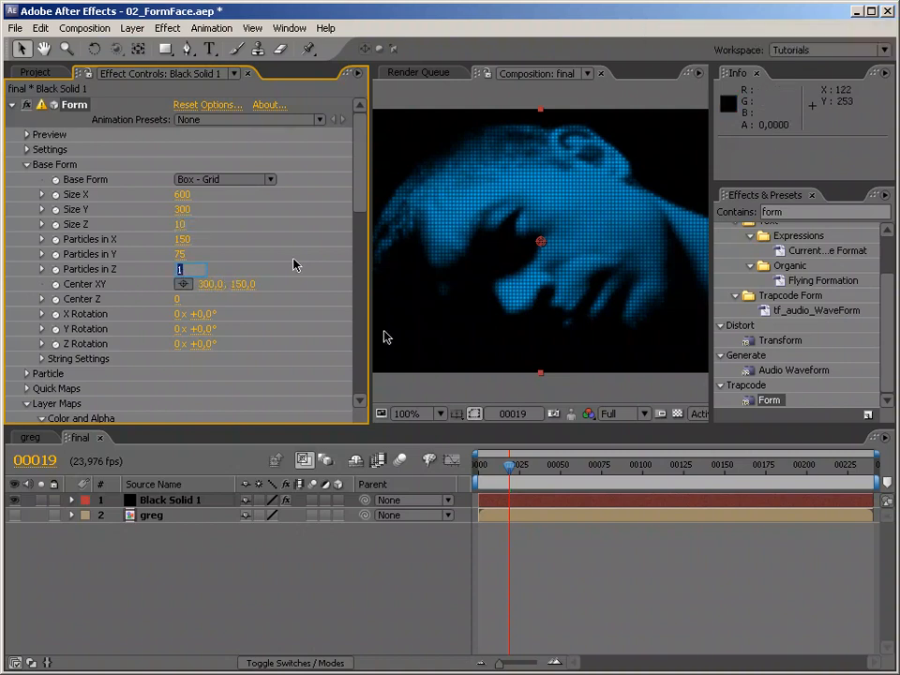
type("5")
key("Return")
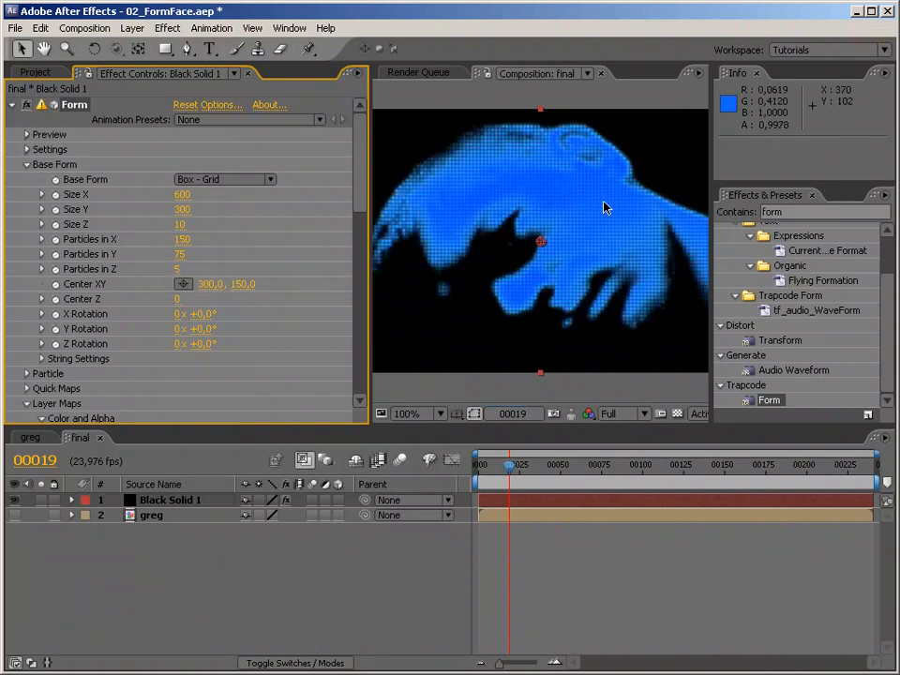
Step: Change the particles' transfer mode to Normal
left_click_drag(364, 209, 360, 279)
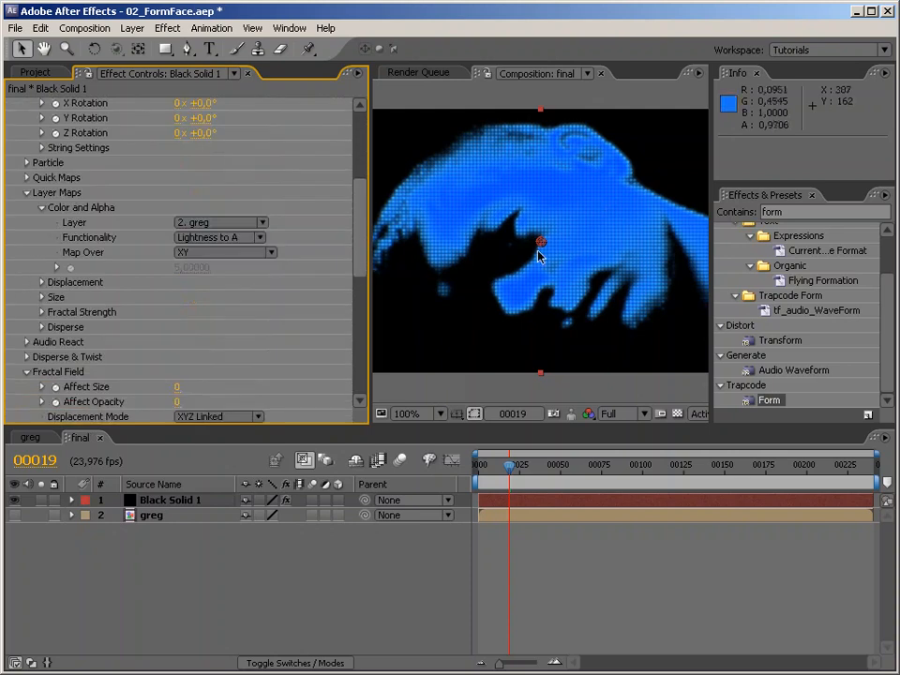
left_click(27, 163)
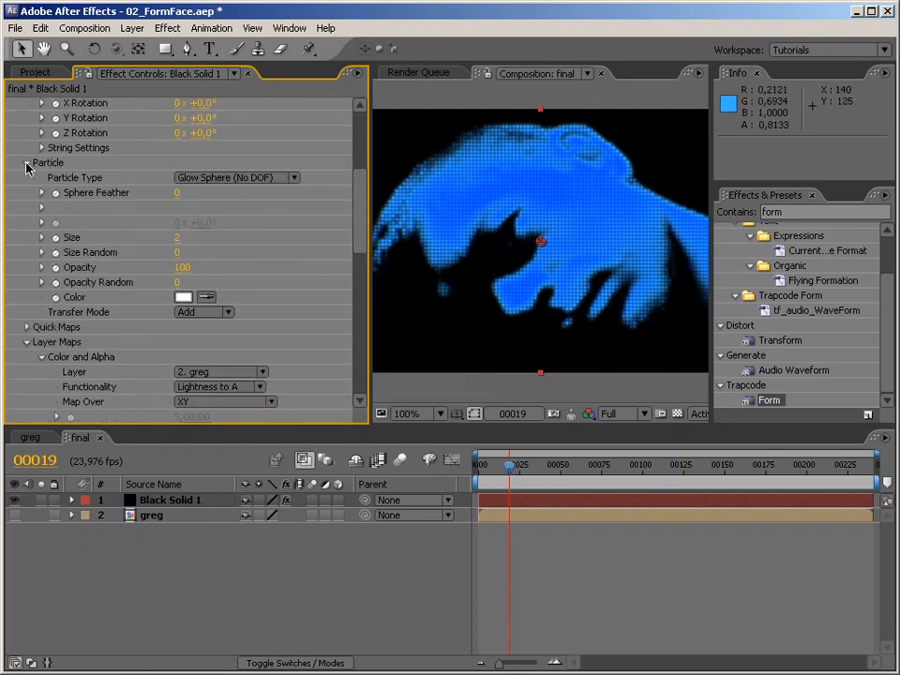
left_click(211, 312)
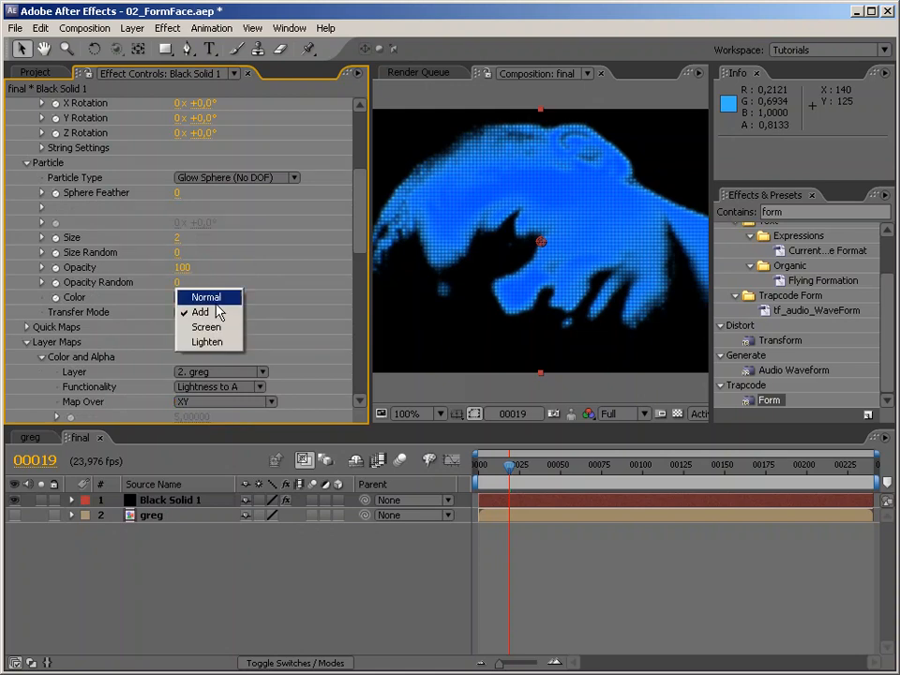
left_click(211, 297)
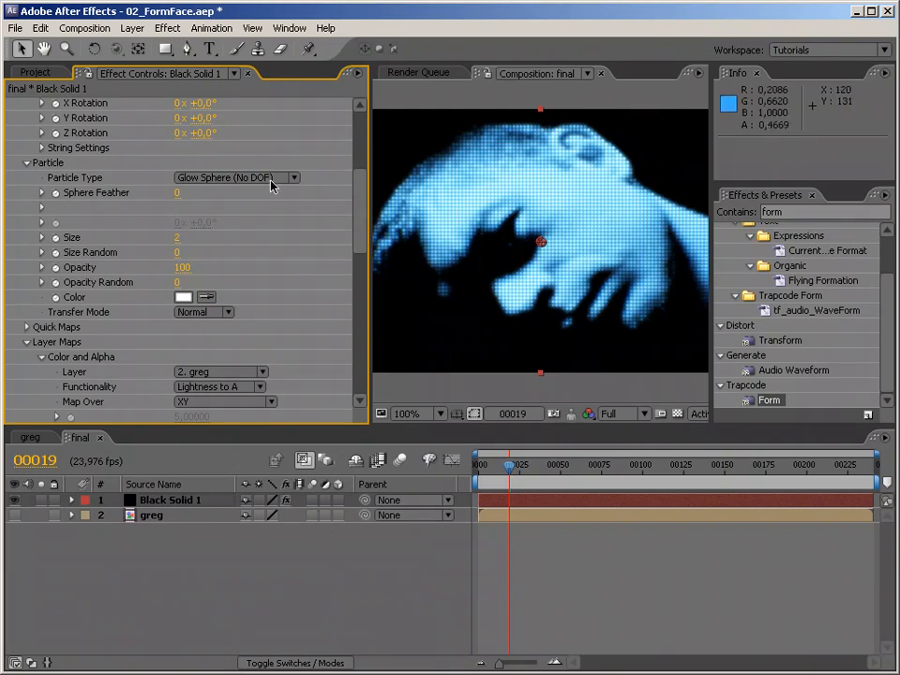
Step: Cycle the project's color depth through its options and back to 32 bpc
left_click(36, 73)
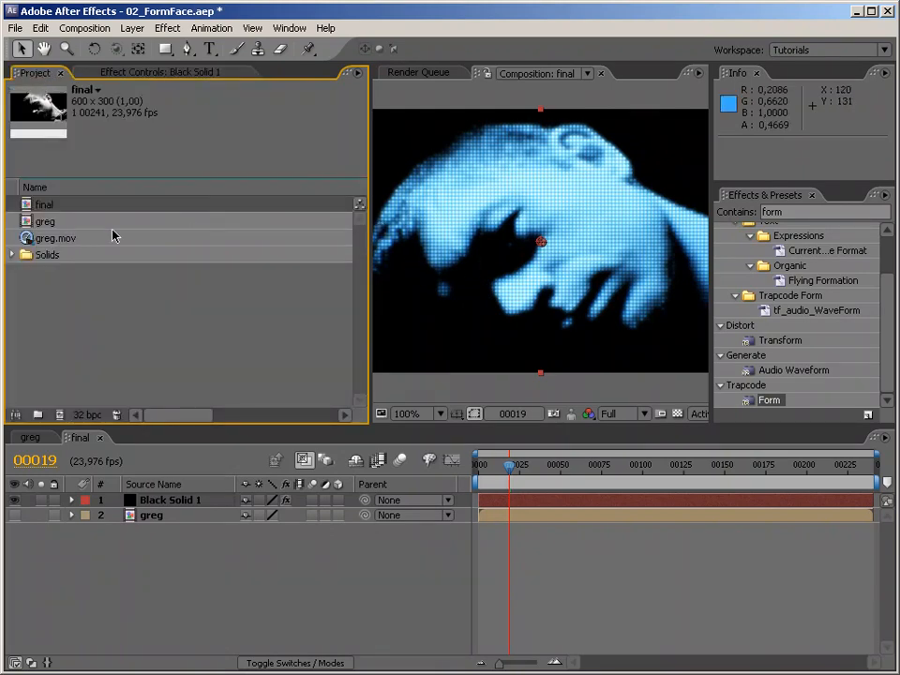
left_click(87, 417, "alt")
left_click(87, 417, "alt")
left_click(89, 417, "alt")
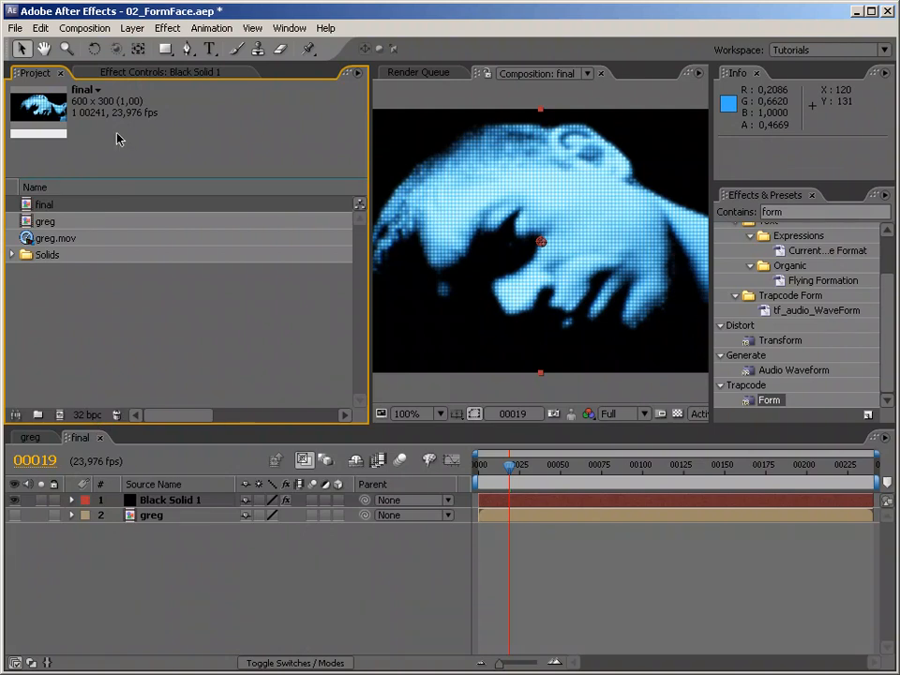
left_click(136, 75)
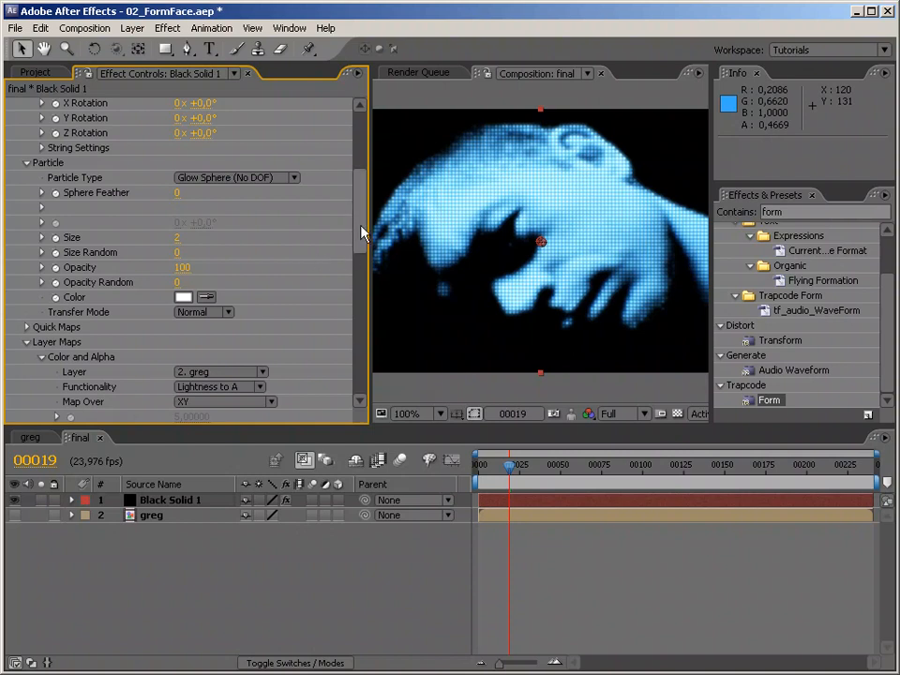
Step: Set the Displacement layer map to Individual XYZ, using the greg layer for Z and mapping over XY
left_click_drag(364, 232, 363, 296)
left_click(42, 214)
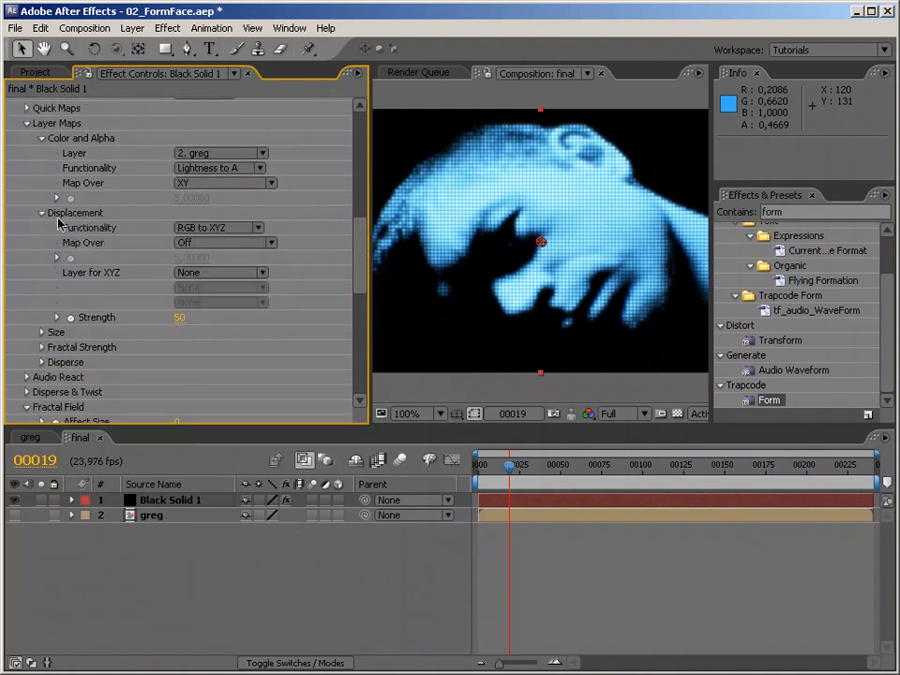
left_click(229, 231)
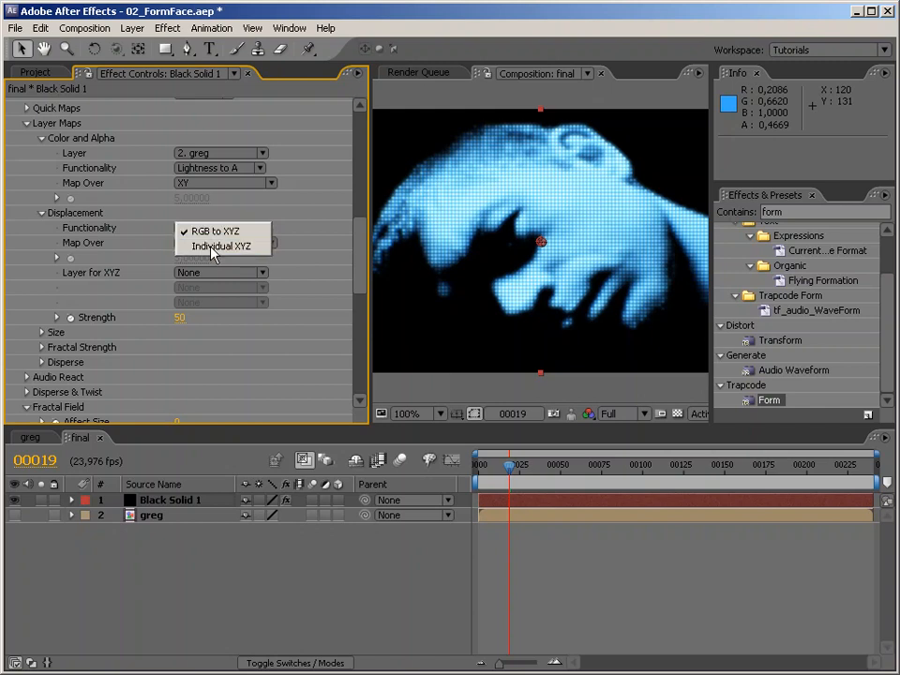
left_click(212, 248)
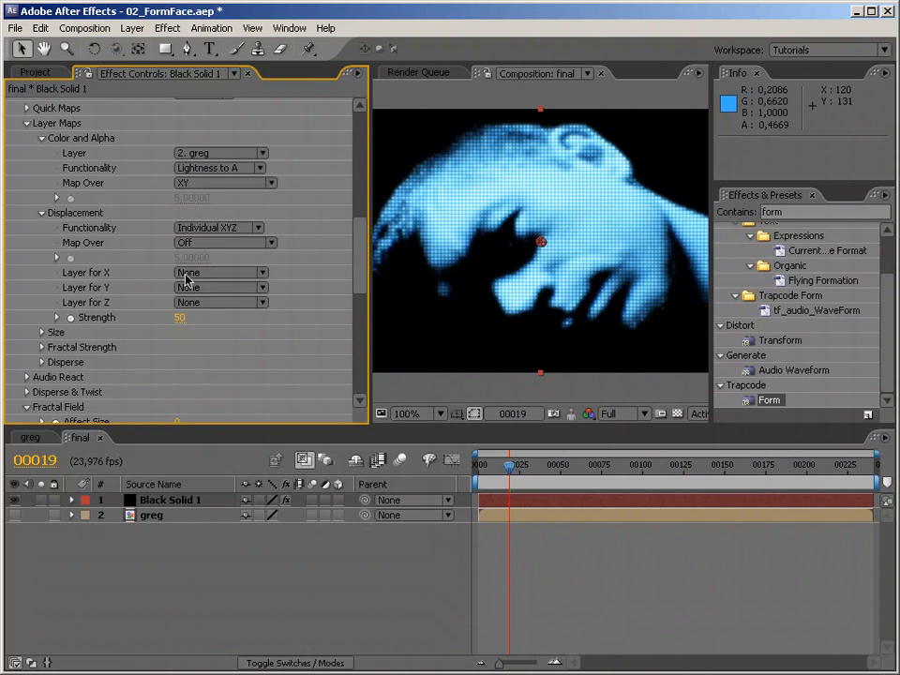
left_click(197, 303)
left_click(206, 344)
left_click(241, 247)
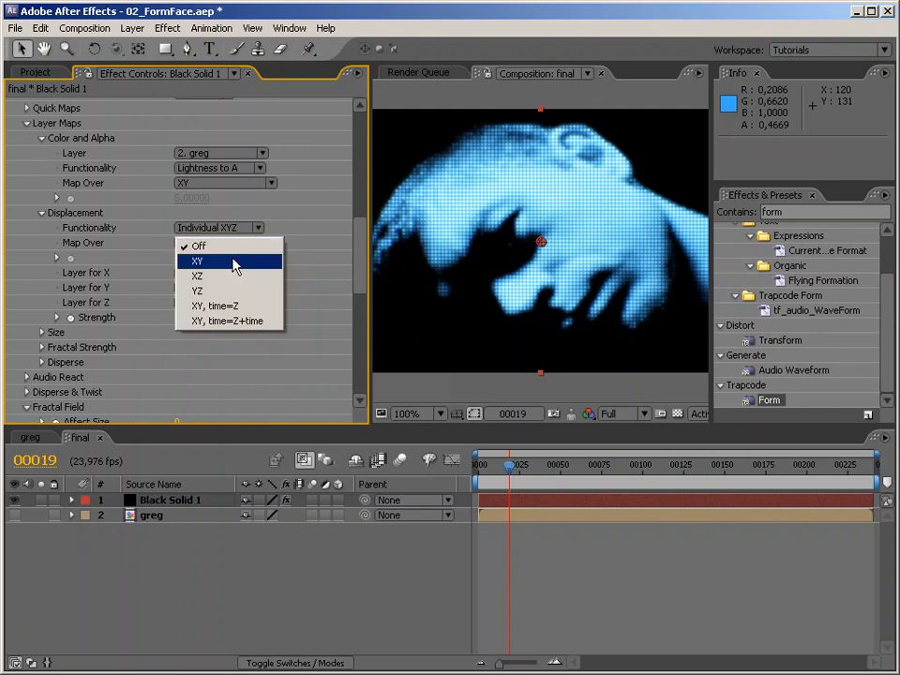
left_click(208, 263)
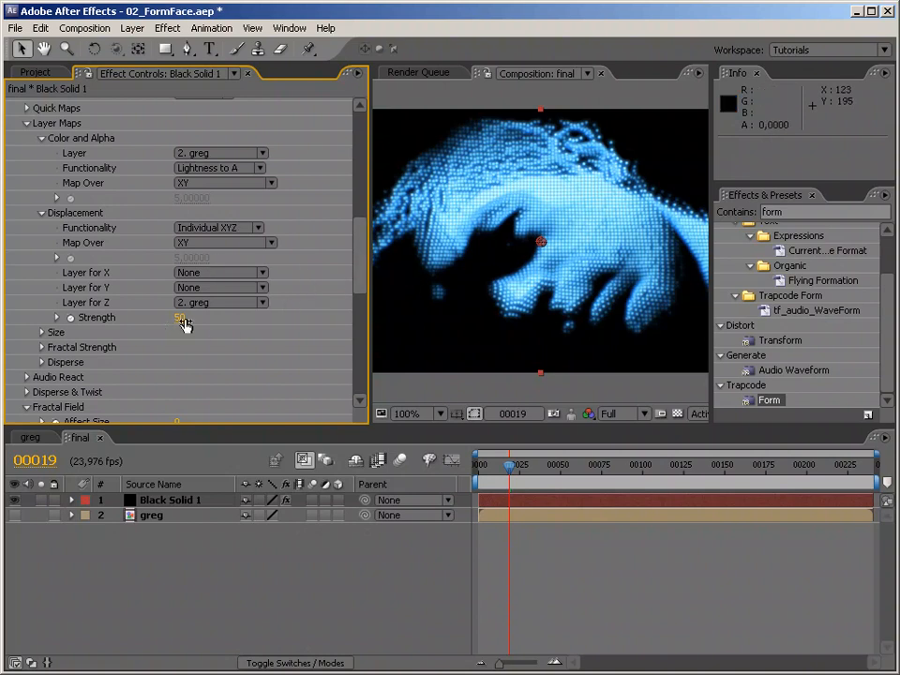
Step: Try a very high Displacement strength of 569, and set it to -25 instead
left_click_drag(179, 324, 619, 307)
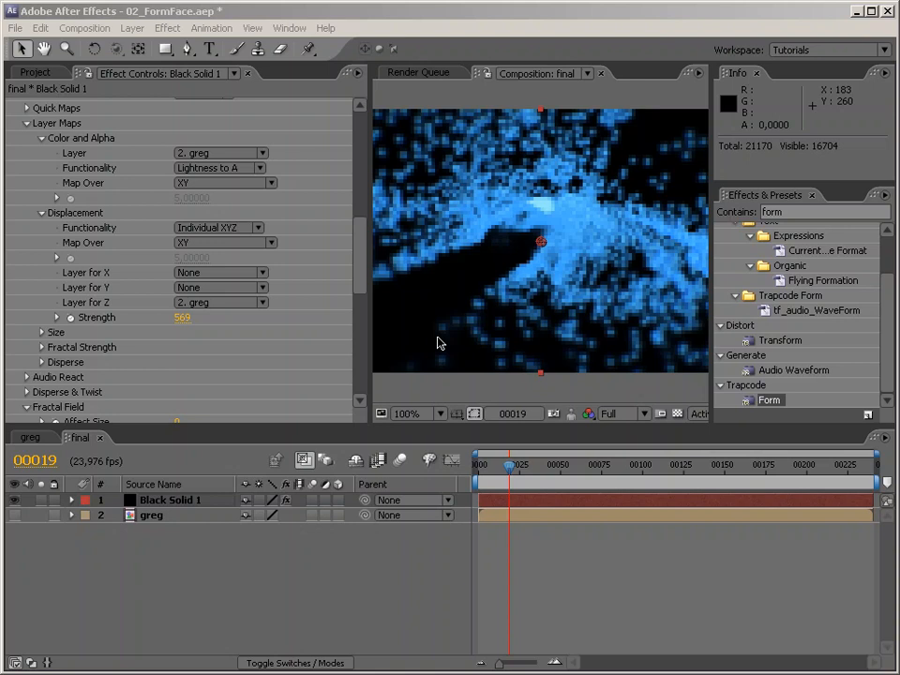
left_click(185, 318)
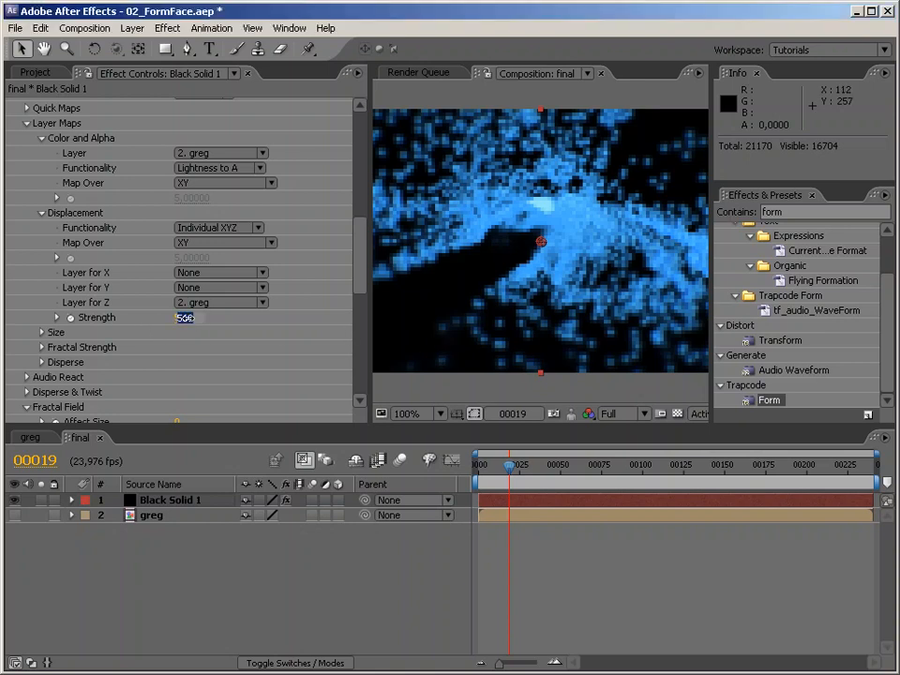
type("-2")
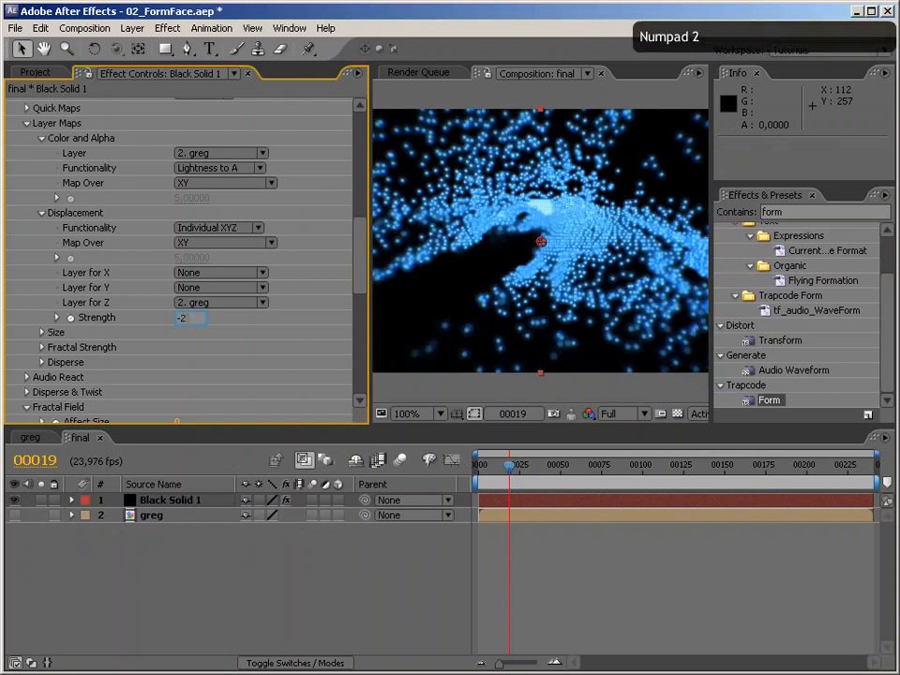
key("Return")
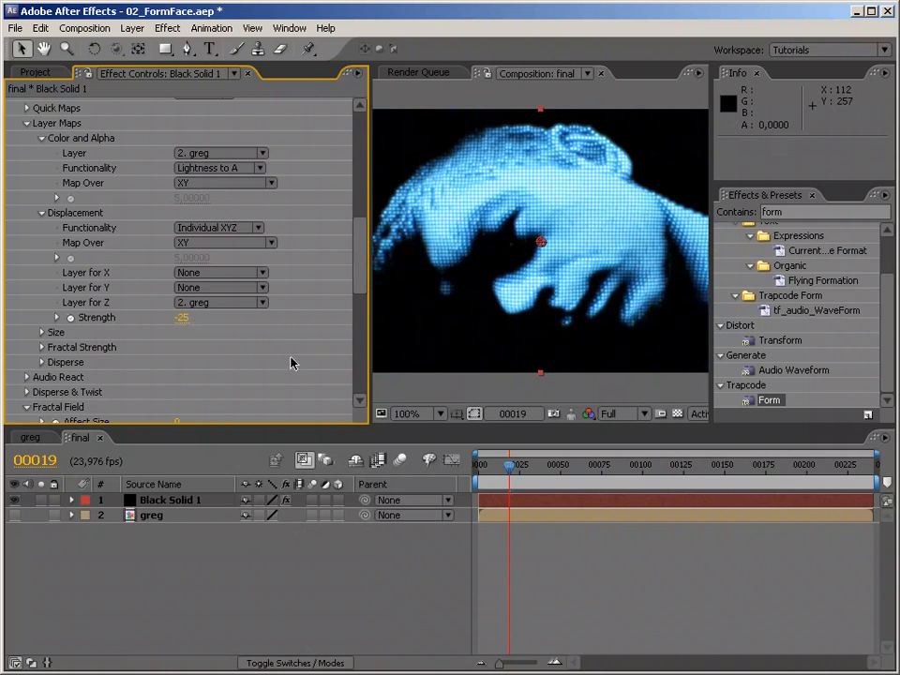
Step: Add a new camera with the 35mm preset to the final composition
left_click_drag(372, 342, 238, 368)
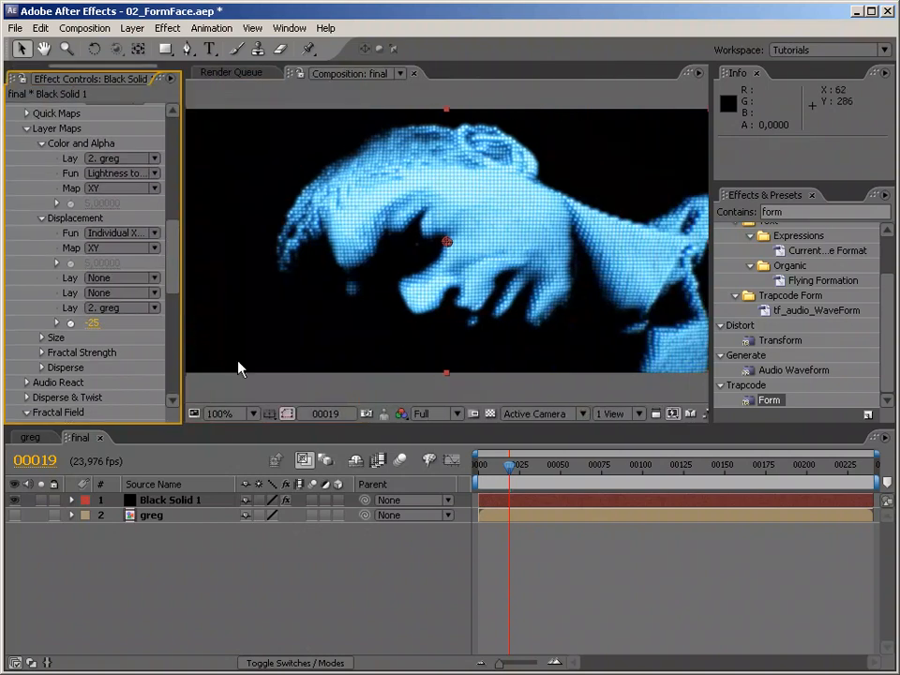
right_click(283, 548)
mouse_move(375, 557)
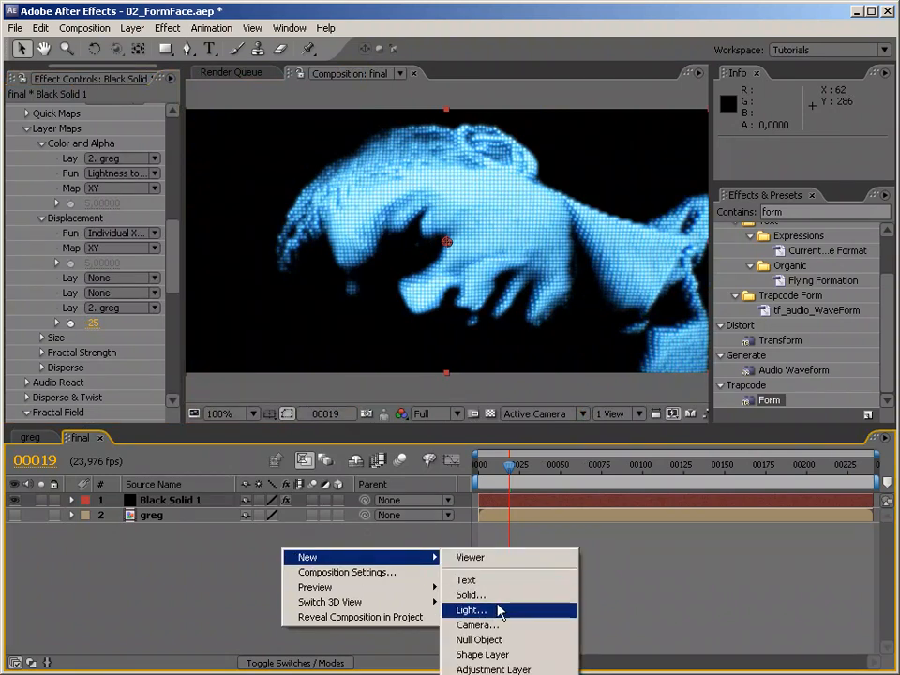
left_click(498, 624)
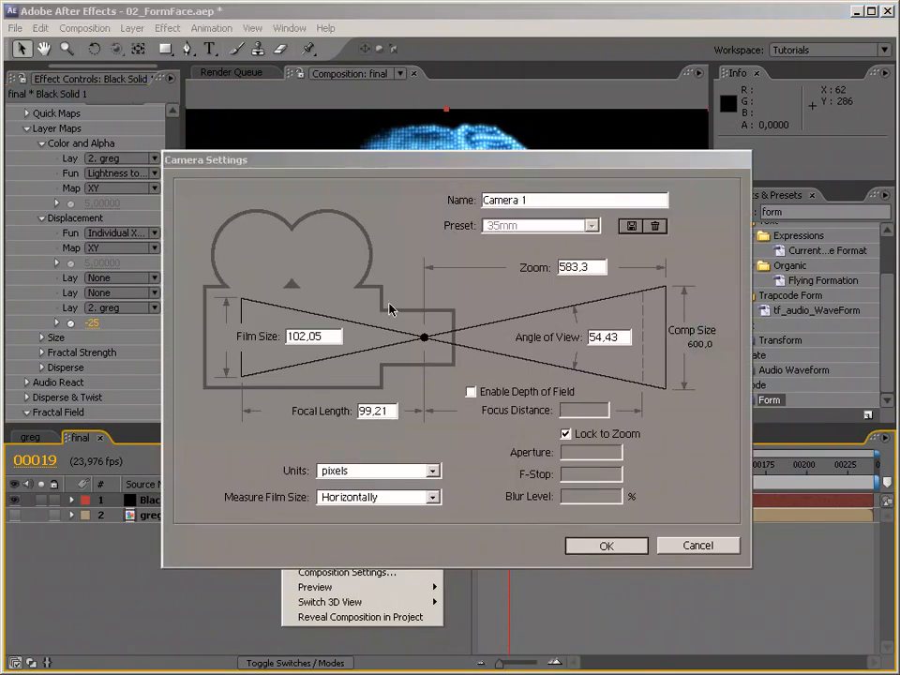
key("Return")
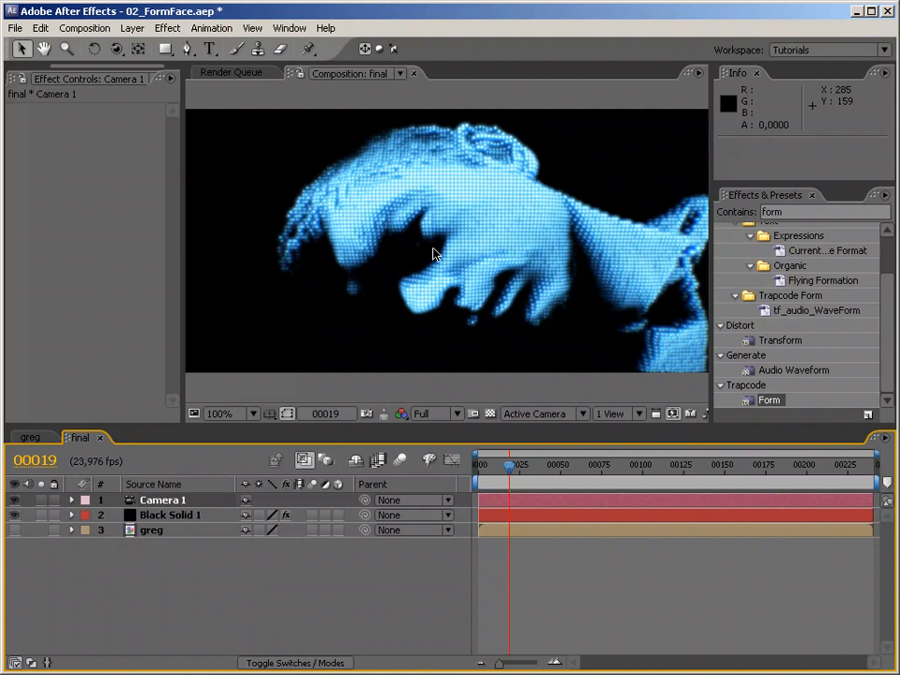
Step: Orbit the camera around the particle face to inspect its depth, and delete the camera
key("c")
left_click_drag(445, 243, 448, 67)
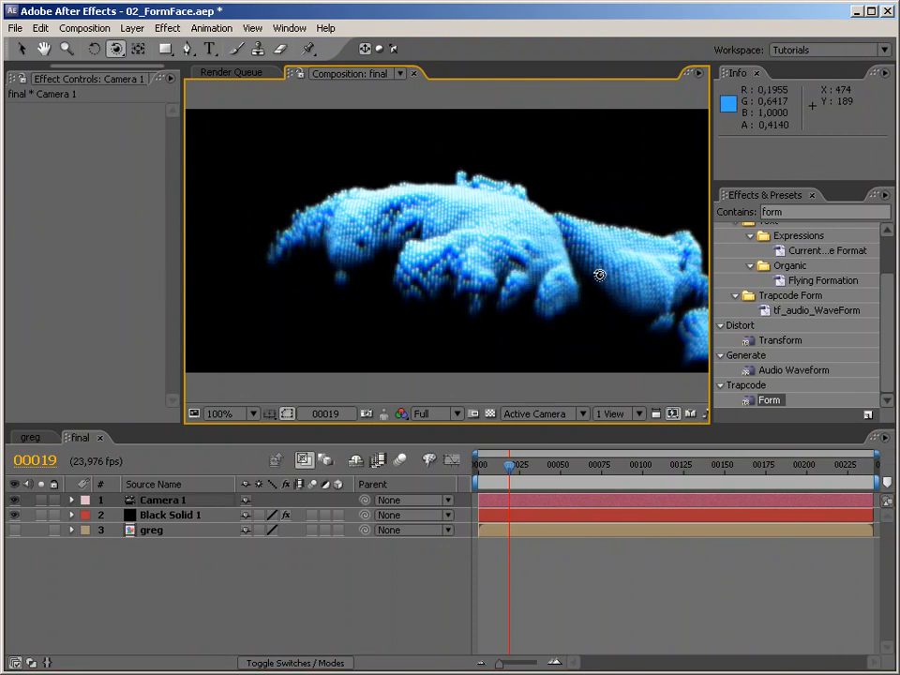
left_click_drag(578, 255, 532, 283)
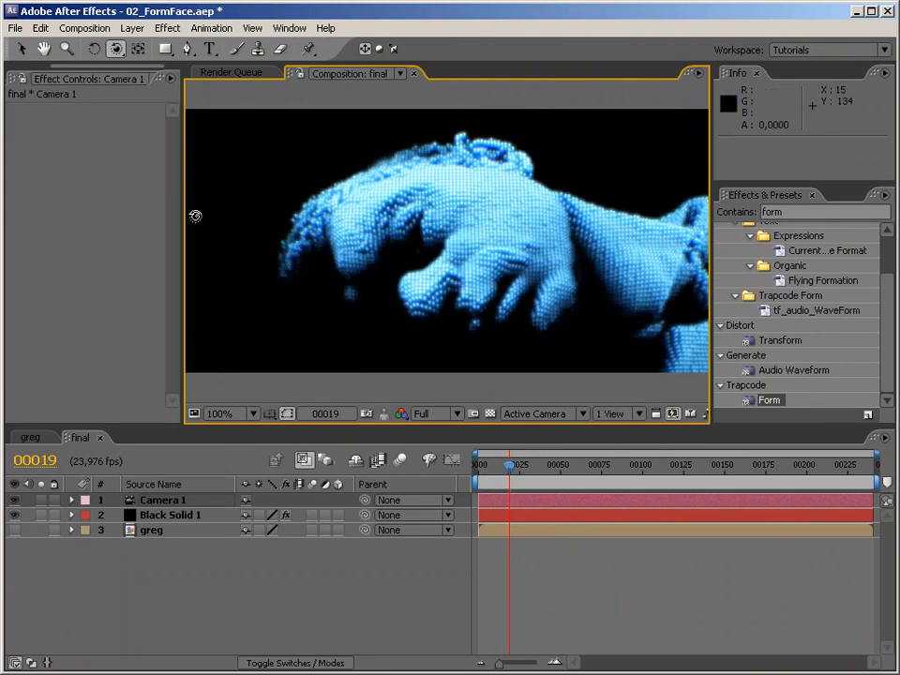
left_click(170, 510)
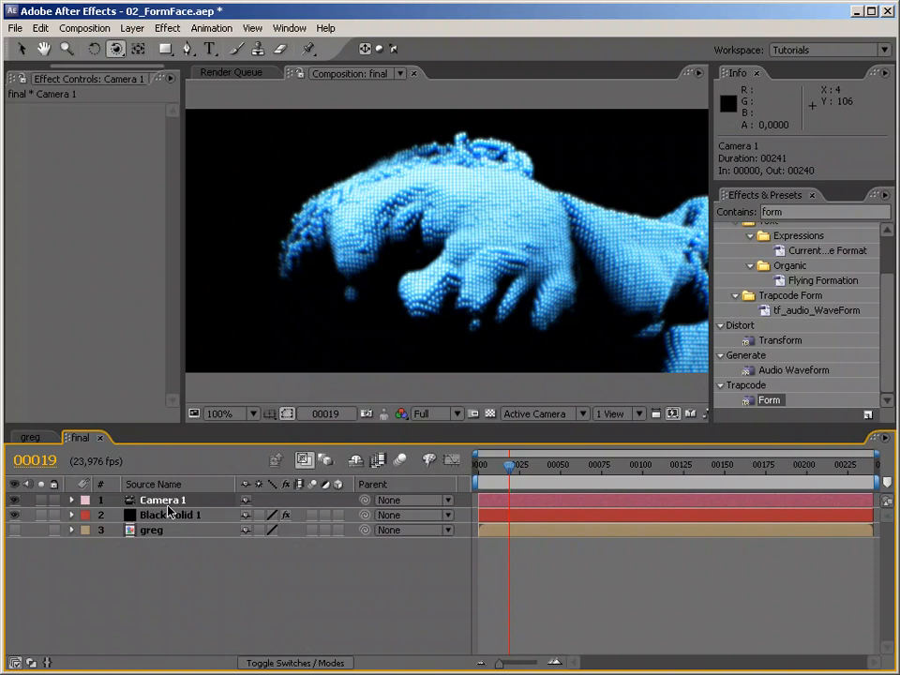
key("Delete")
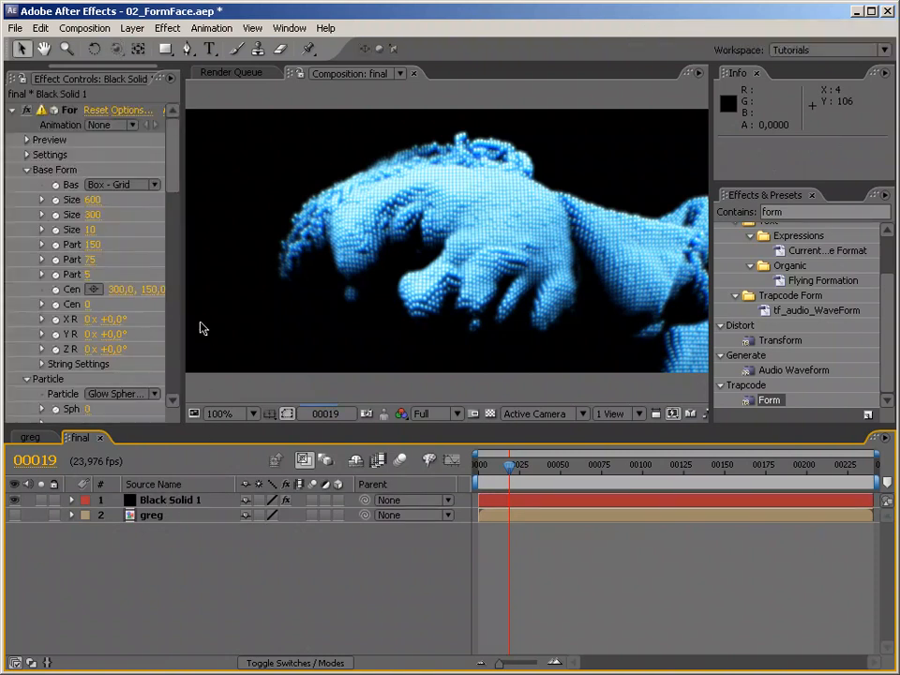
Step: Check the particle face against the transparency grid and turn the grid off again
left_click_drag(181, 324, 334, 326)
left_click_drag(318, 189, 319, 286)
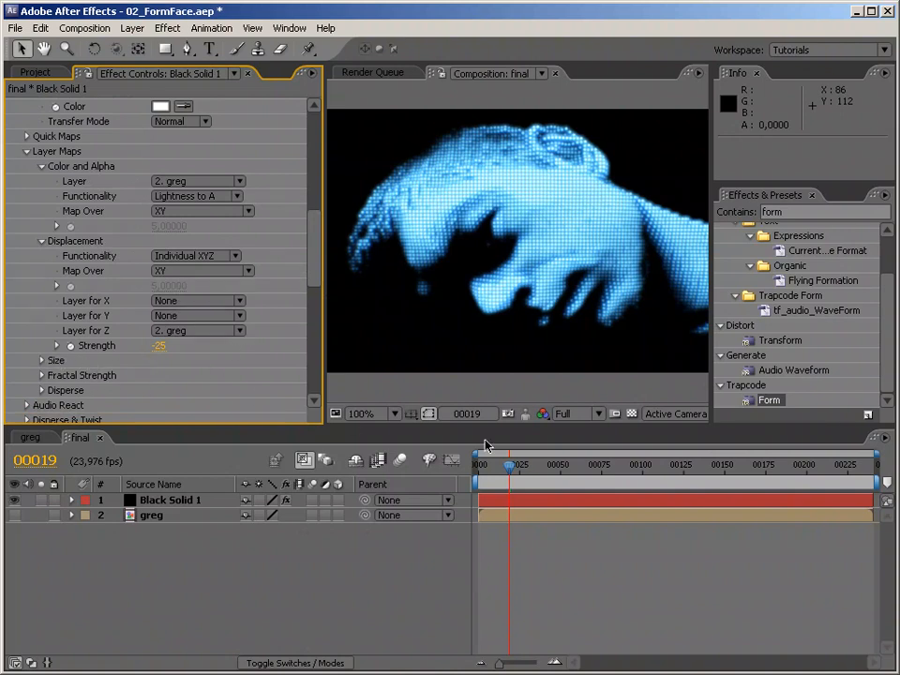
left_click(630, 414)
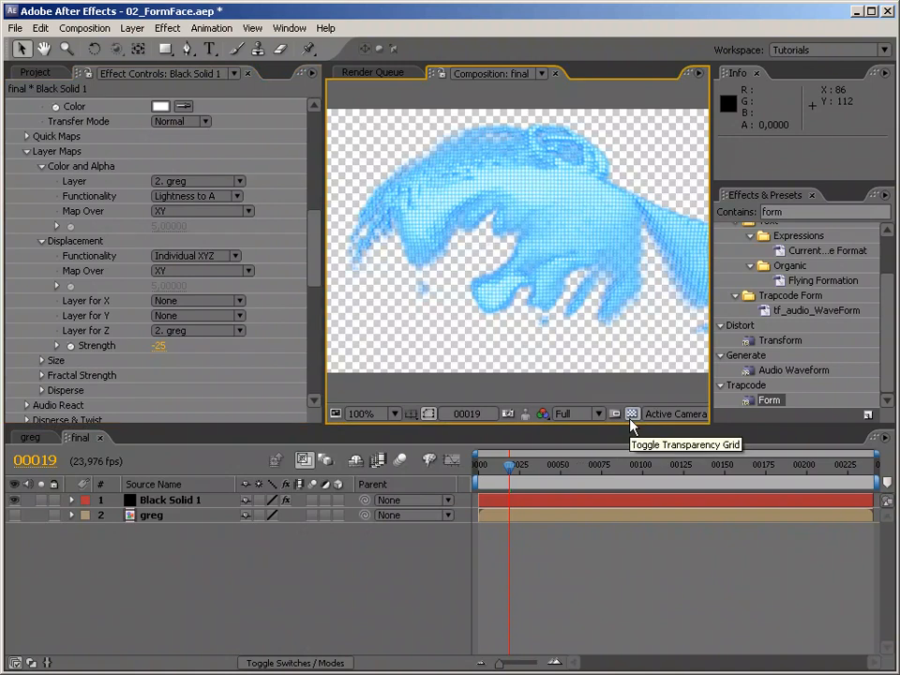
left_click(632, 415)
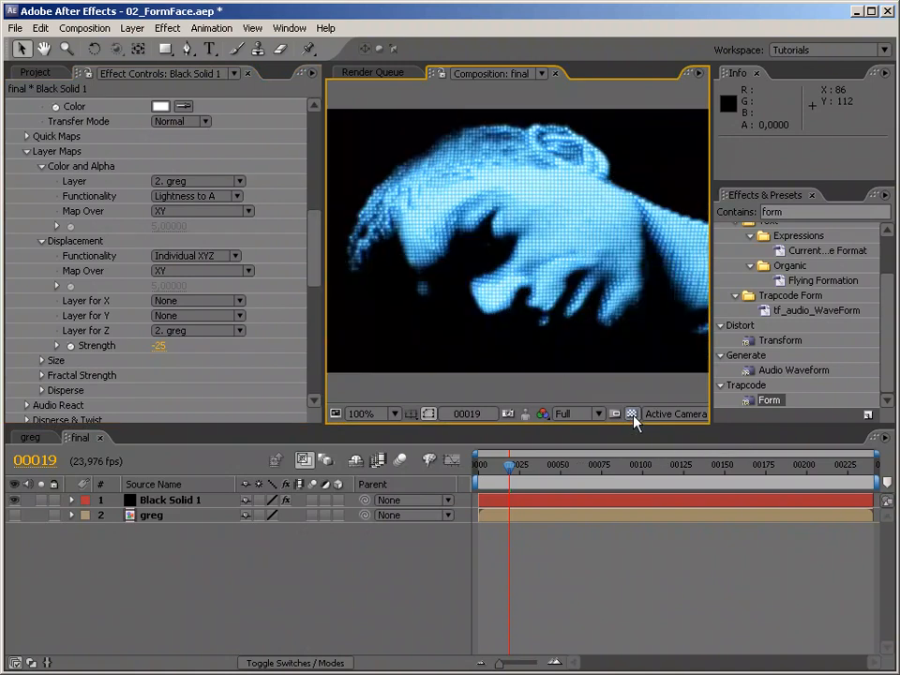
Step: Set Form's Size layer map to use the greg layer, mapped over XY
left_click(42, 361)
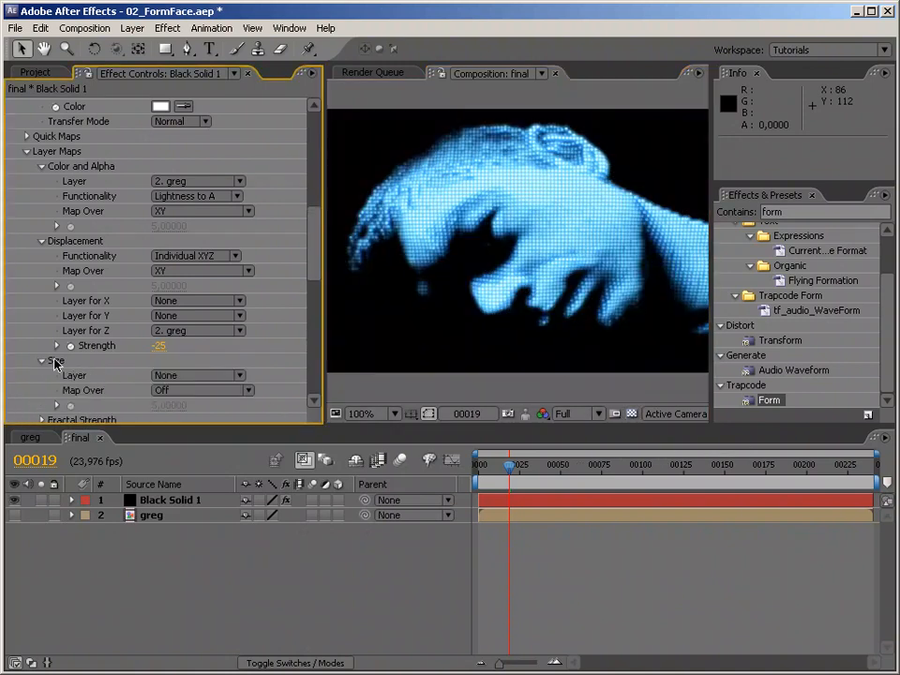
left_click_drag(316, 277, 309, 321)
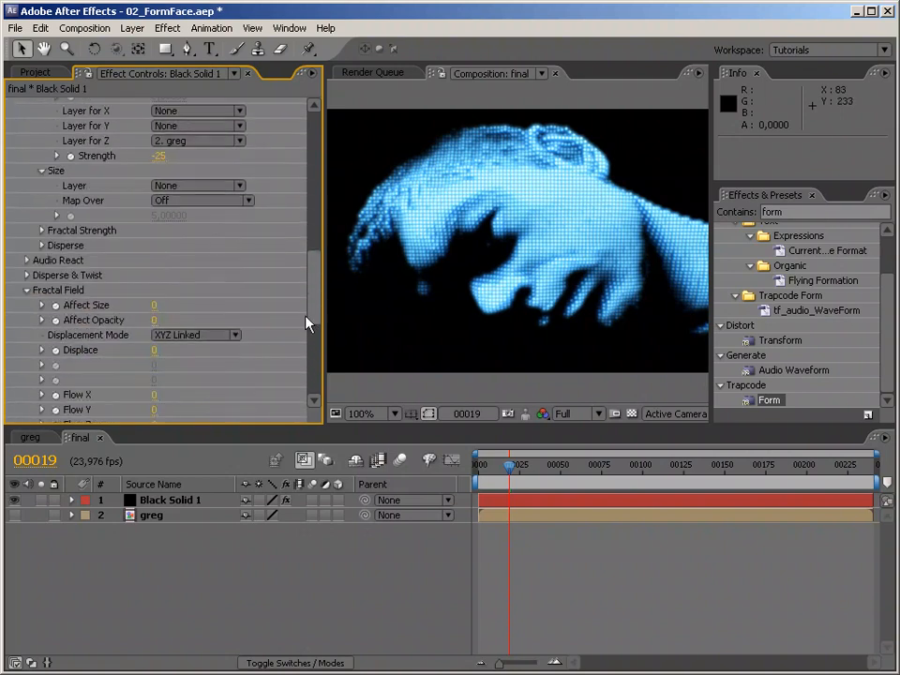
left_click(192, 174)
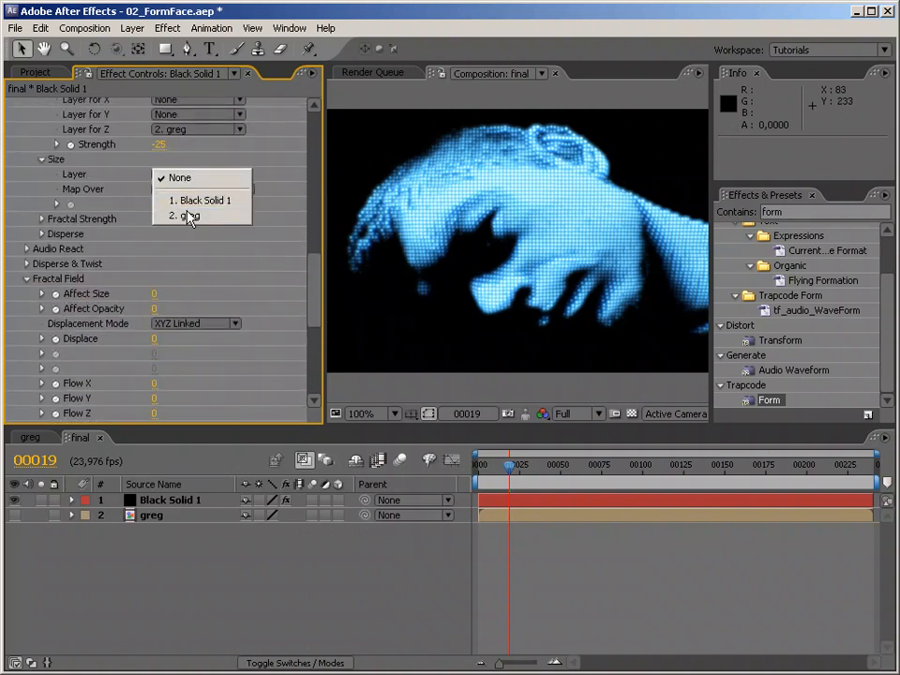
left_click(186, 213)
left_click(187, 190)
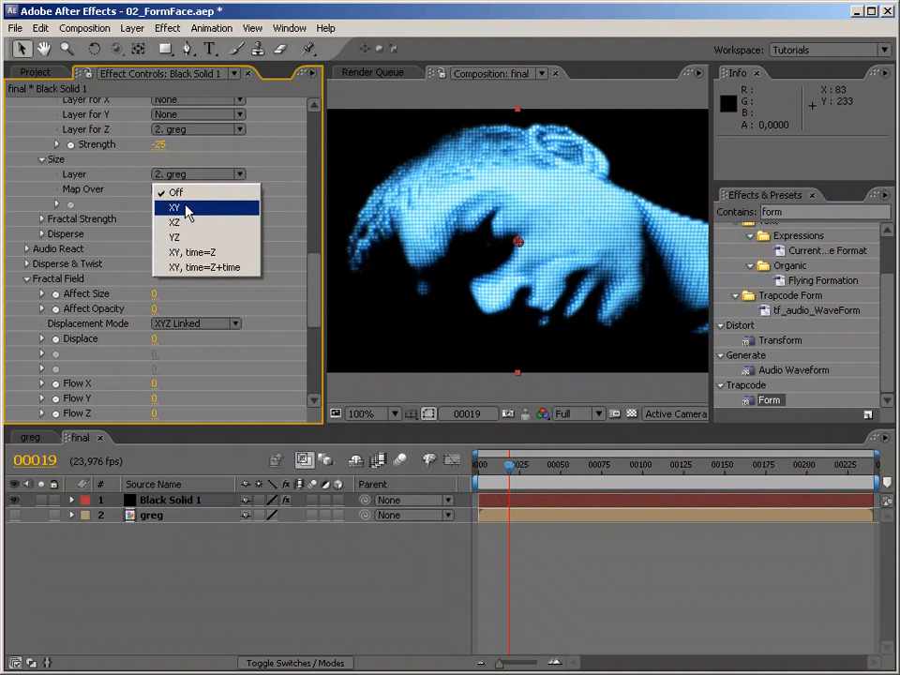
left_click(184, 210)
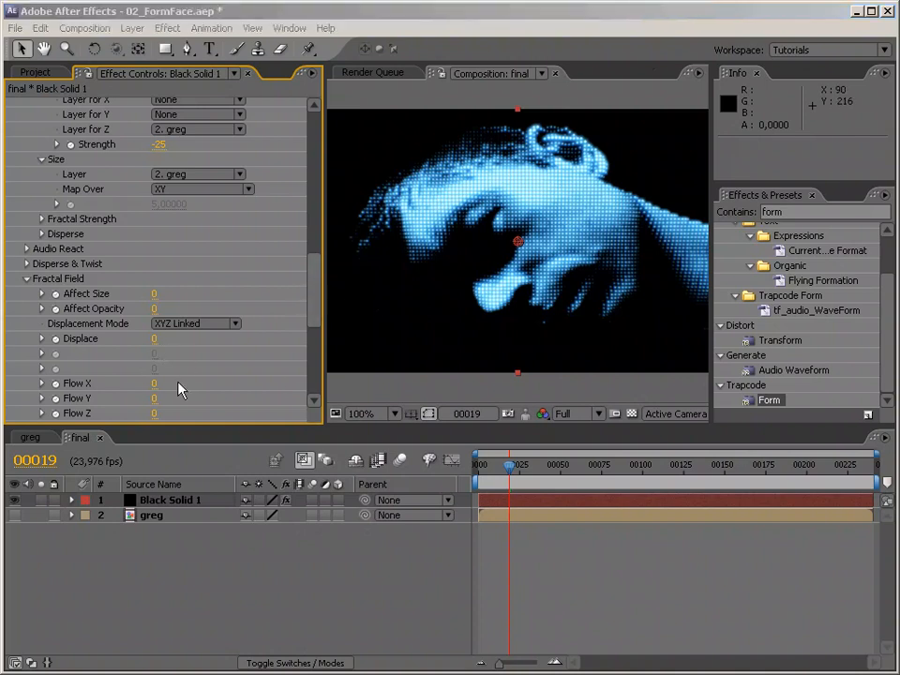
Step: Rename the Black Solid 1 layer as FormFace
left_click(259, 533)
key("Return")
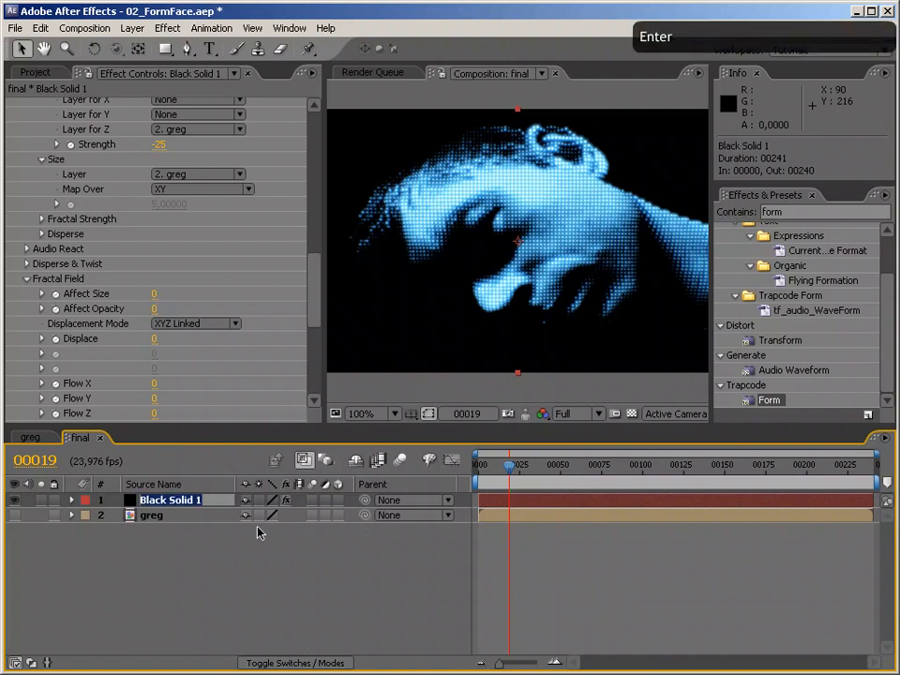
type("Form")
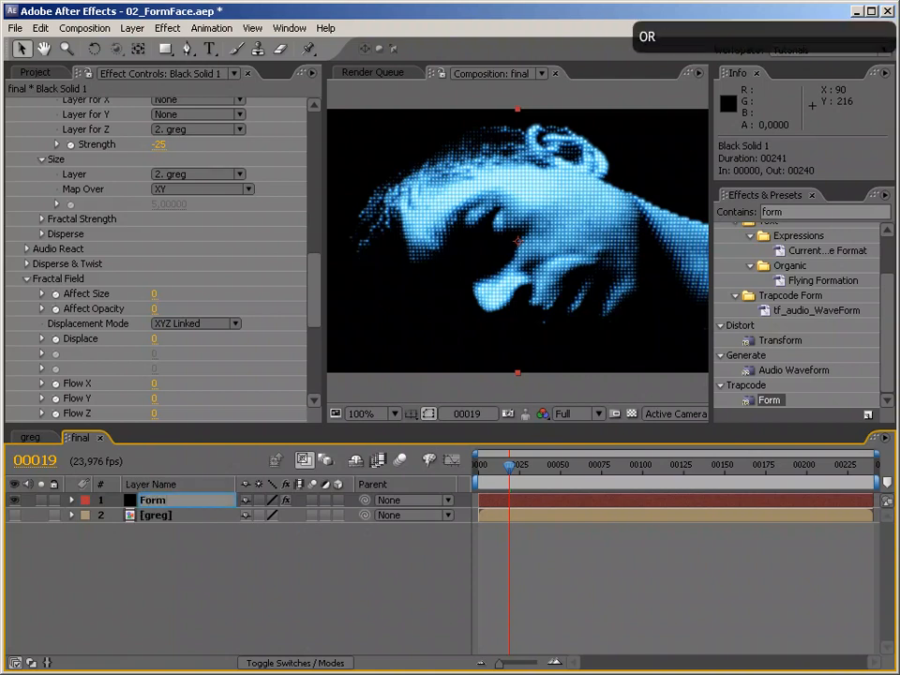
type("Face")
key("Return")
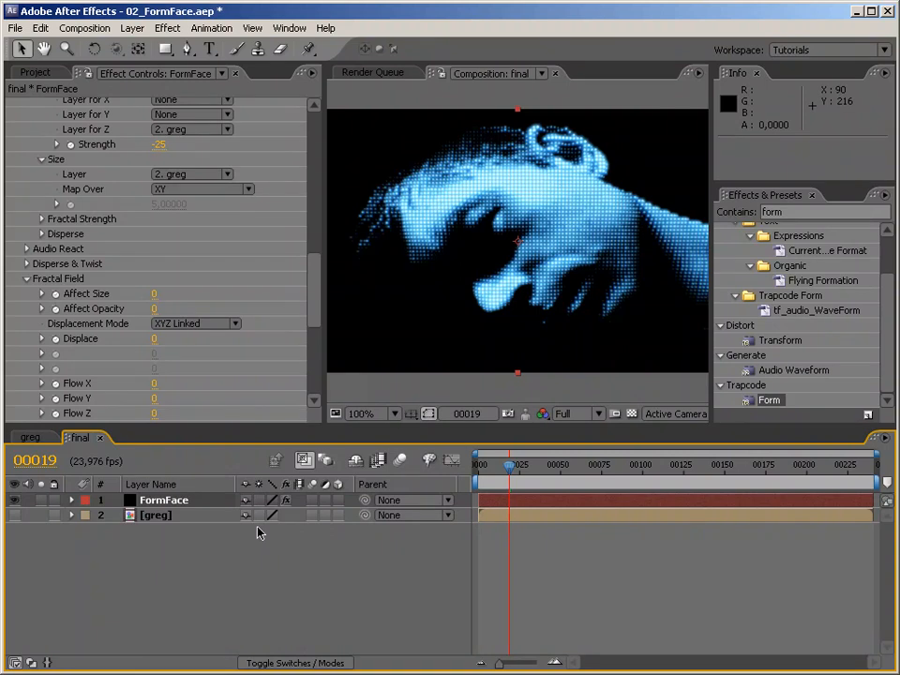
Step: Add a camera with the 35mm preset above the FormFace layer
right_click(249, 557)
mouse_move(275, 565)
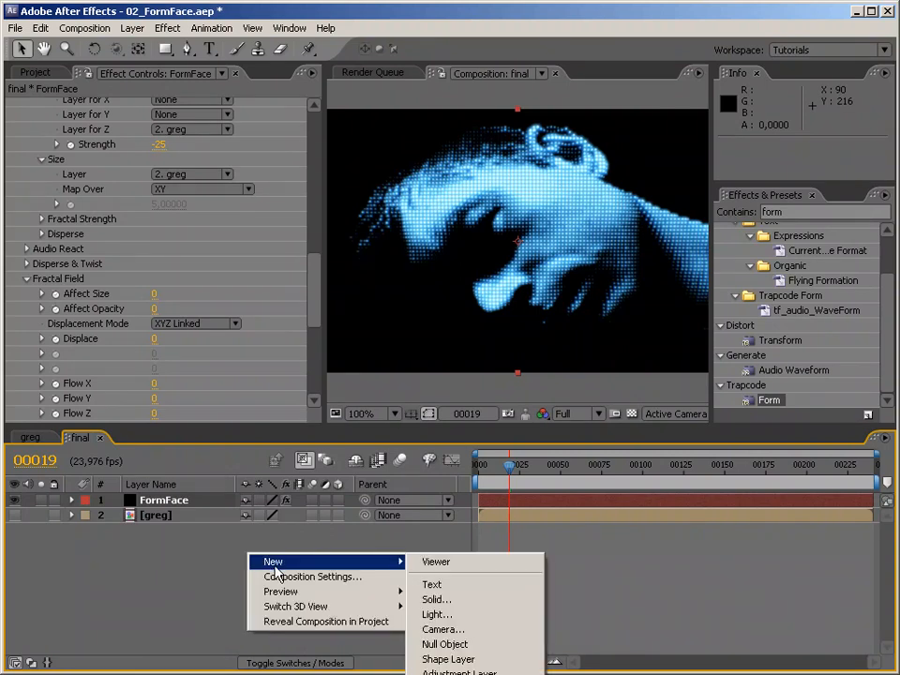
left_click(433, 629)
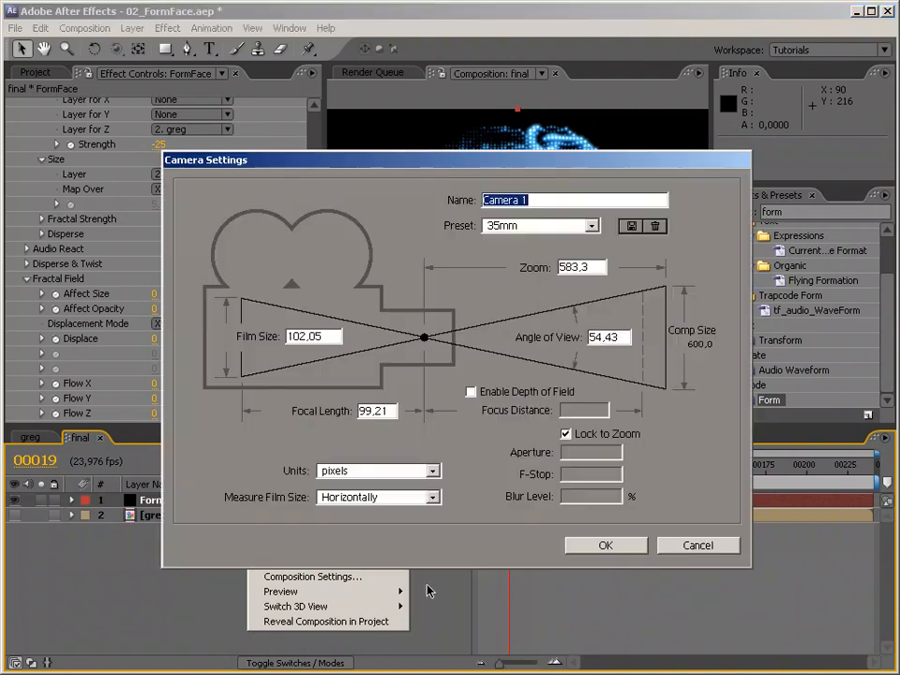
left_click(600, 547)
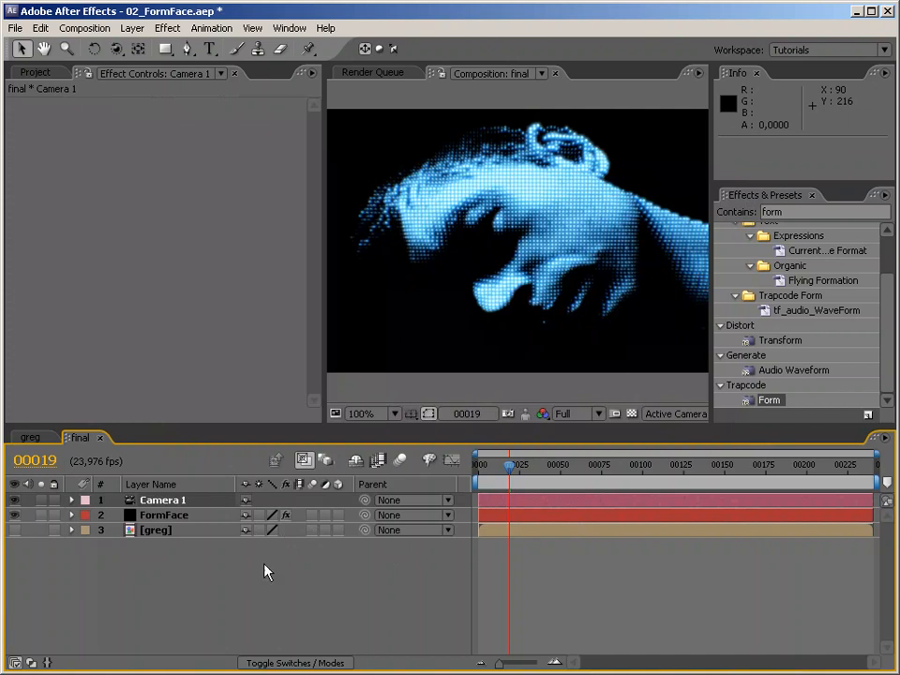
Step: Add a null object and rename it CameraController
right_click(266, 572)
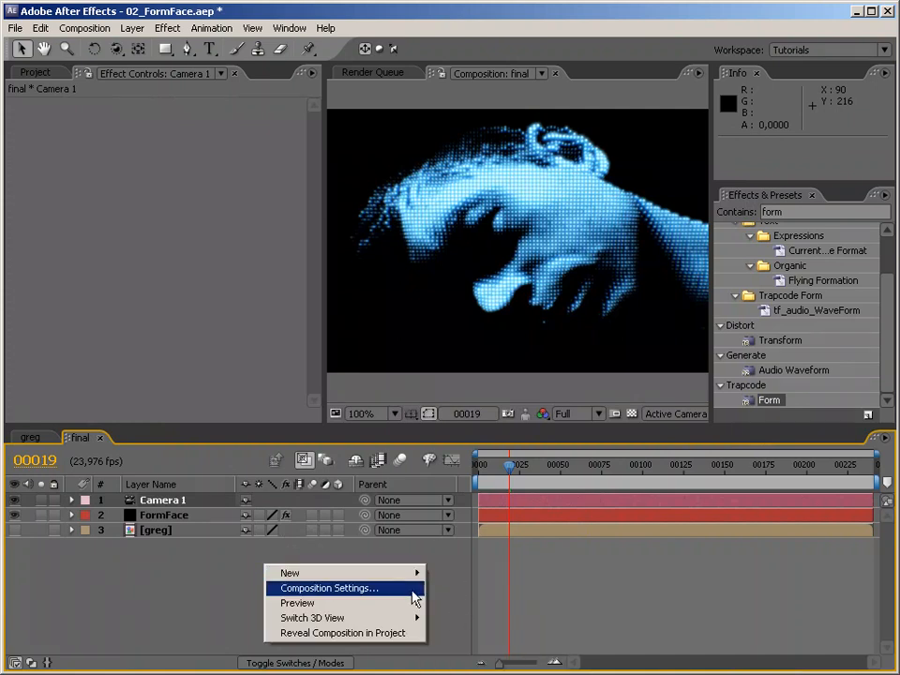
mouse_move(413, 573)
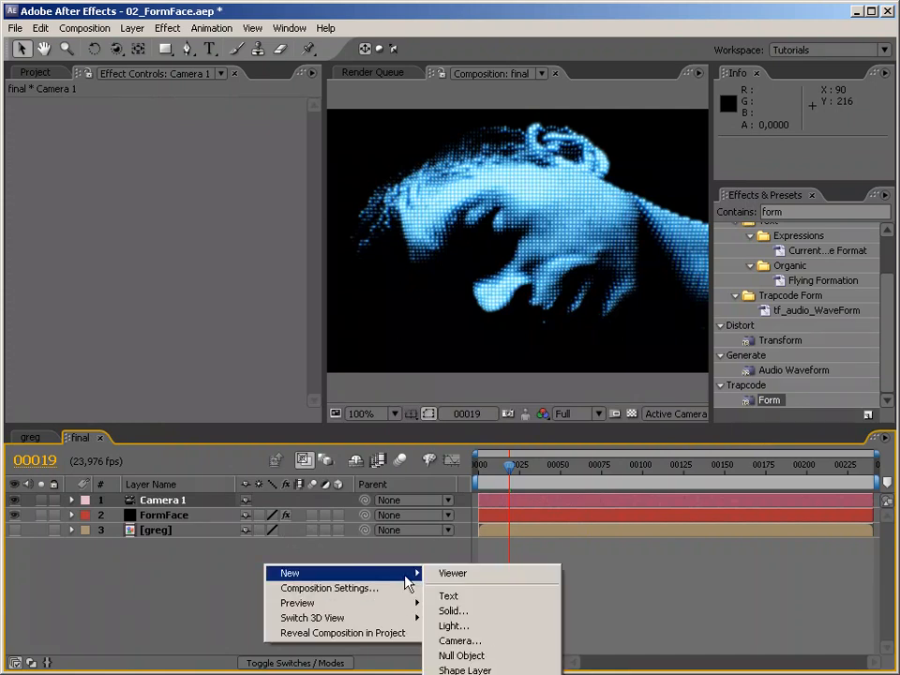
left_click(493, 658)
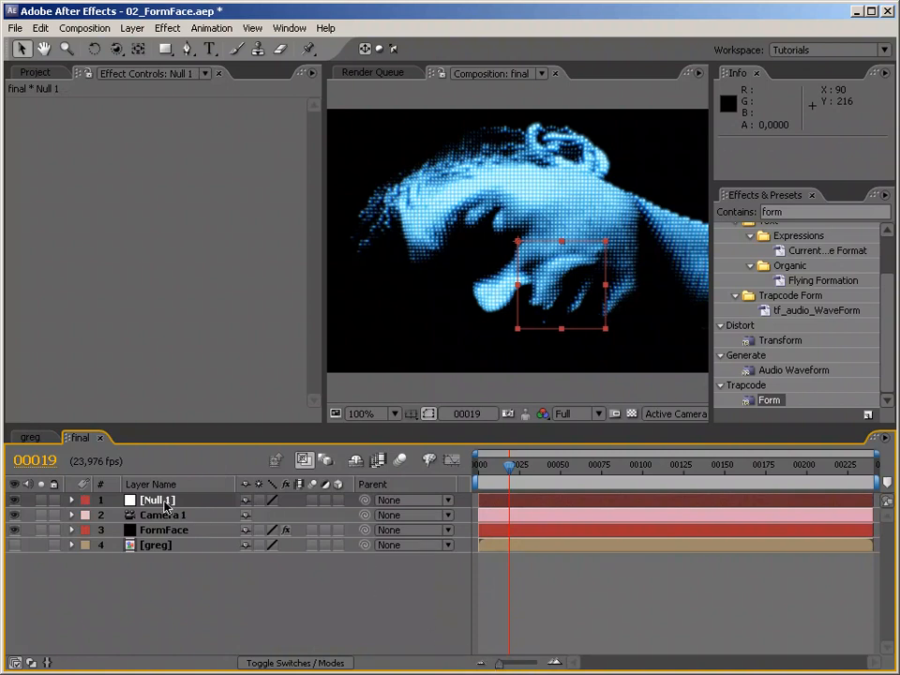
key("Return")
type("Camer")
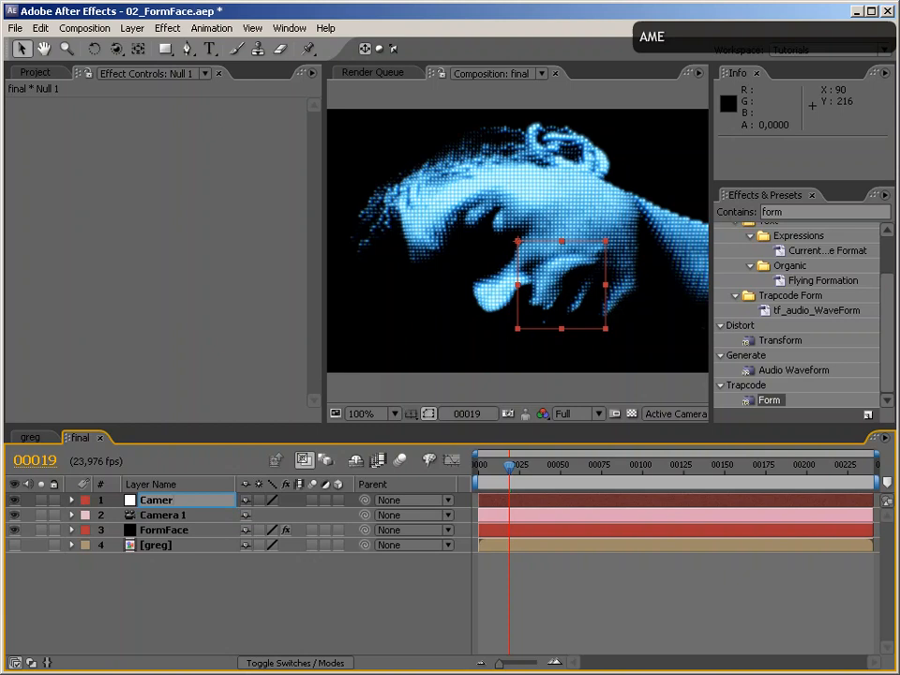
type("aController")
key("Return")
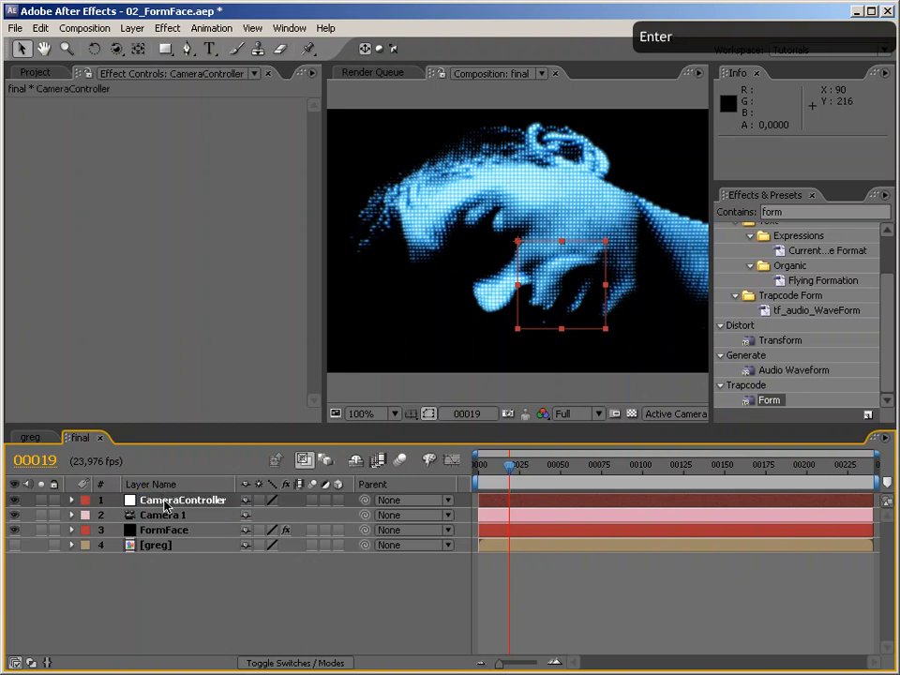
Step: Make CameraController a 3D layer and parent Camera 1 to it
left_click(337, 500)
left_click_drag(364, 515, 193, 498)
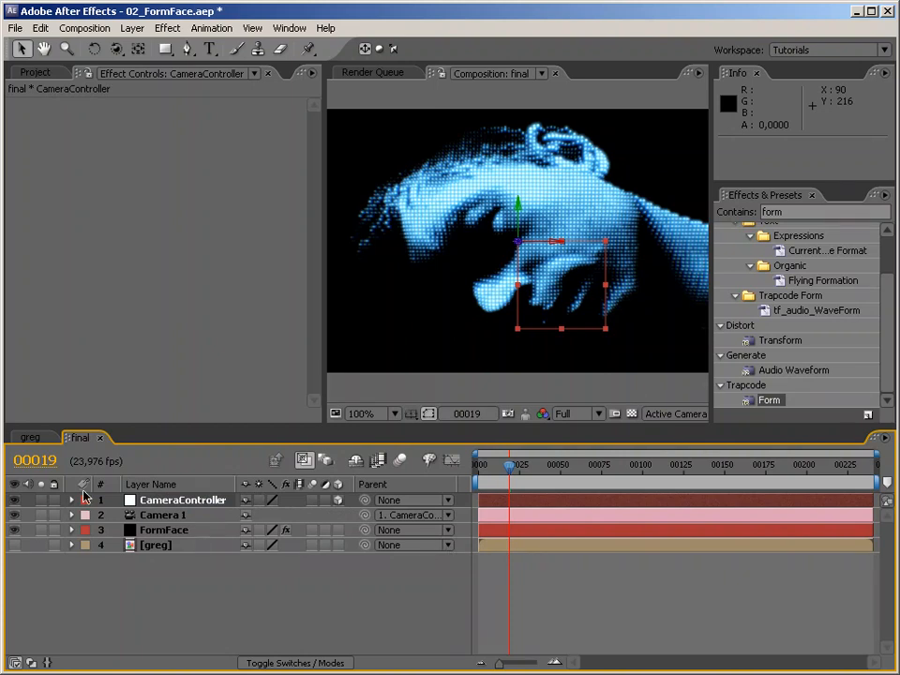
Step: Set starting keyframes for CameraController's X Rotation and Position at frame 126
left_click_drag(635, 466, 687, 474)
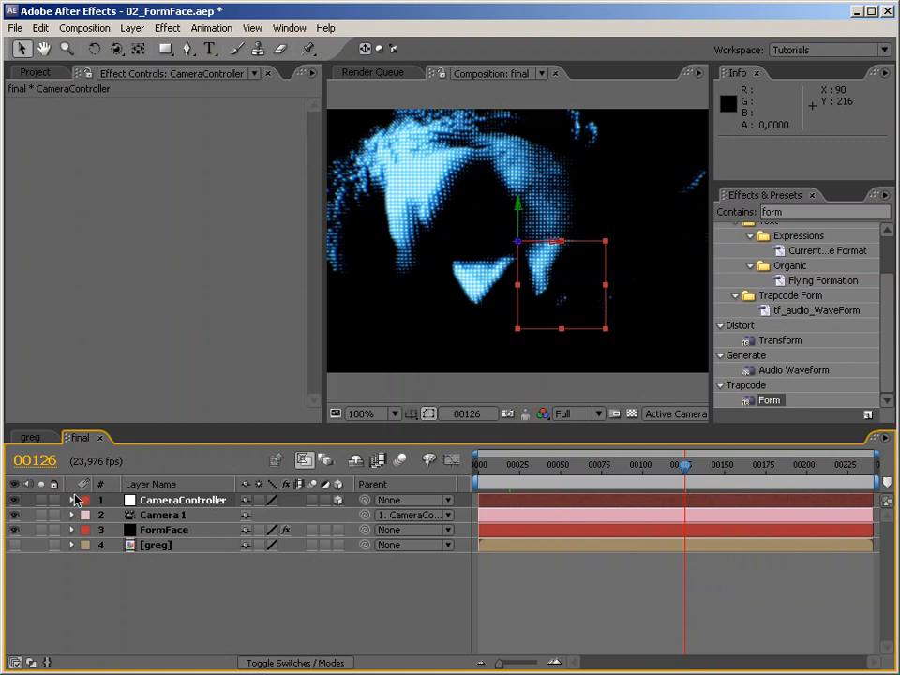
key("p")
key("shift+r")
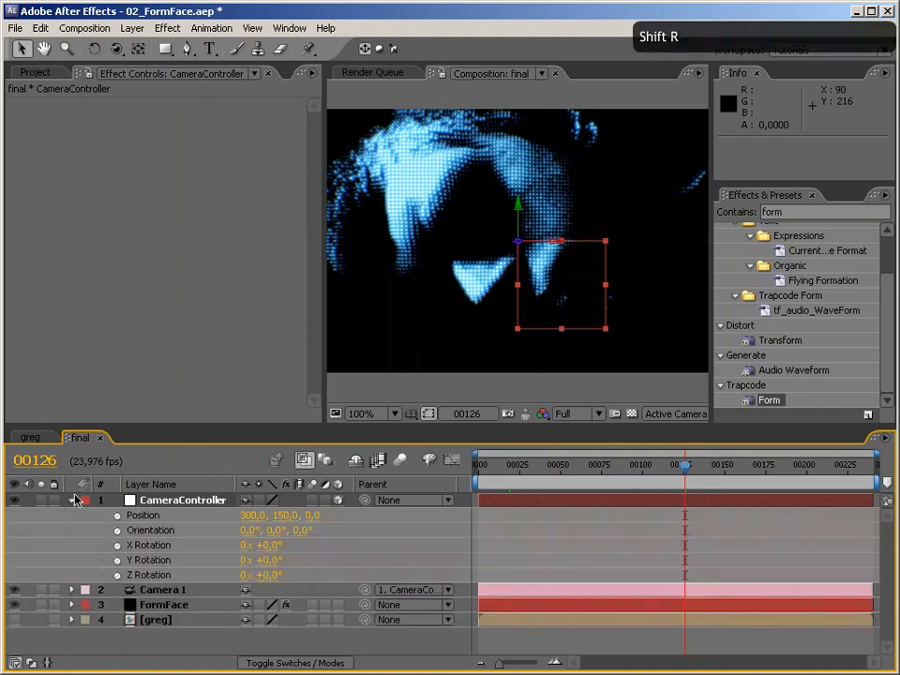
left_click(117, 545)
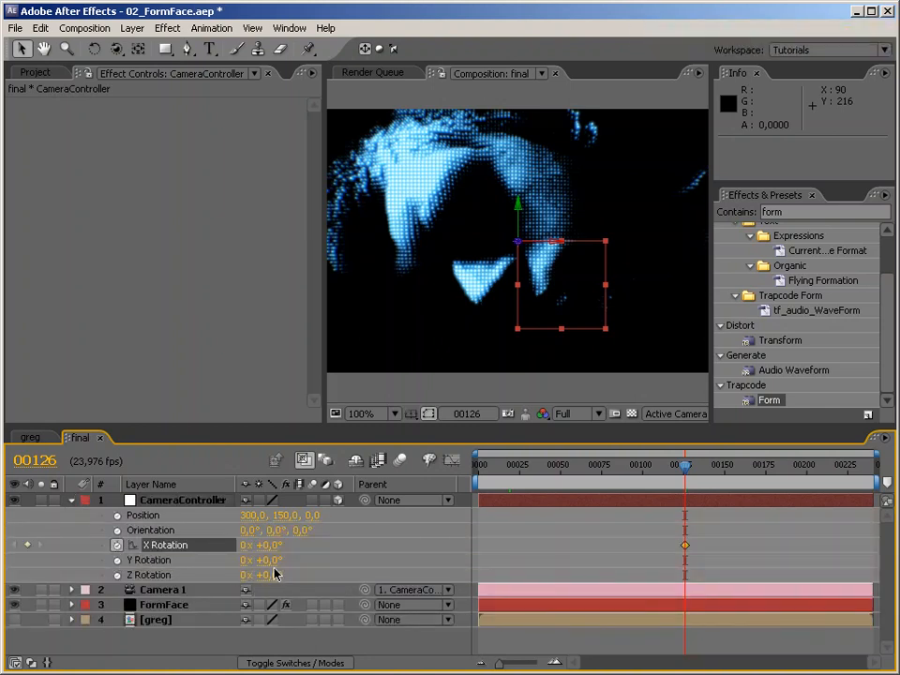
left_click(117, 515)
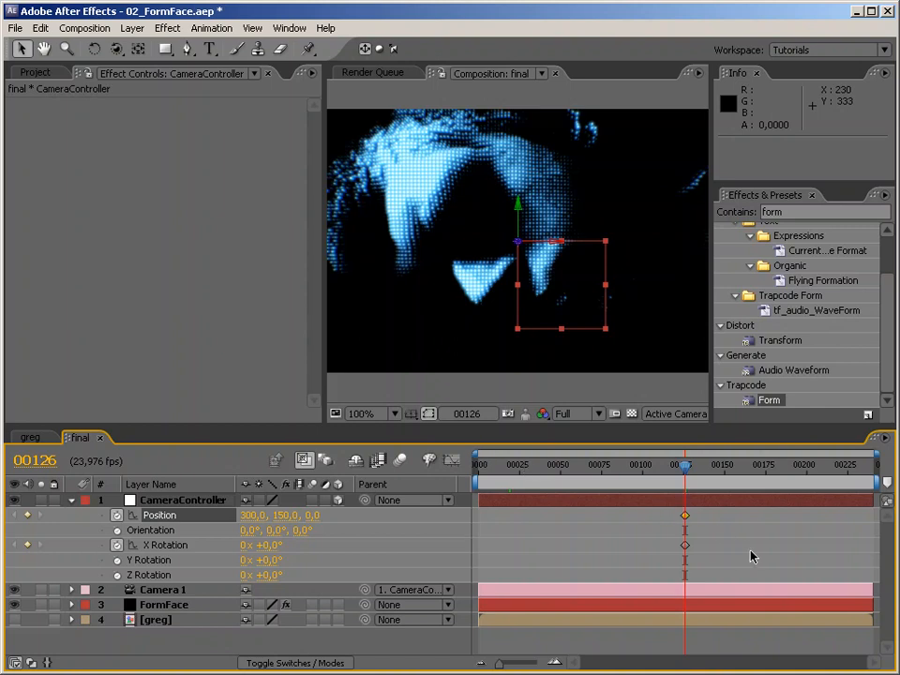
Step: Set CameraController's X Rotation to 90° at frame 86, adding a keyframe before the existing one
key("ctrl+shift+Left")
key("ctrl+shift+Left")
key("ctrl+shift+Left")
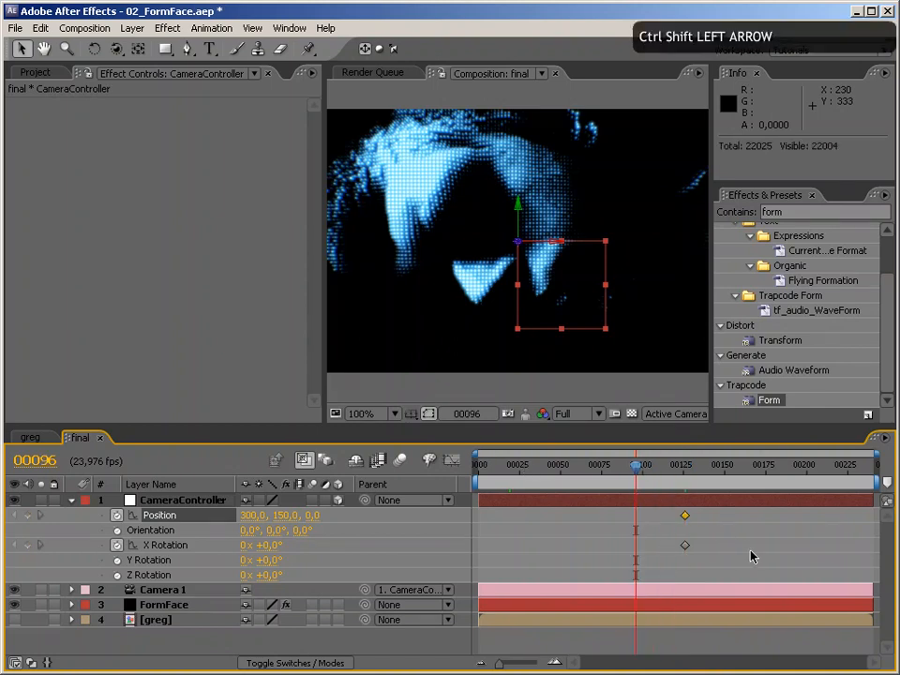
key("ctrl+shift+Left")
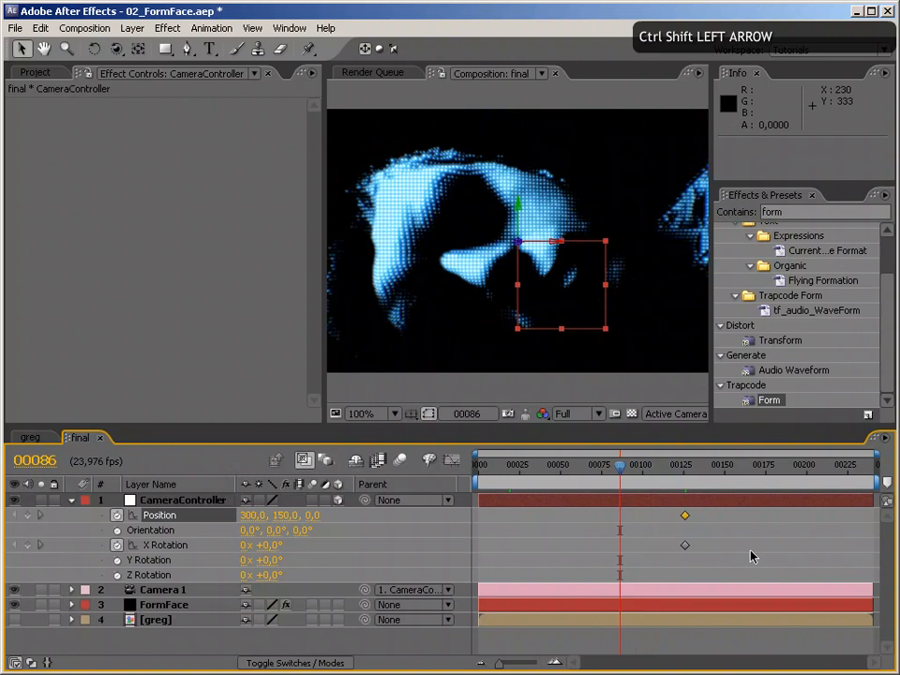
left_click(264, 544)
type("90")
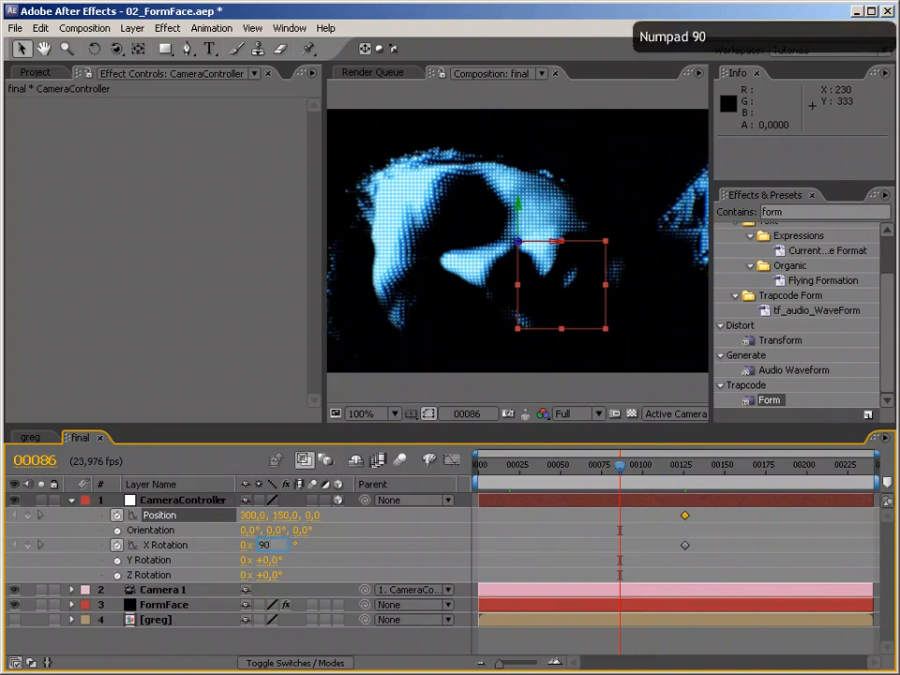
key("Return")
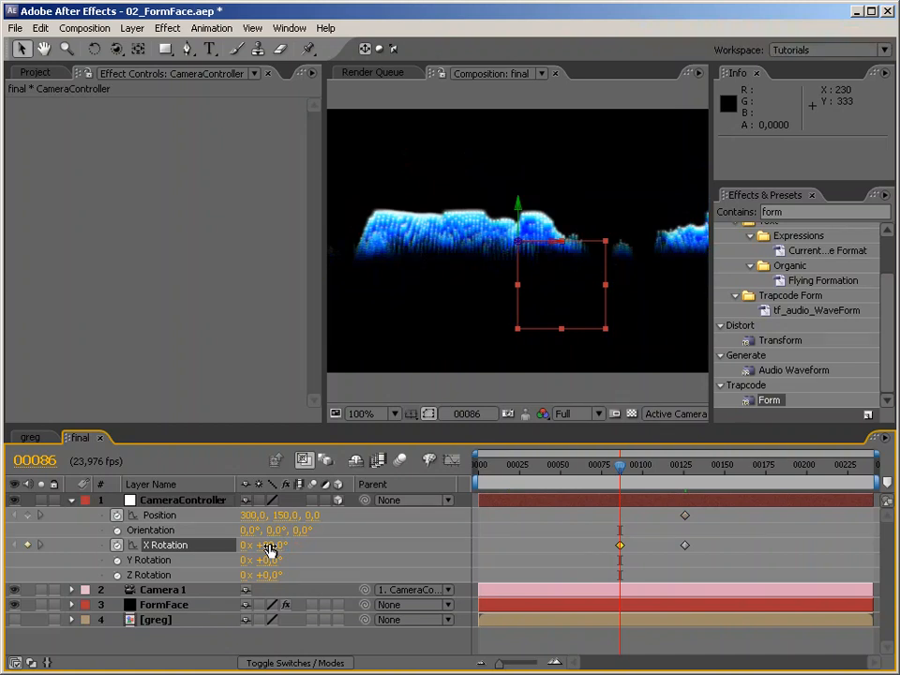
Step: Keyframe CameraController's Position at about 96, -459, -49, close to the particle surface, and place that keyframe at frame 0
left_click(528, 476)
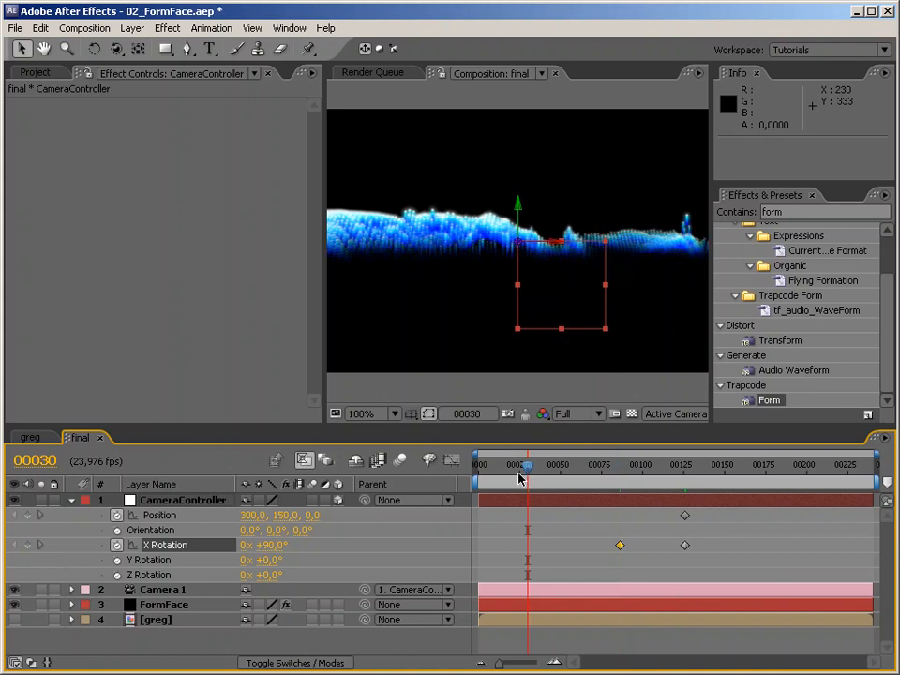
left_click(520, 477)
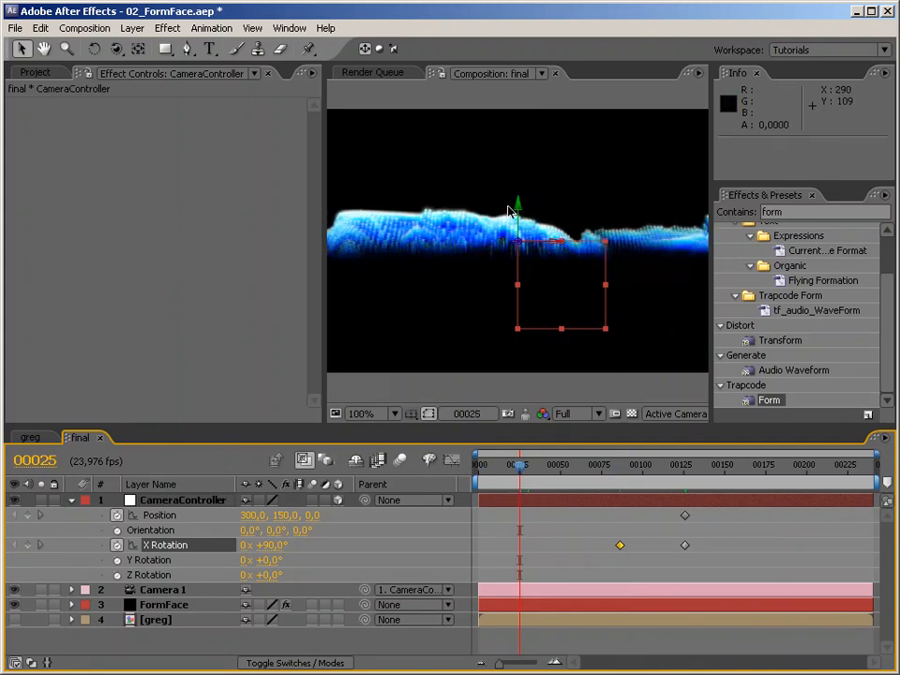
left_click_drag(325, 309, 143, 286)
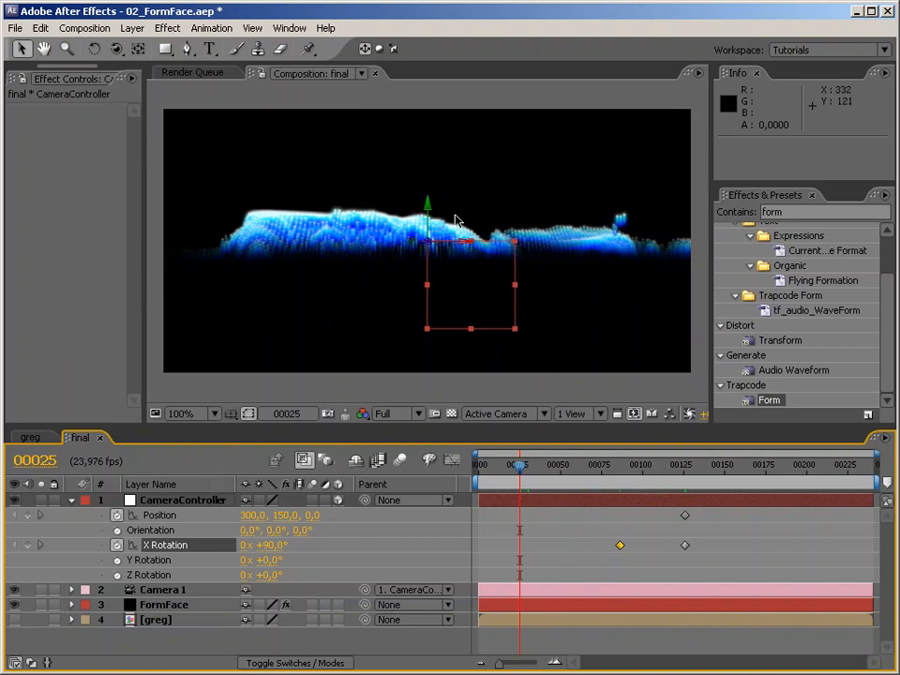
left_click_drag(431, 249, 241, 374)
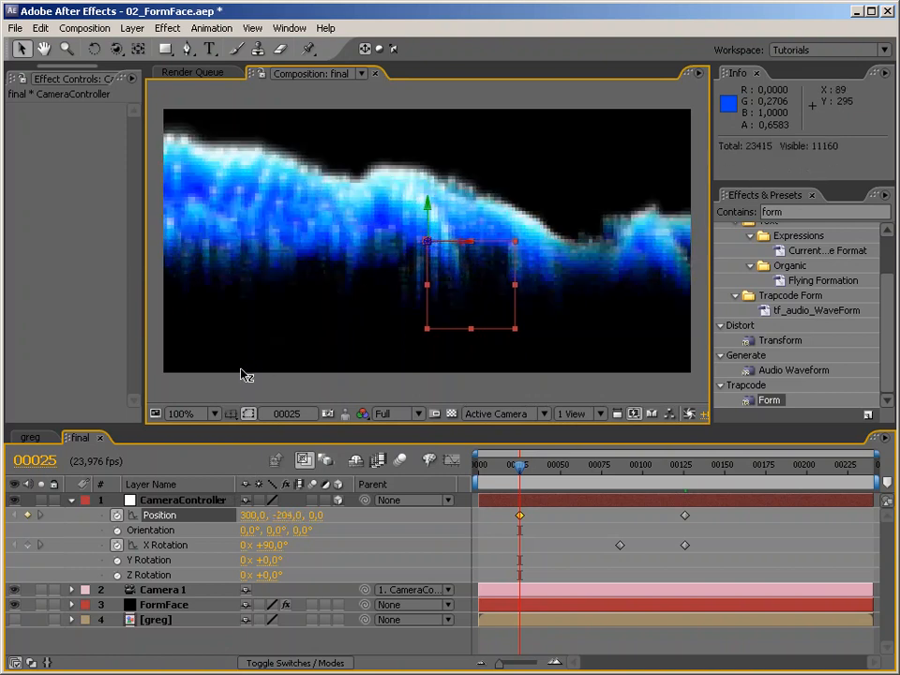
left_click_drag(429, 248, 393, 281)
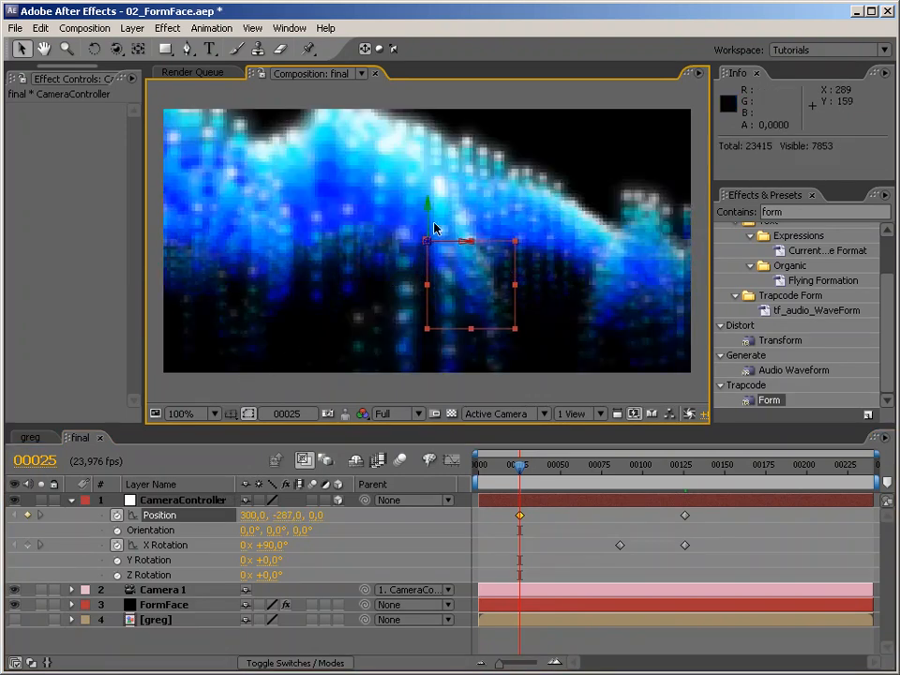
left_click_drag(427, 197, 428, 170)
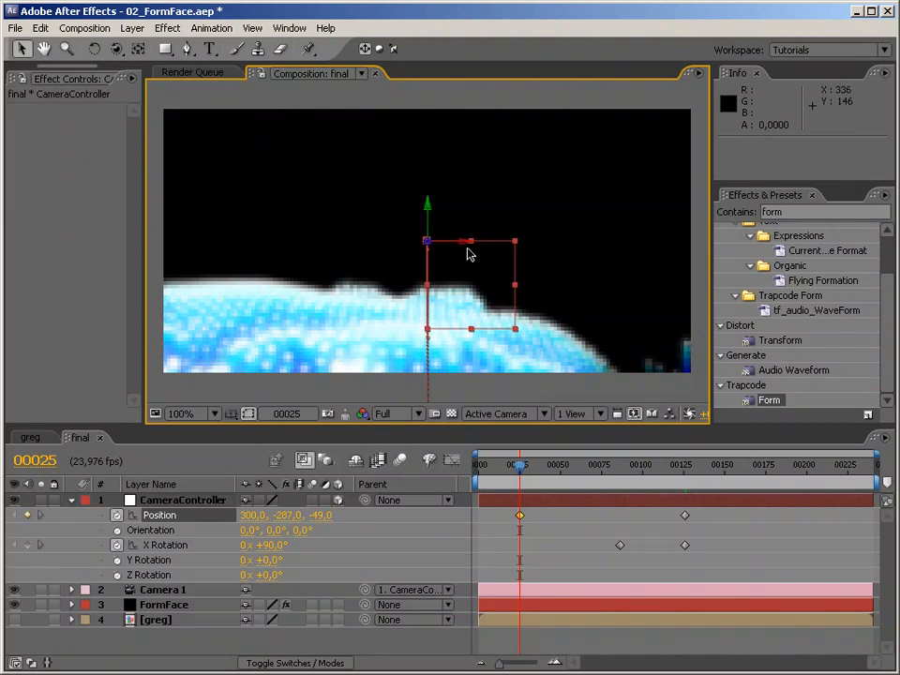
left_click_drag(471, 249, 289, 244)
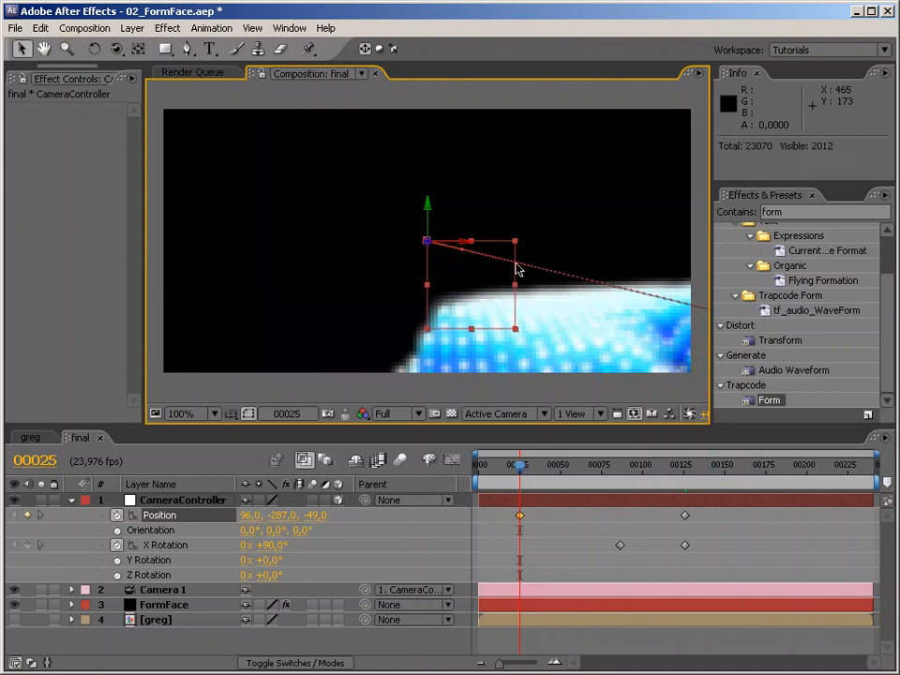
left_click_drag(412, 228, 373, 342)
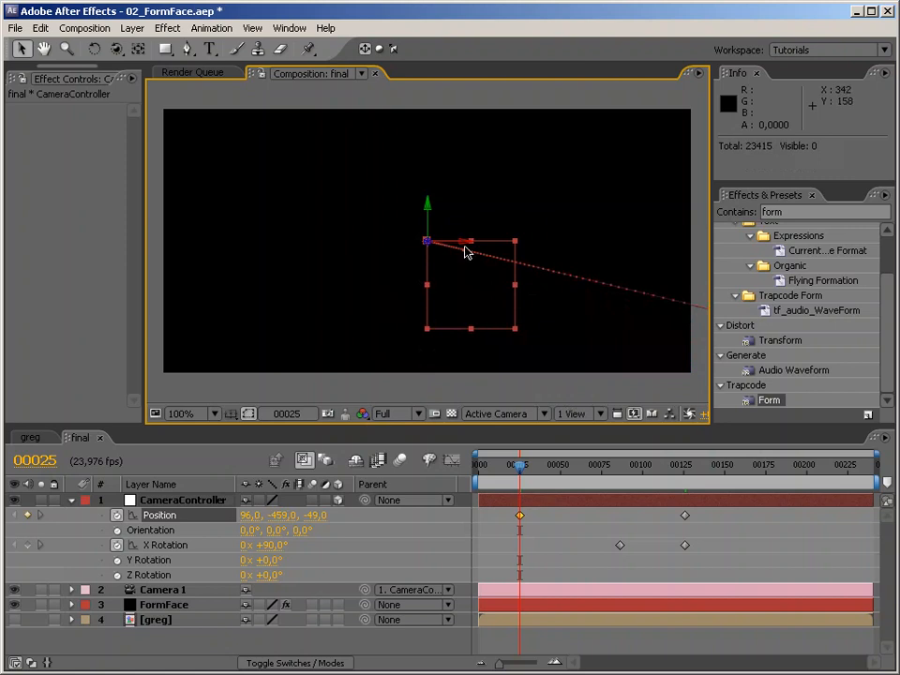
left_click(520, 516)
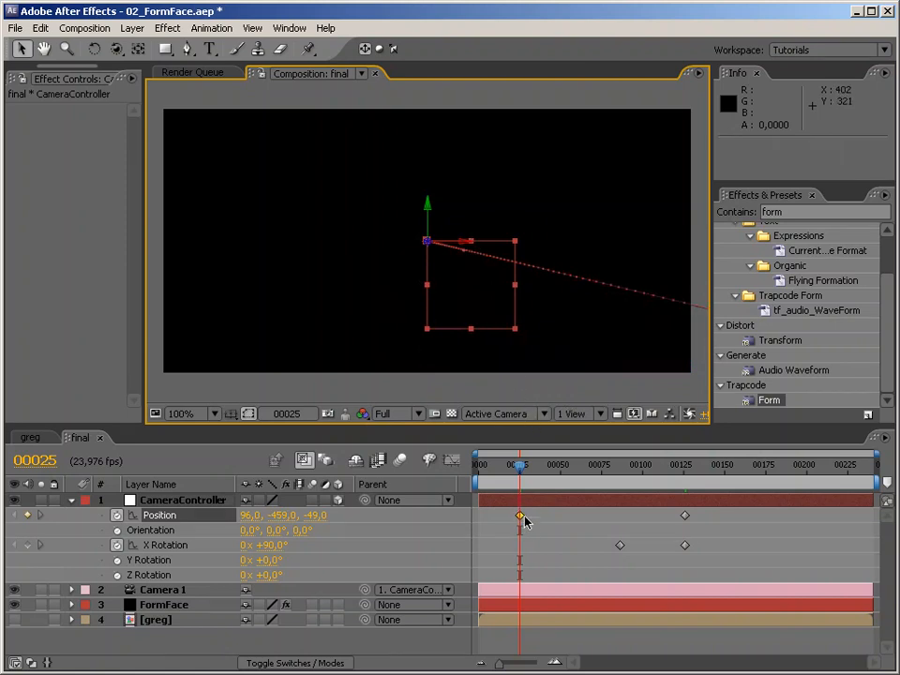
left_click_drag(522, 521, 479, 521)
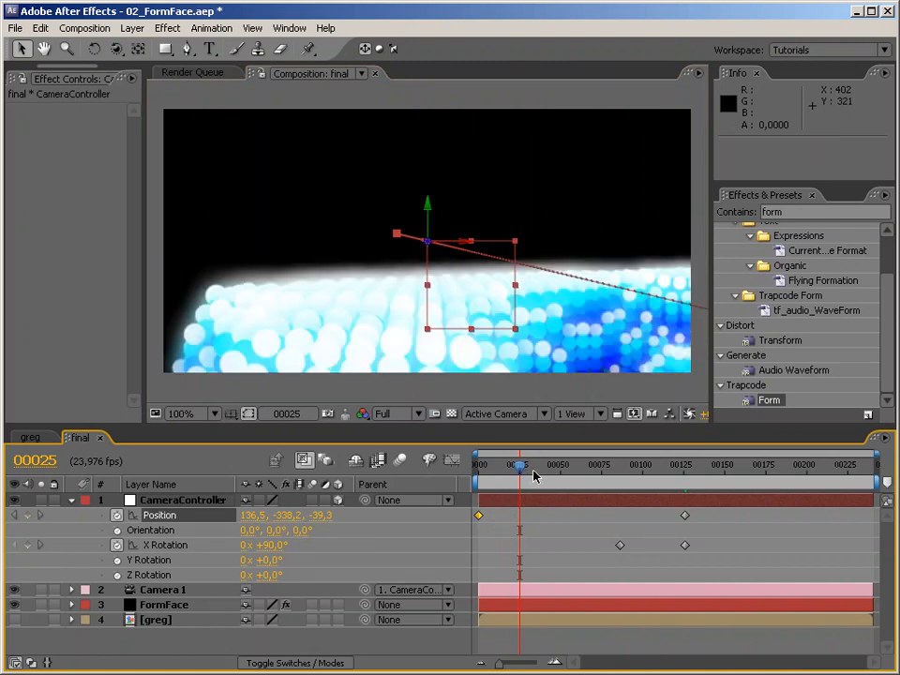
Step: Examine the camera move over the particle face from frame 34 until past frame 143
left_click(534, 474)
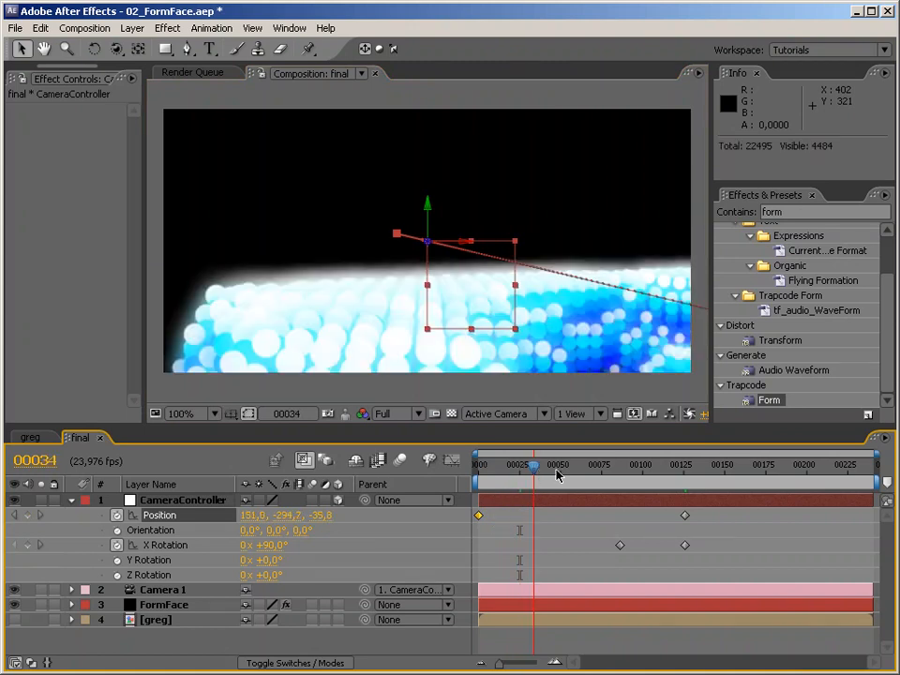
left_click(565, 475)
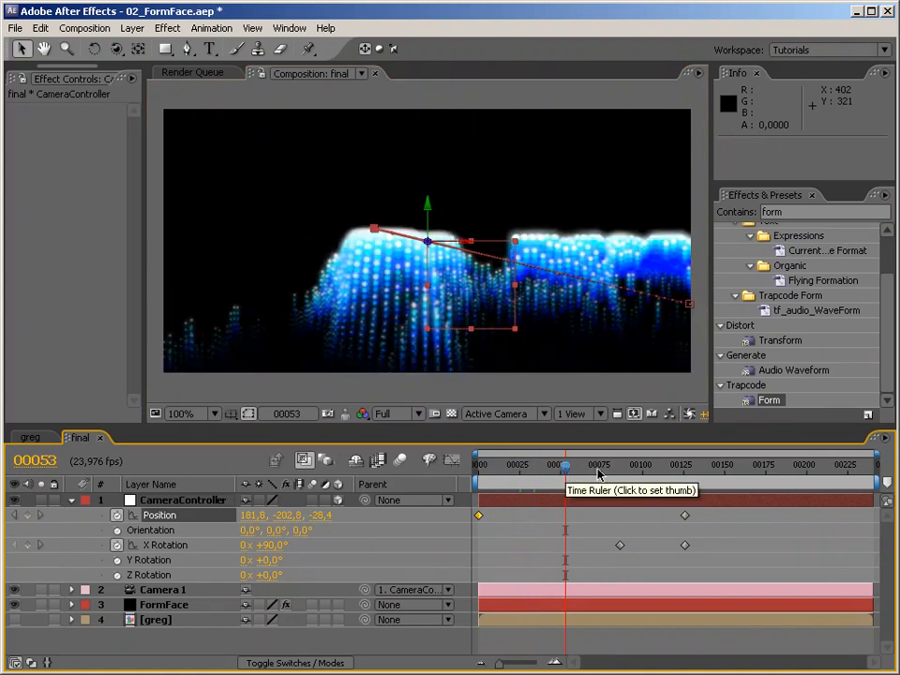
left_click(599, 473)
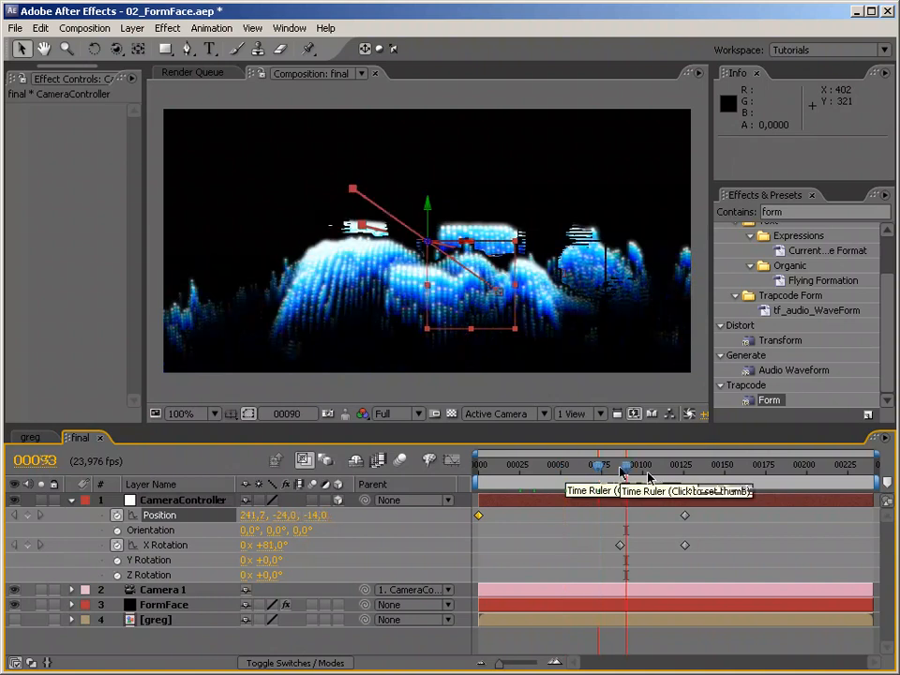
left_click(646, 473)
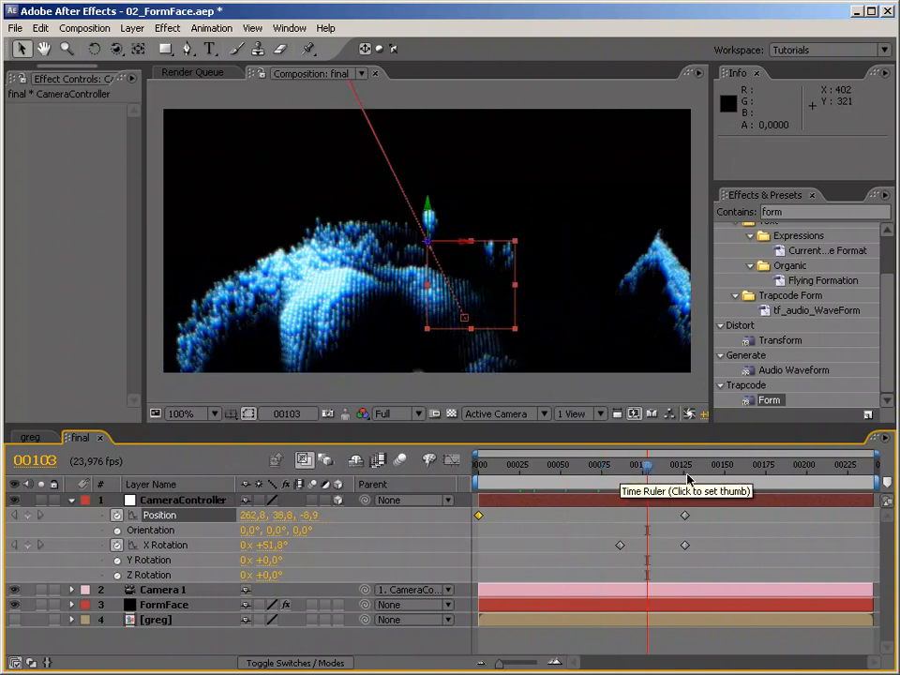
left_click(687, 474)
left_click(714, 474)
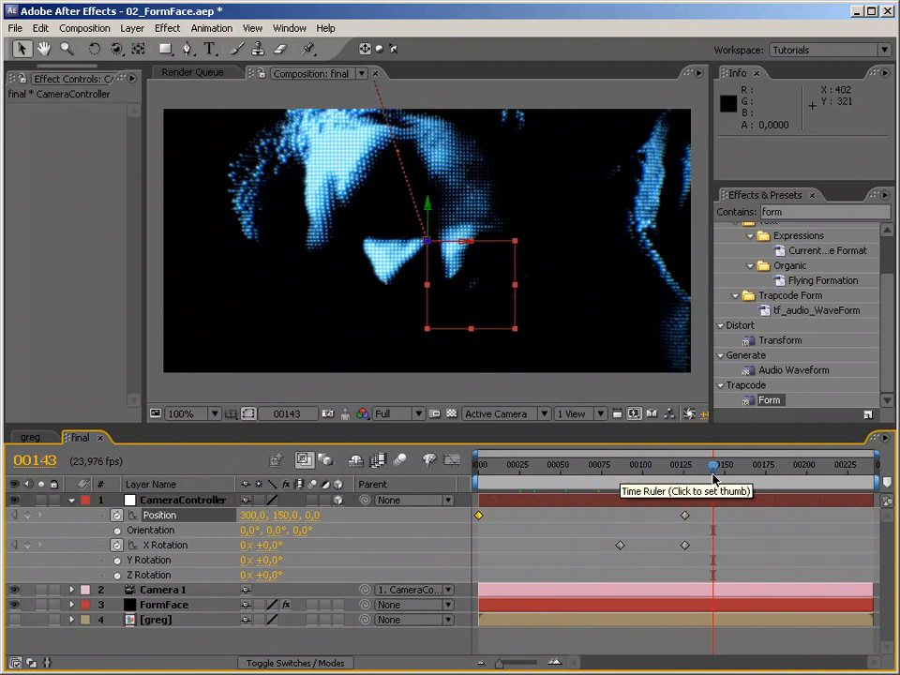
left_click(738, 476)
left_click(753, 476)
Step: Move CameraController's 90° X Rotation keyframe to frame 52 so the camera tilt starts earlier
left_click(601, 476)
left_click(563, 476)
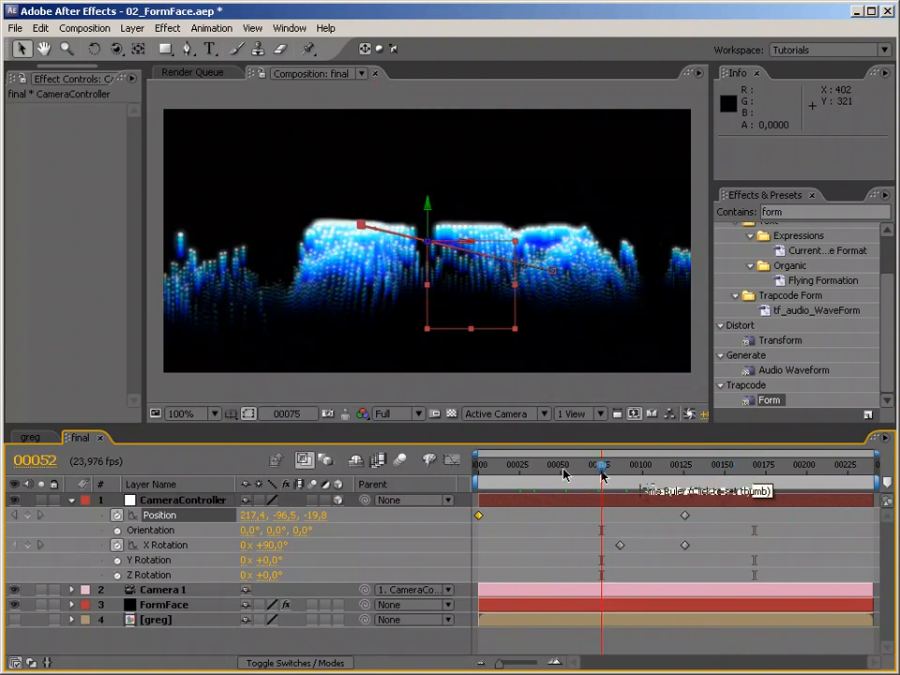
left_click_drag(620, 547, 566, 557)
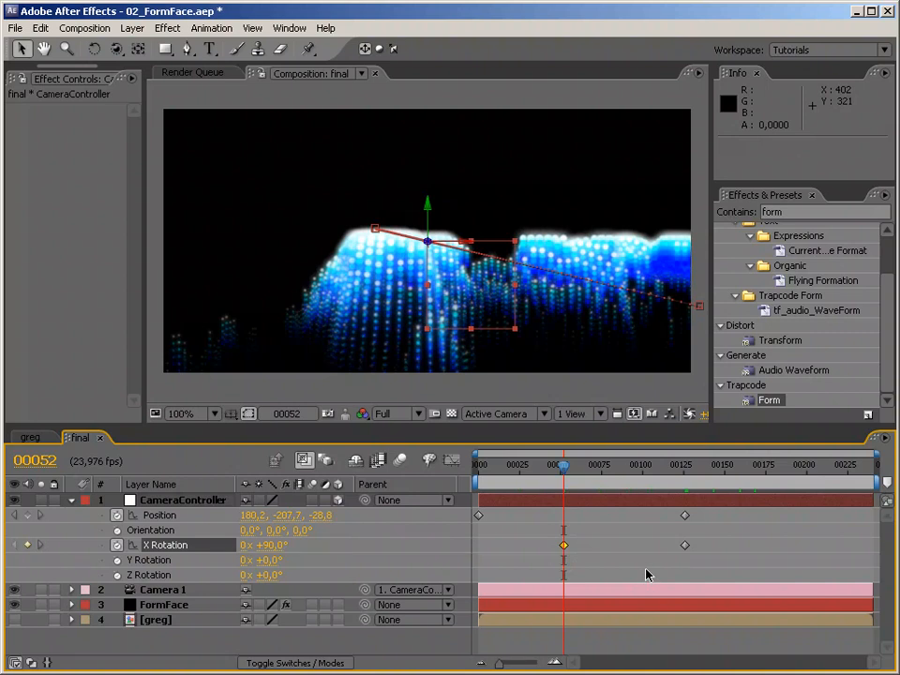
Step: Set Displace to 150 in the Fractal Field settings of FormFace's Form effect
left_click(71, 499)
left_click(144, 536)
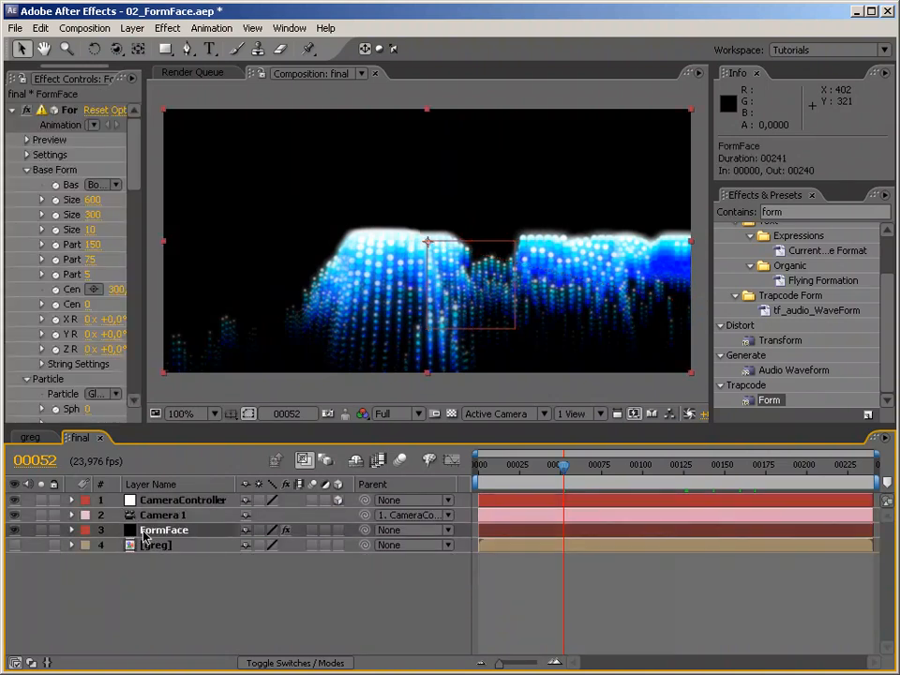
left_click_drag(144, 363, 385, 362)
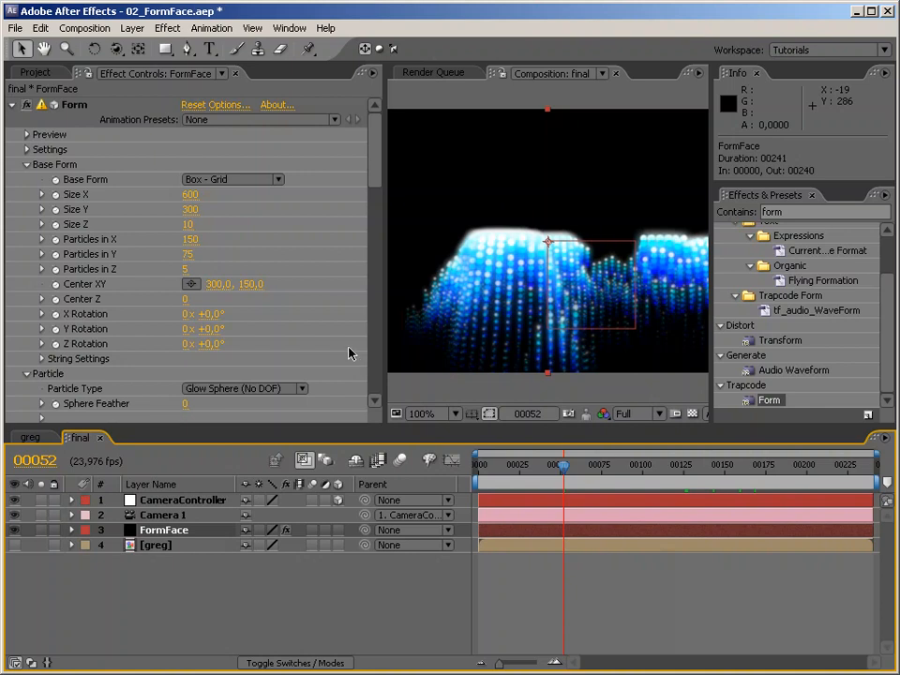
left_click_drag(367, 147, 339, 281)
scroll(336, 309, "down", 5)
scroll(334, 309, "up", 2)
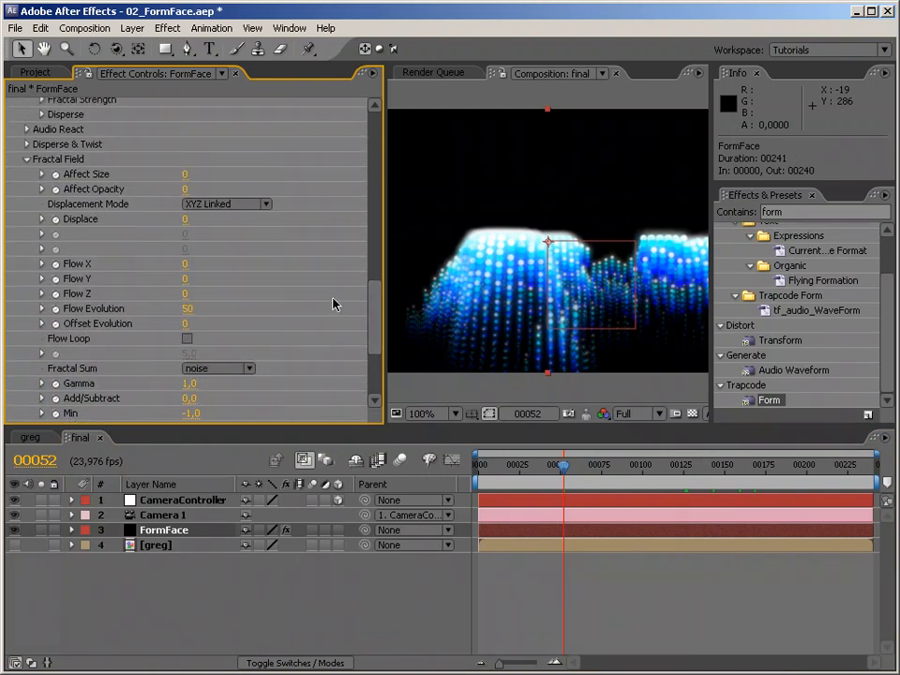
left_click_drag(186, 219, 263, 204)
left_click(189, 219)
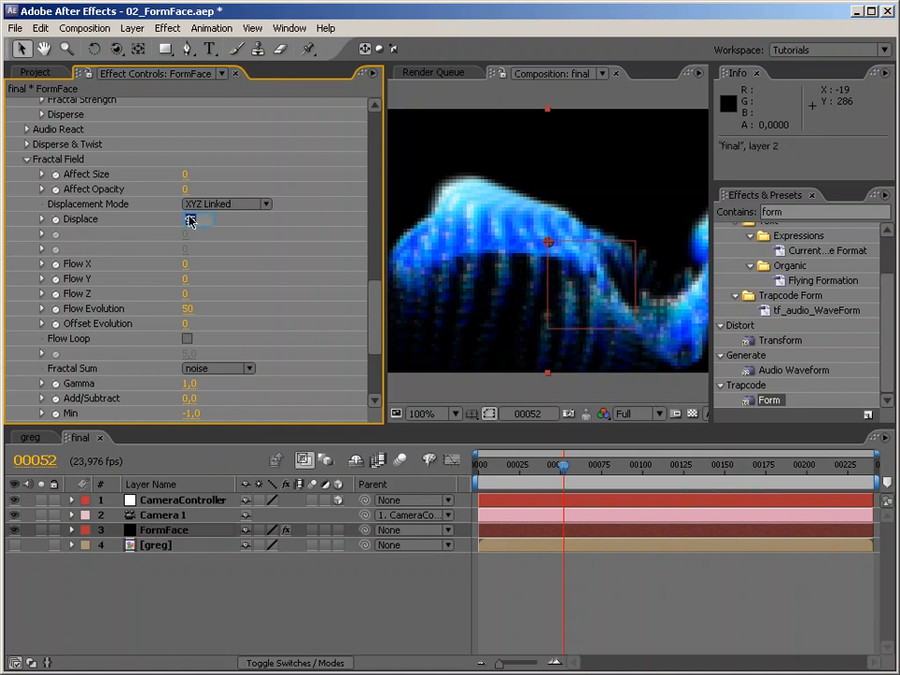
type("150")
key("Return")
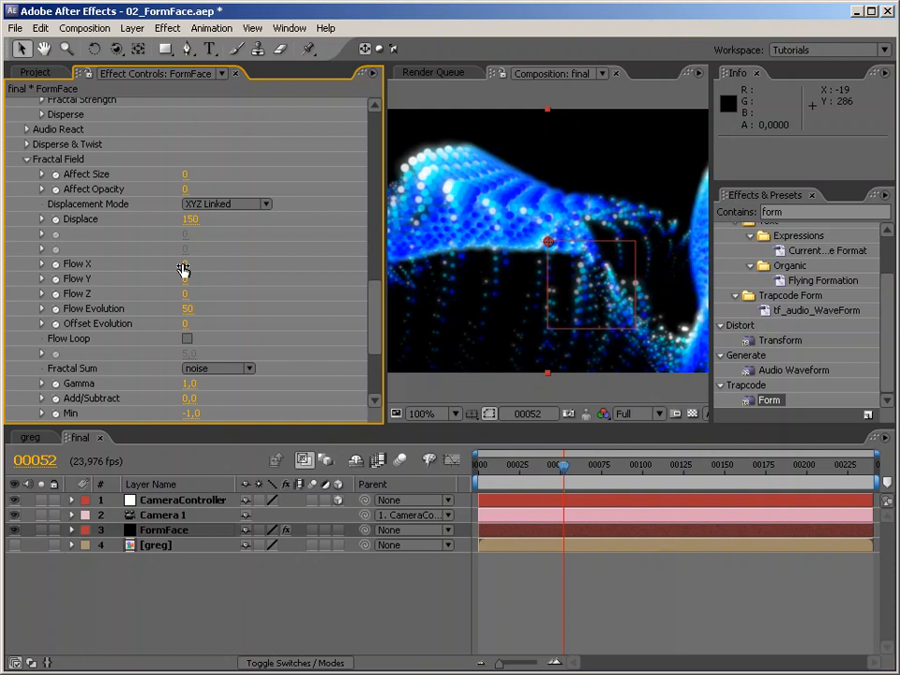
Step: Set the Form effect's Fractal Field to a Flow Y of 100 and a Displace of 100
left_click_drag(375, 317, 367, 116)
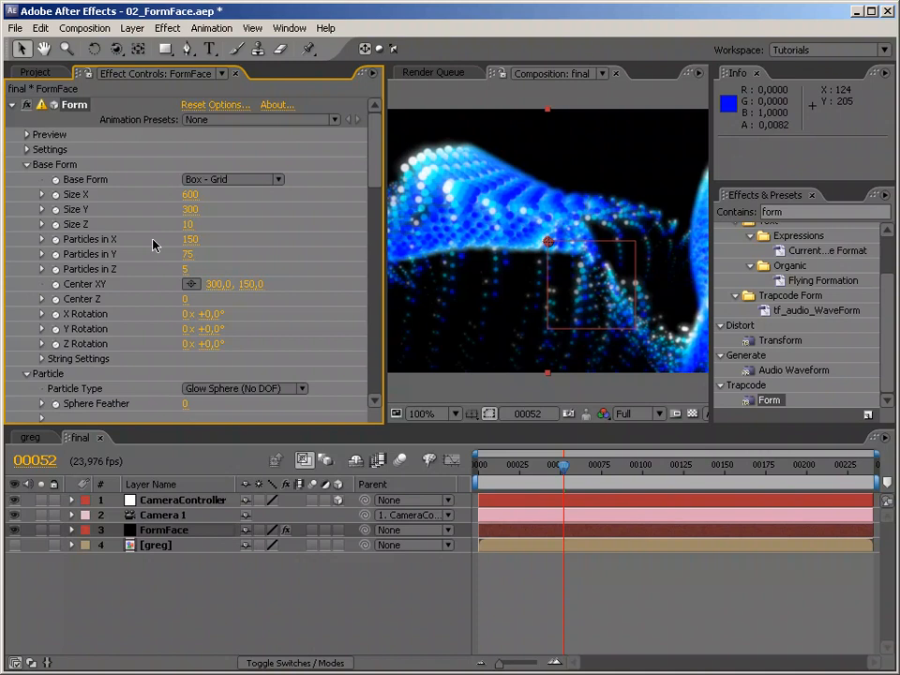
left_click_drag(374, 179, 377, 355)
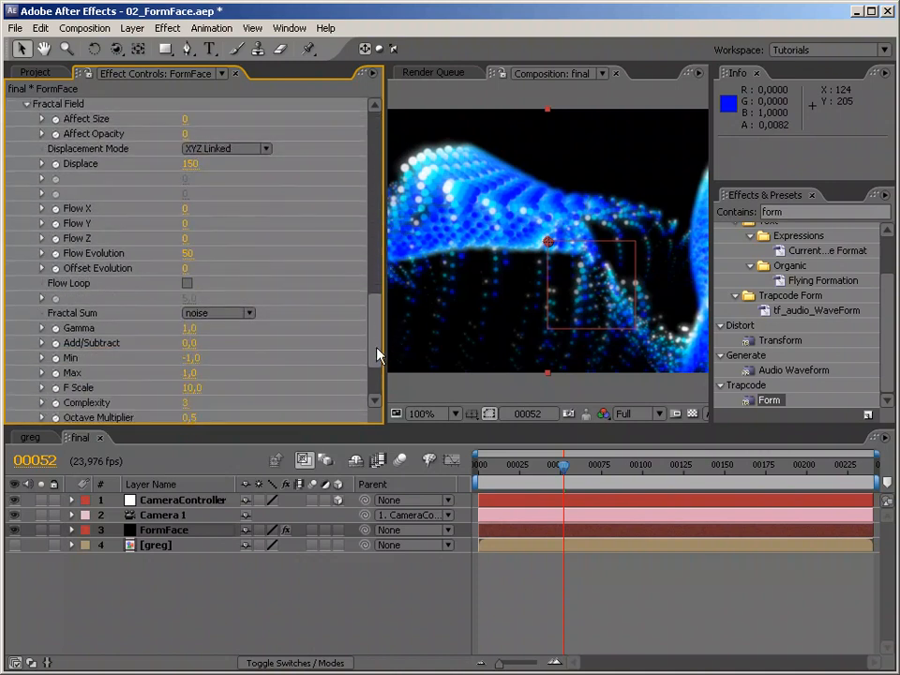
left_click(185, 224)
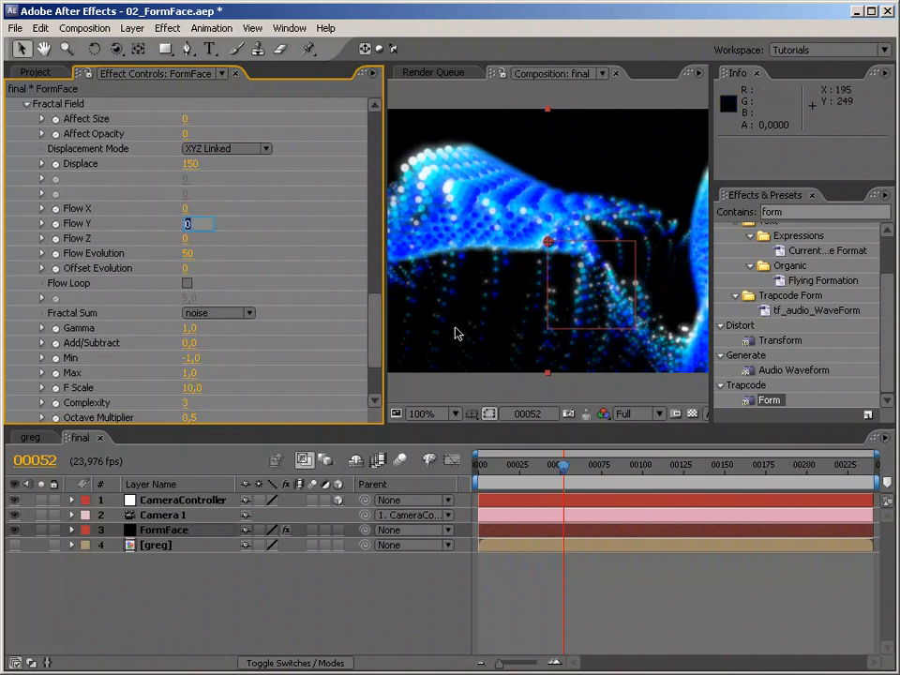
type("100")
key("Return")
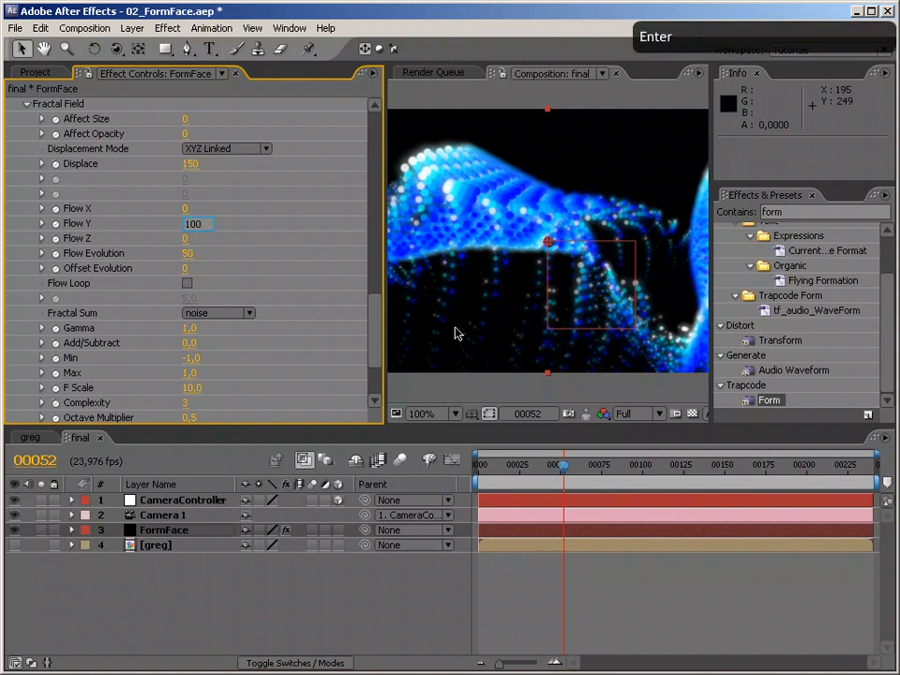
left_click(193, 164)
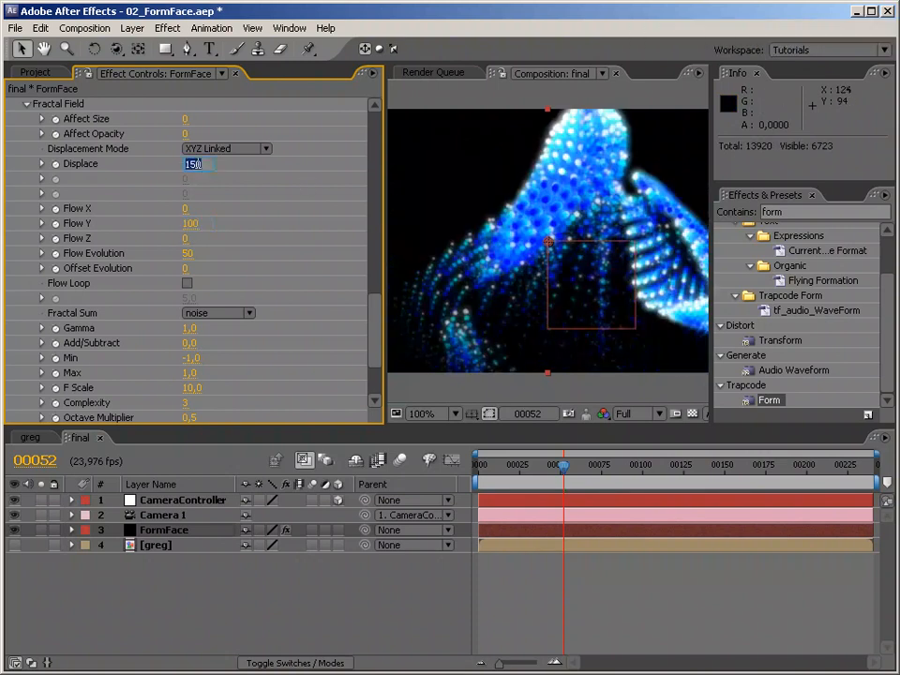
type("100")
key("Return")
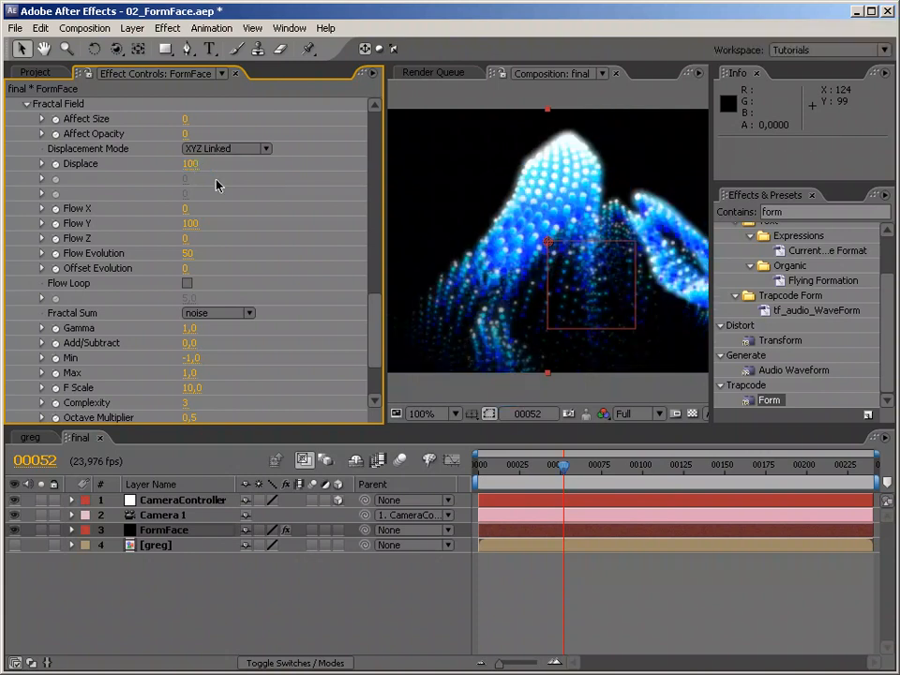
Step: Start keyframing the Fractal Field Displace of FormFace's Form effect at frame 135 with a value of 0
left_click(197, 502)
key("u")
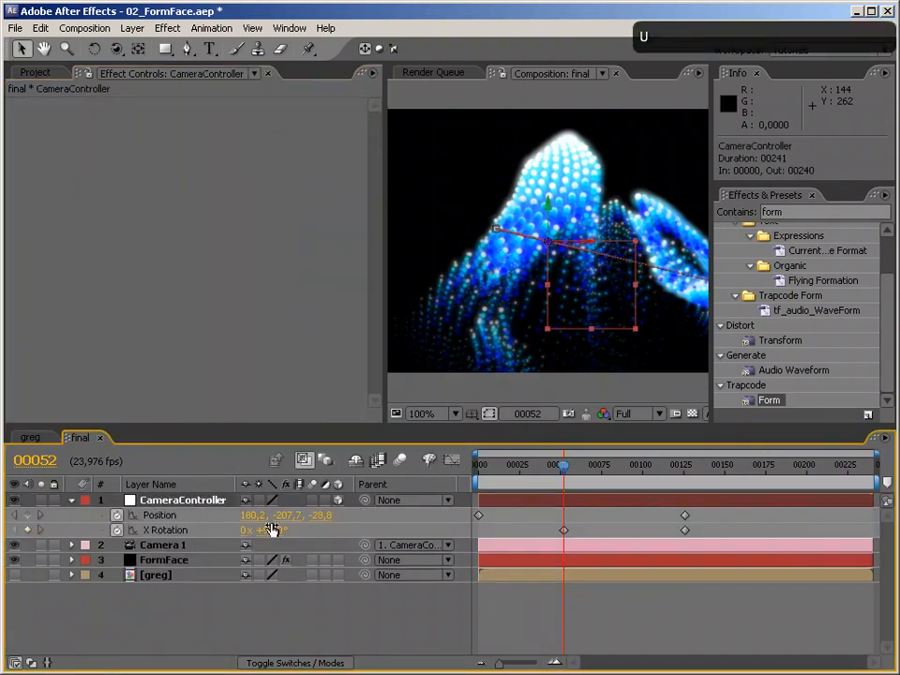
left_click(700, 473)
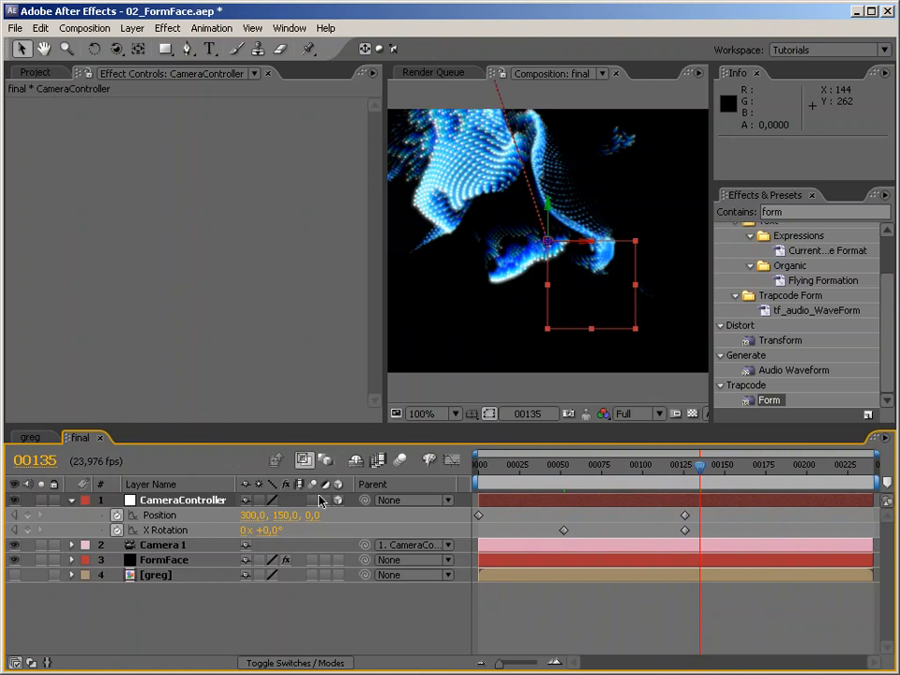
left_click(176, 561)
left_click_drag(376, 169, 369, 349)
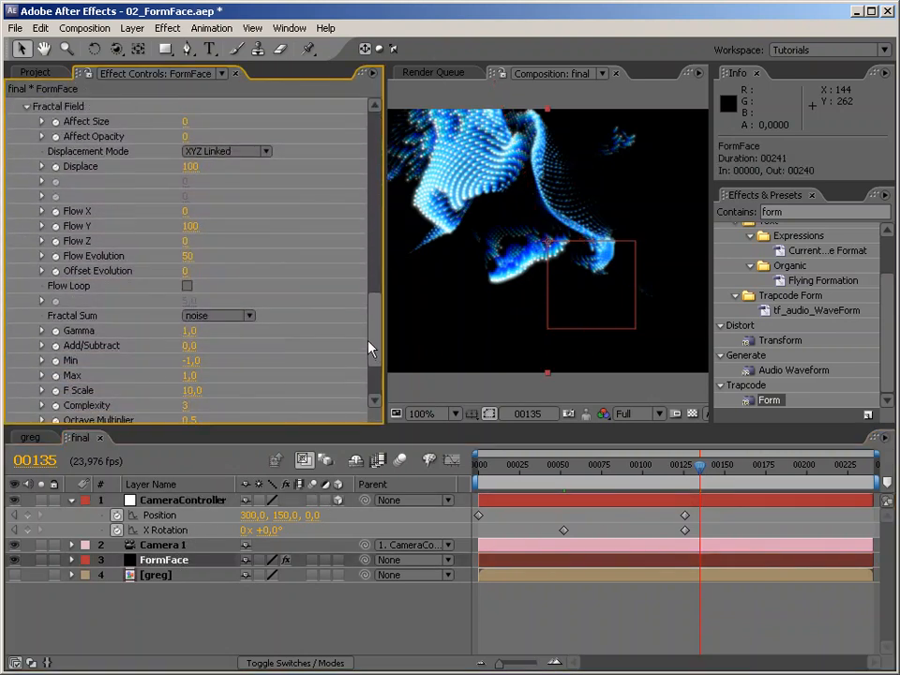
scroll(368, 348, "up", 1)
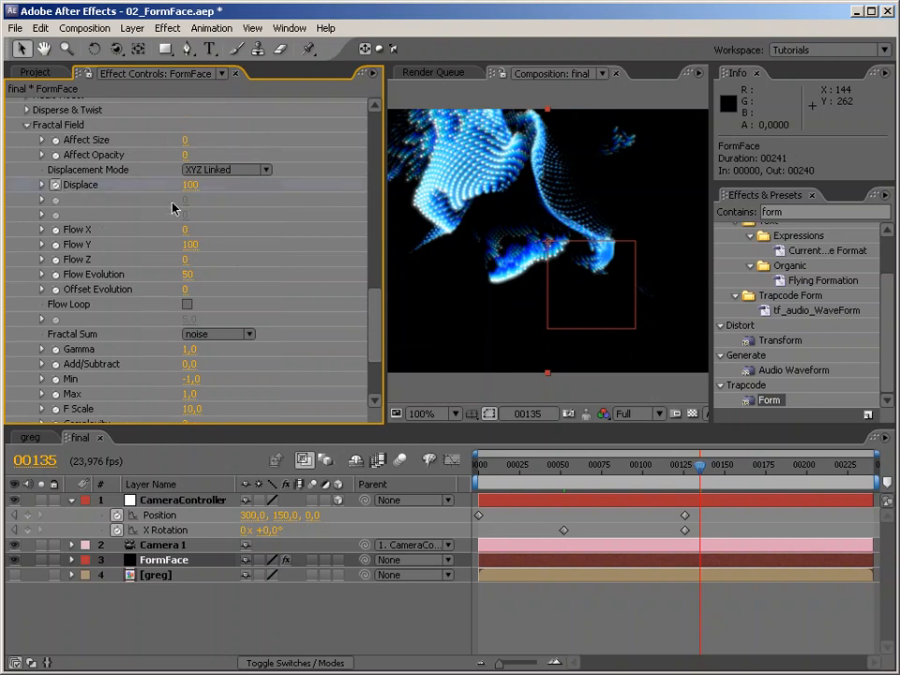
left_click(190, 186)
type("0")
key("Return")
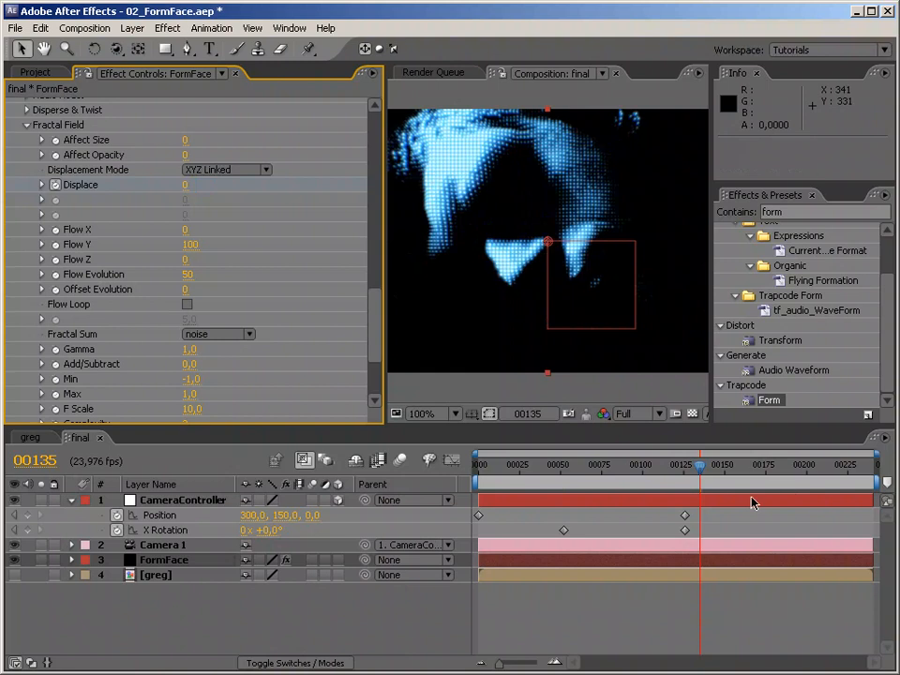
Step: Add a Fractal Field Displace keyframe of 100 at frame 86 on FormFace
left_click(614, 469)
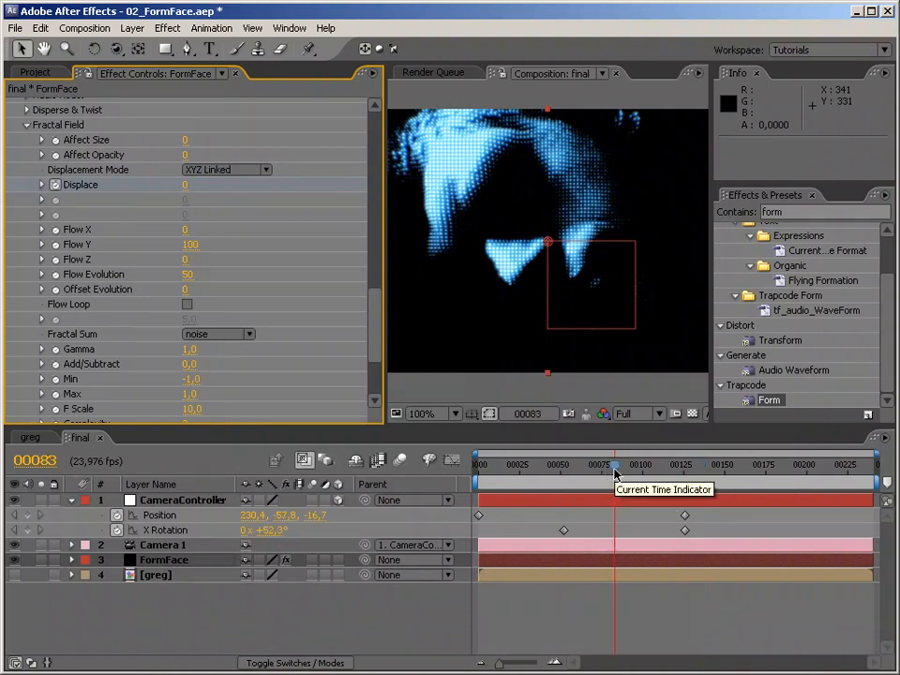
left_click(631, 473)
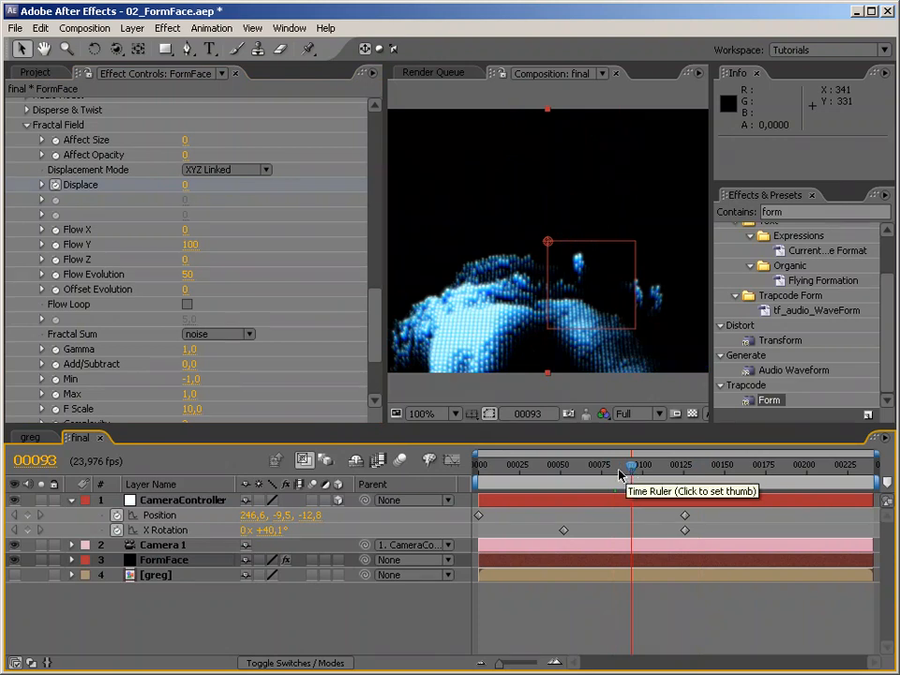
left_click(619, 466)
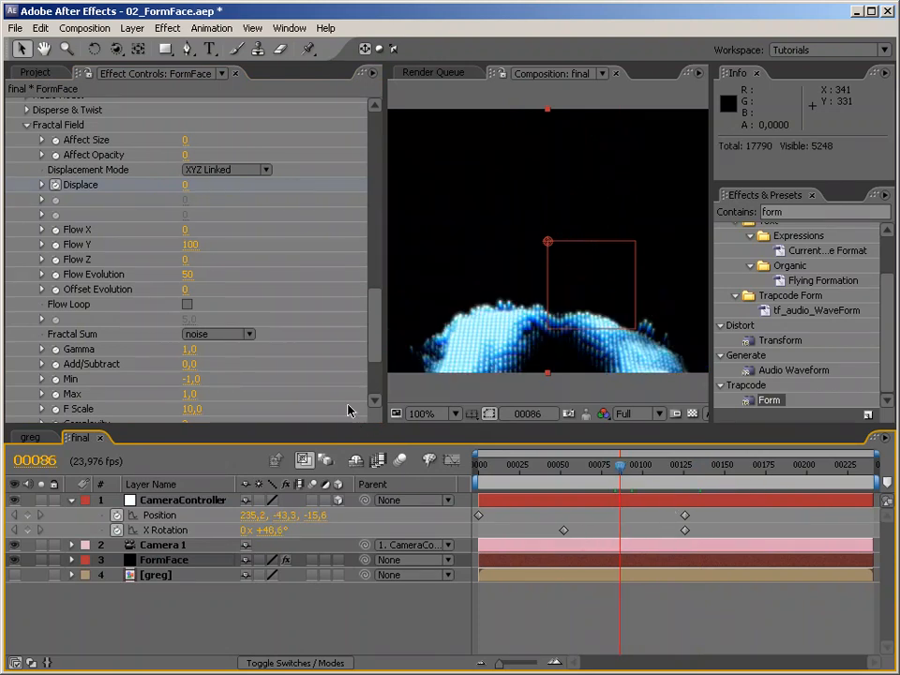
left_click(186, 184)
type("100")
key("Return")
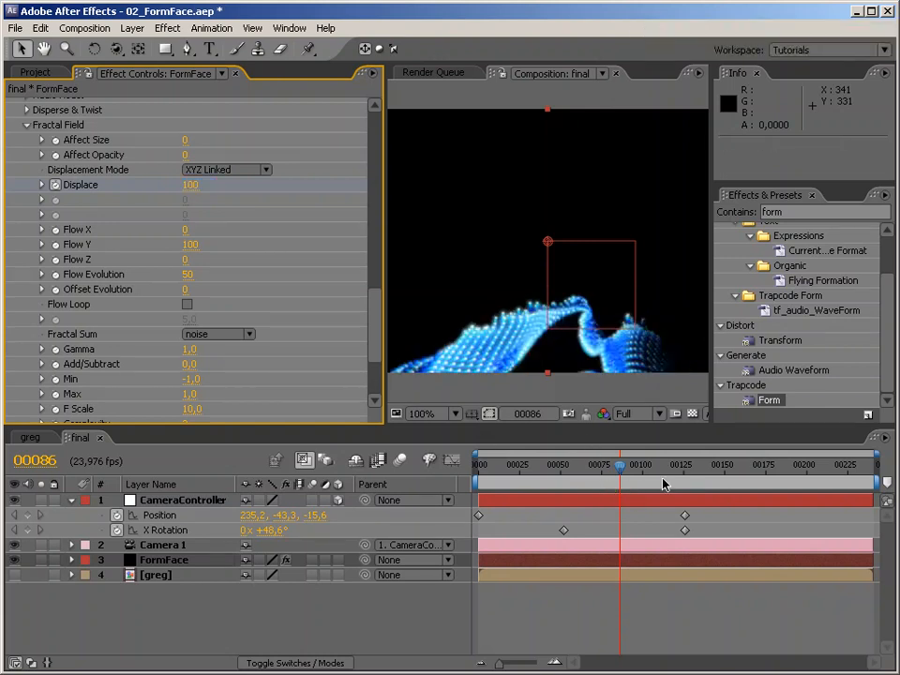
Step: Enlarge the composition view and play a RAM preview of the distorted face animation from frame 0
left_click_drag(385, 328, 165, 332)
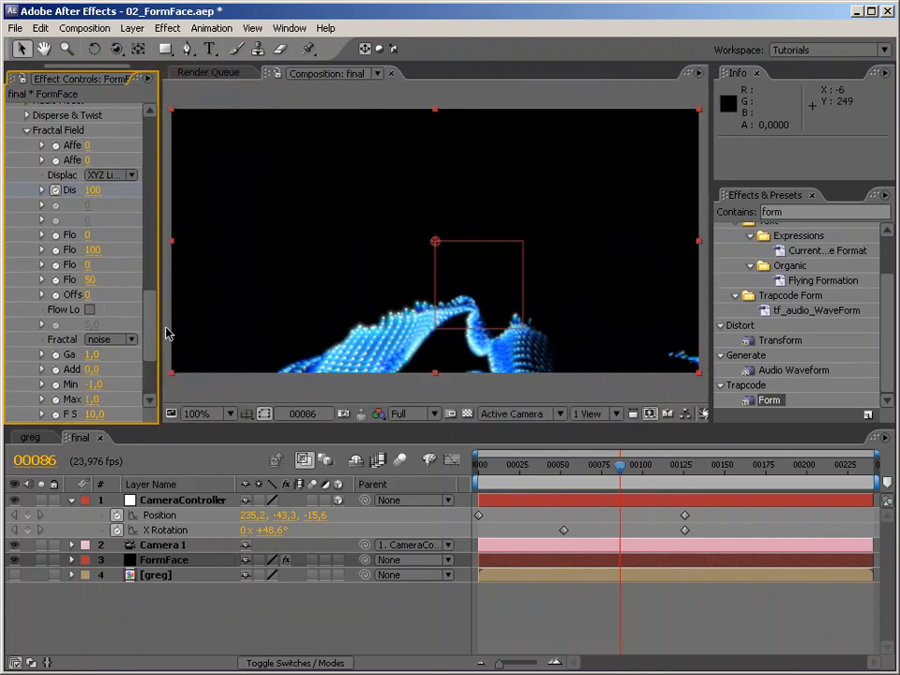
key("Home")
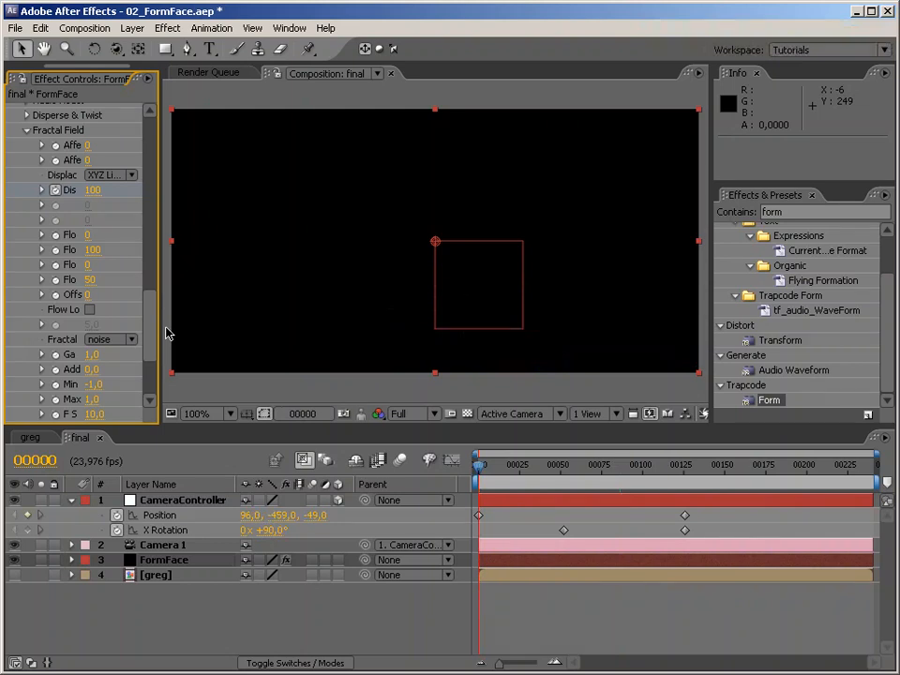
key("KP_0")
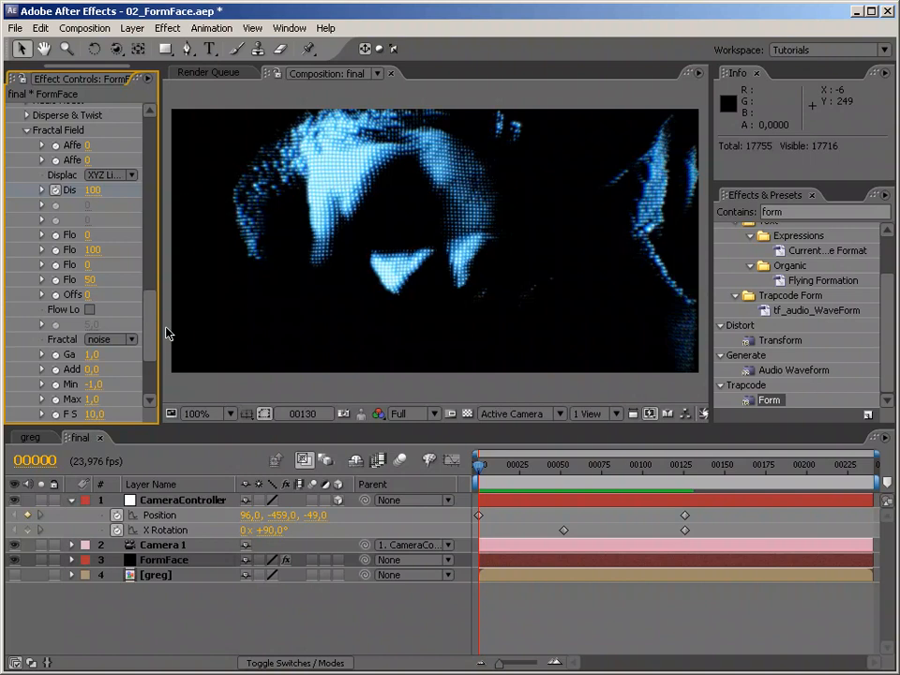
key("KP_0")
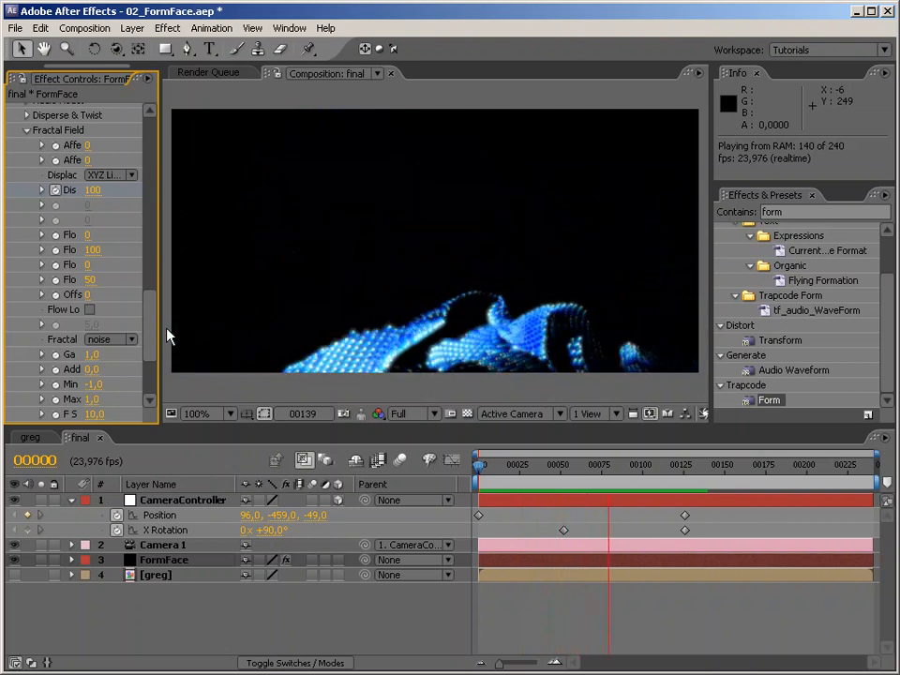
key("KP_0")
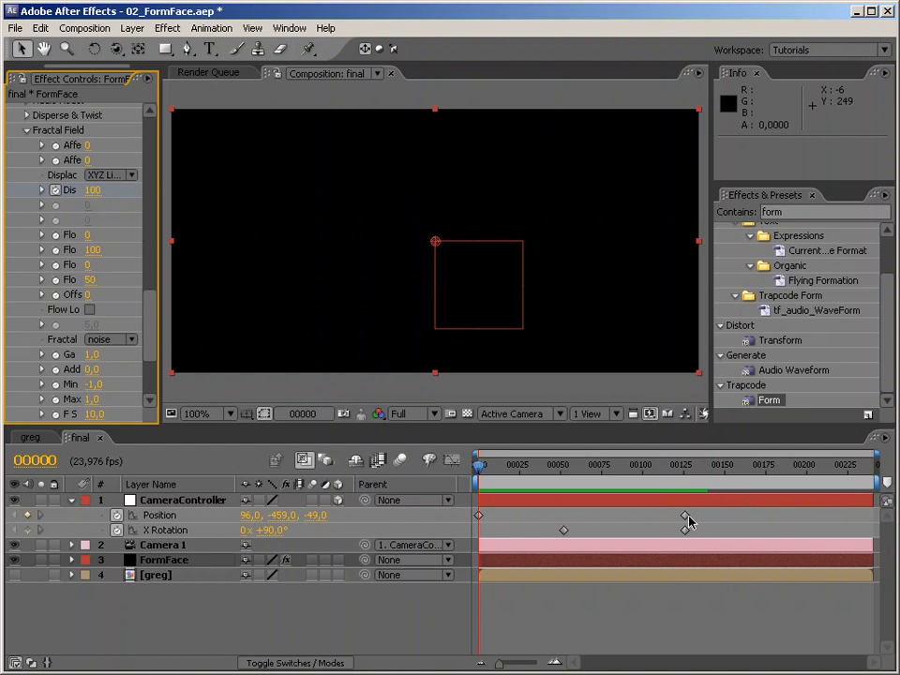
Step: Move CameraController's last X Rotation keyframe to frame 104 and apply Easy Ease to both rotation keyframes and the final Position keyframe
left_click_drag(684, 531, 656, 533)
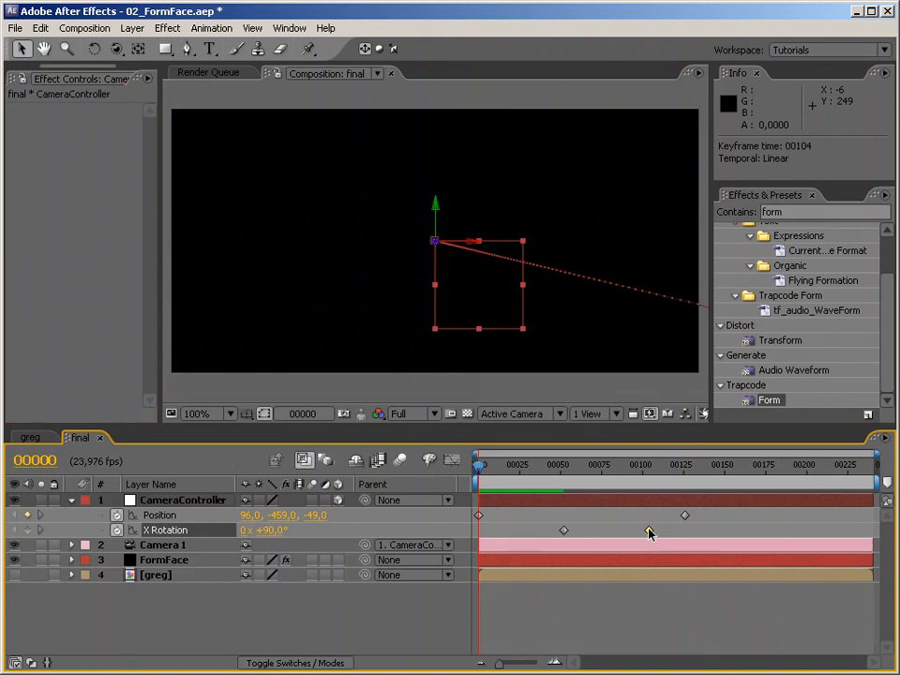
left_click_drag(548, 512, 717, 554)
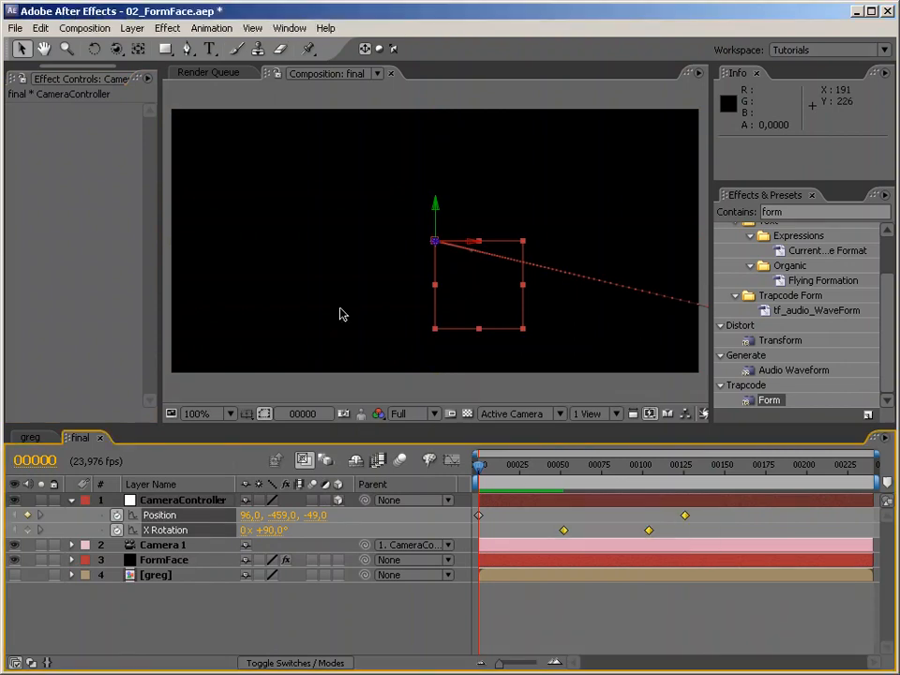
left_click(211, 28)
mouse_move(296, 174)
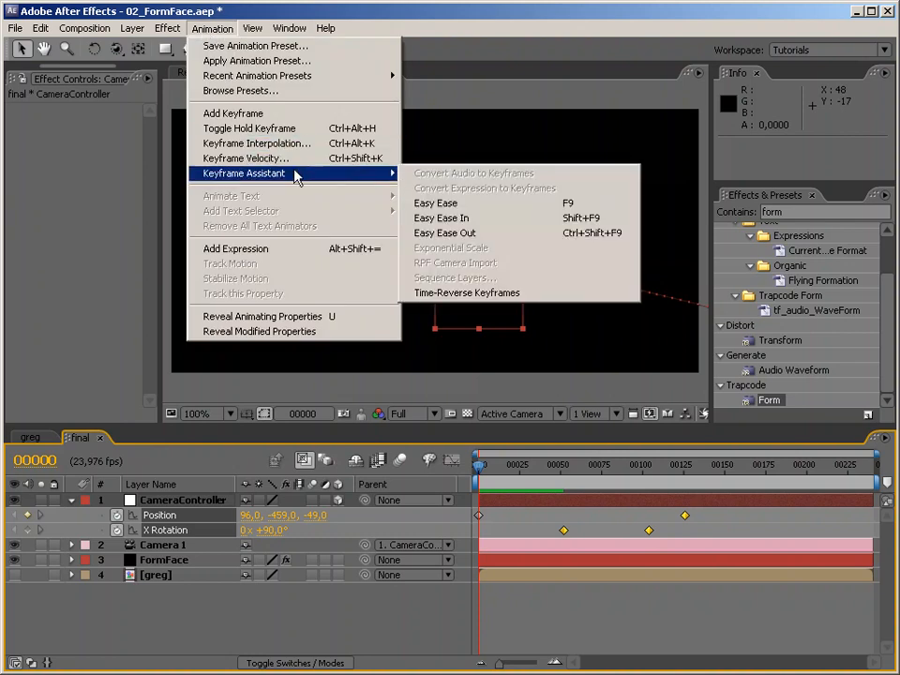
left_click(476, 207)
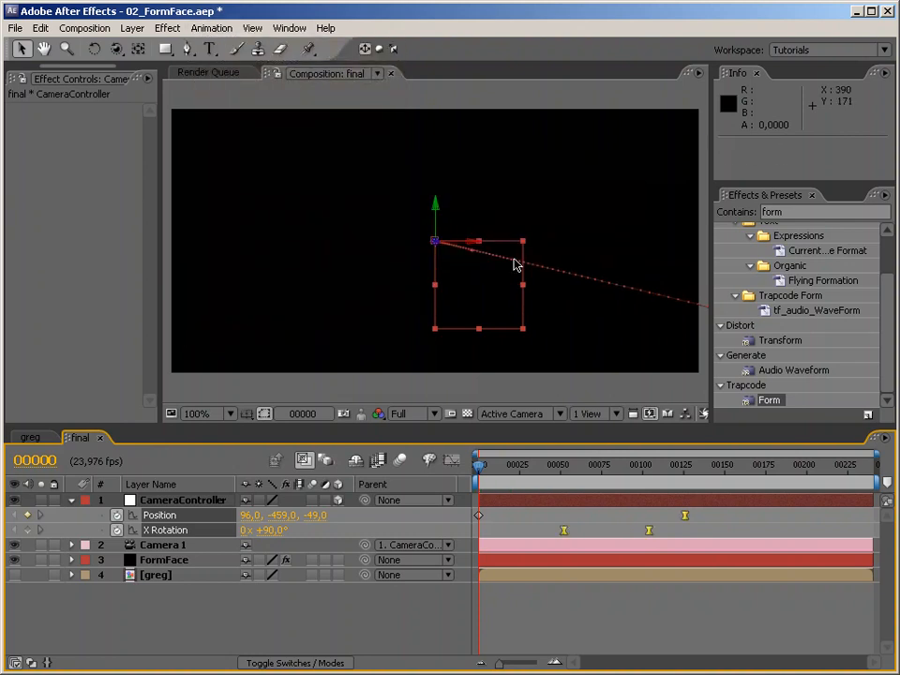
Step: Examine the eased camera move over the particle face from frame 50 to frame 132
left_click(560, 464)
left_click(580, 469)
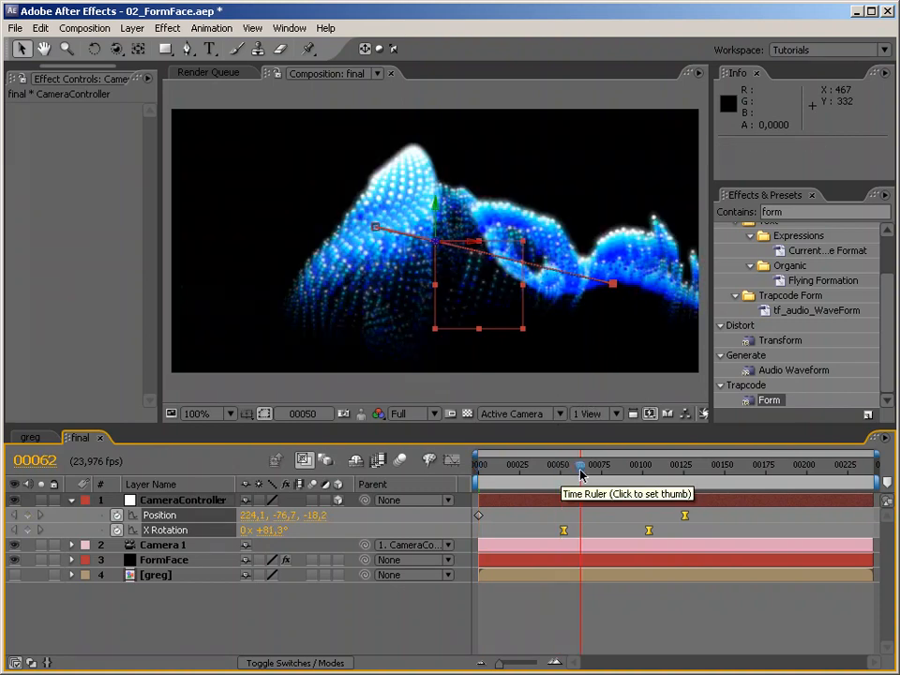
left_click(603, 469)
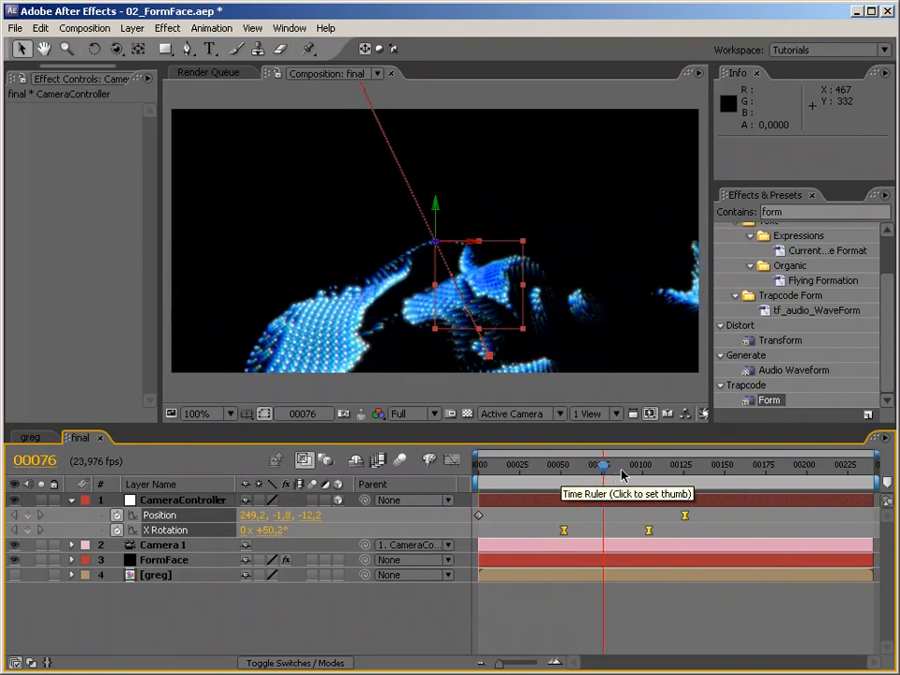
left_click(636, 469)
left_click(653, 468)
left_click(658, 468)
left_click(671, 473)
left_click(694, 474)
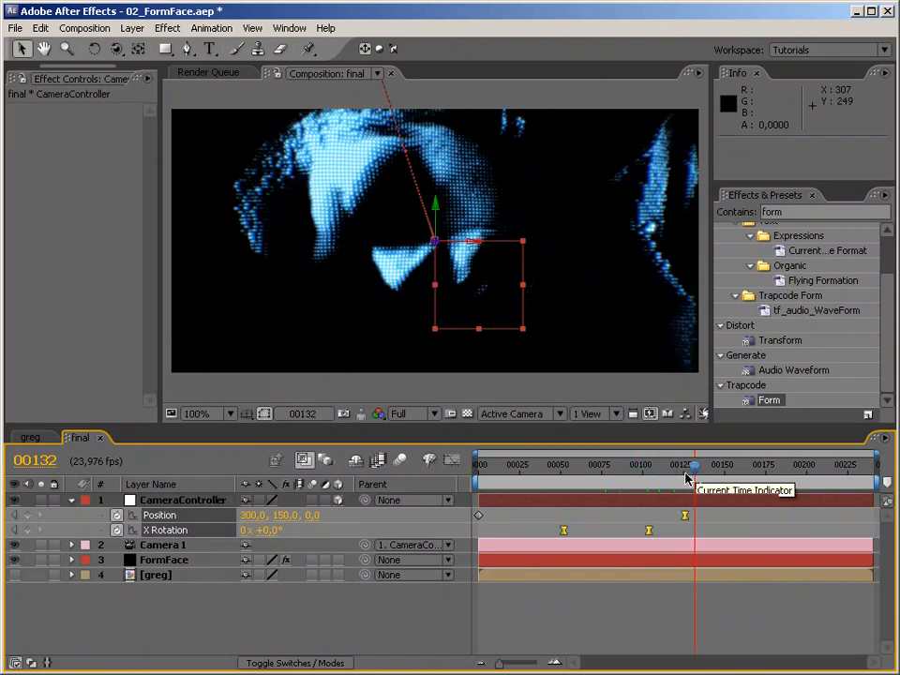
Step: Keyframe the Displacement Strength of FormFace's Form effect at -25 on frame 117 and at -115 on frame 61
left_click(188, 560)
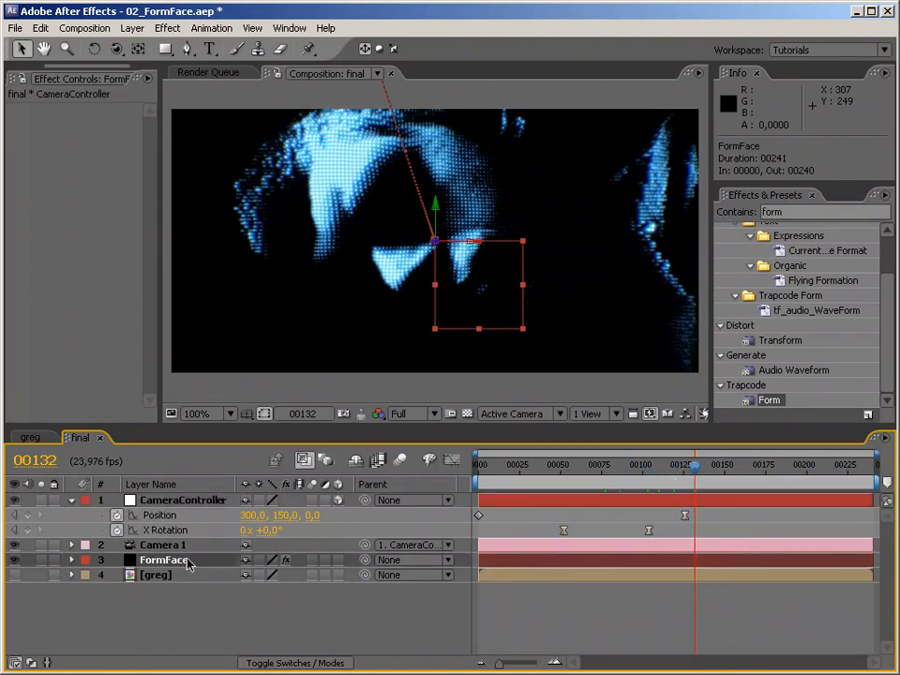
left_click_drag(159, 315, 347, 244)
left_click_drag(363, 180, 366, 297)
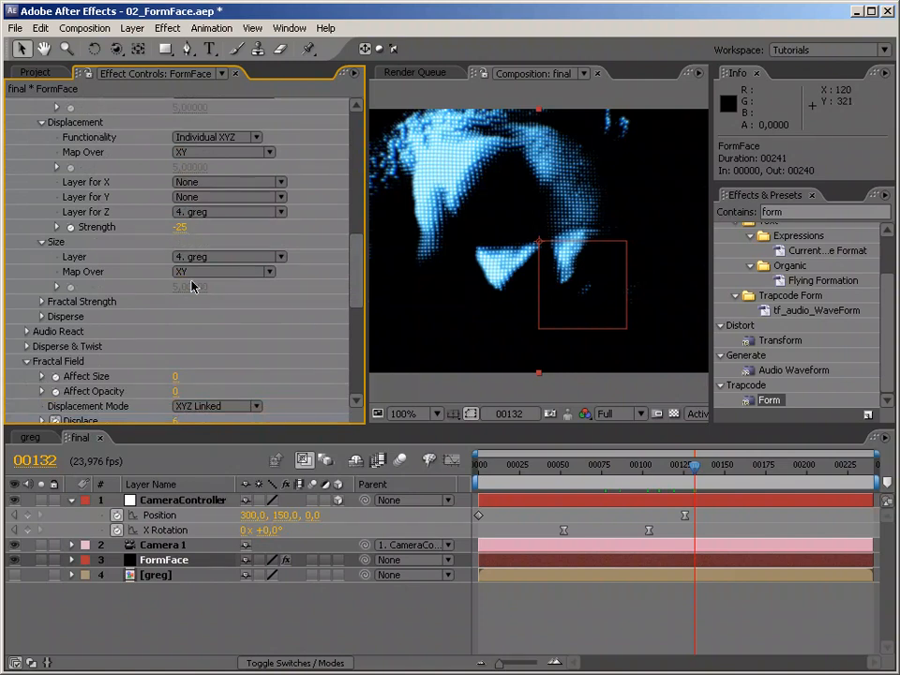
left_click(662, 473)
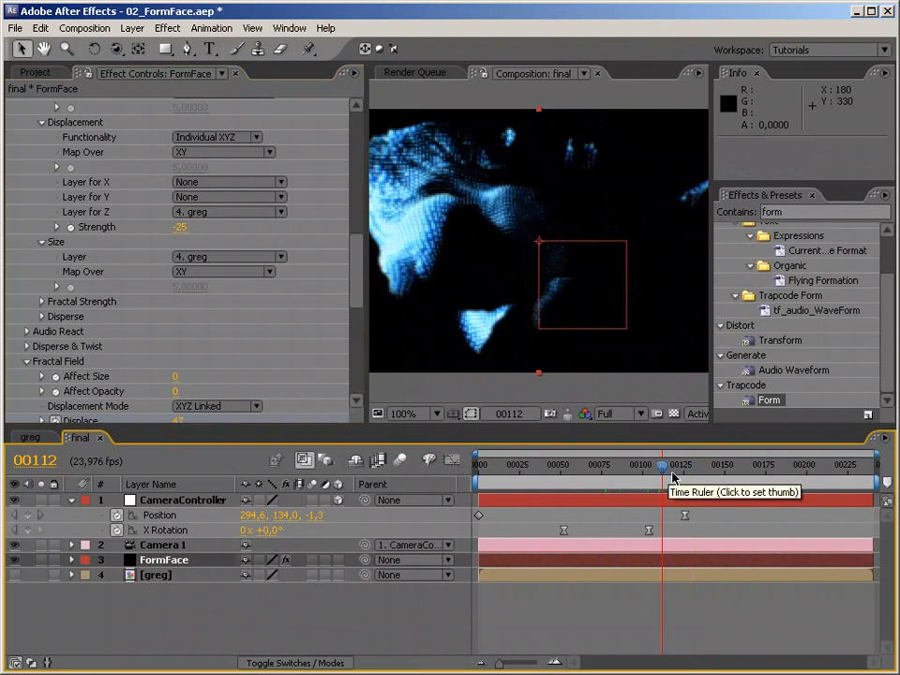
left_click_drag(672, 476, 670, 476)
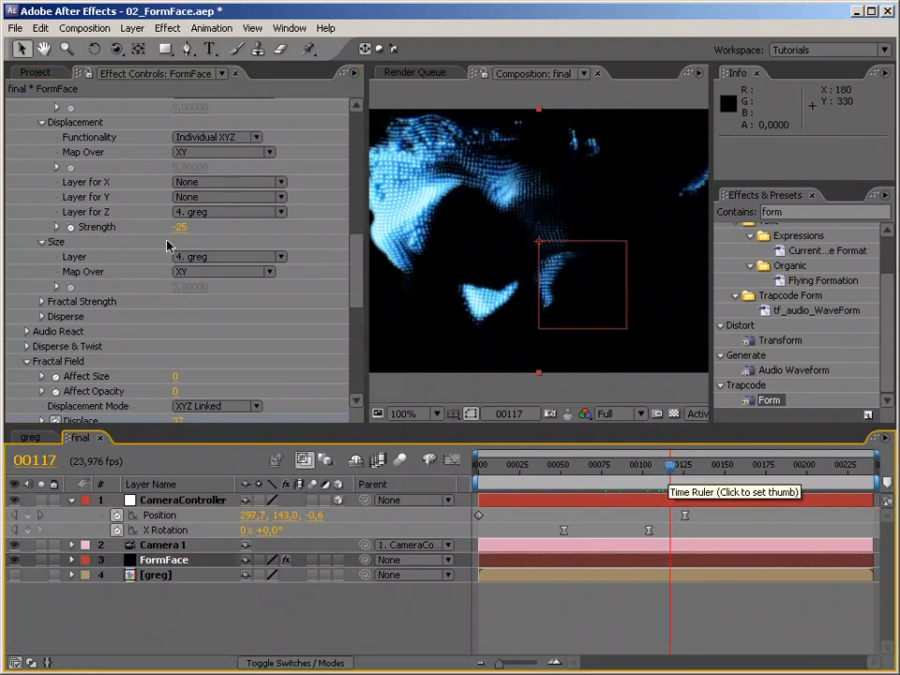
left_click(69, 228)
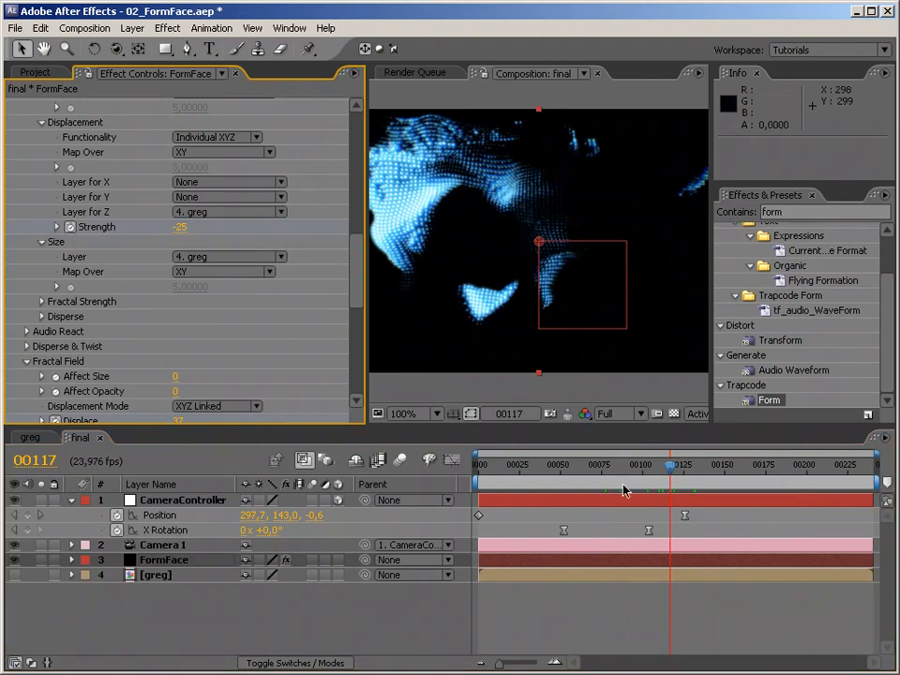
left_click(577, 476)
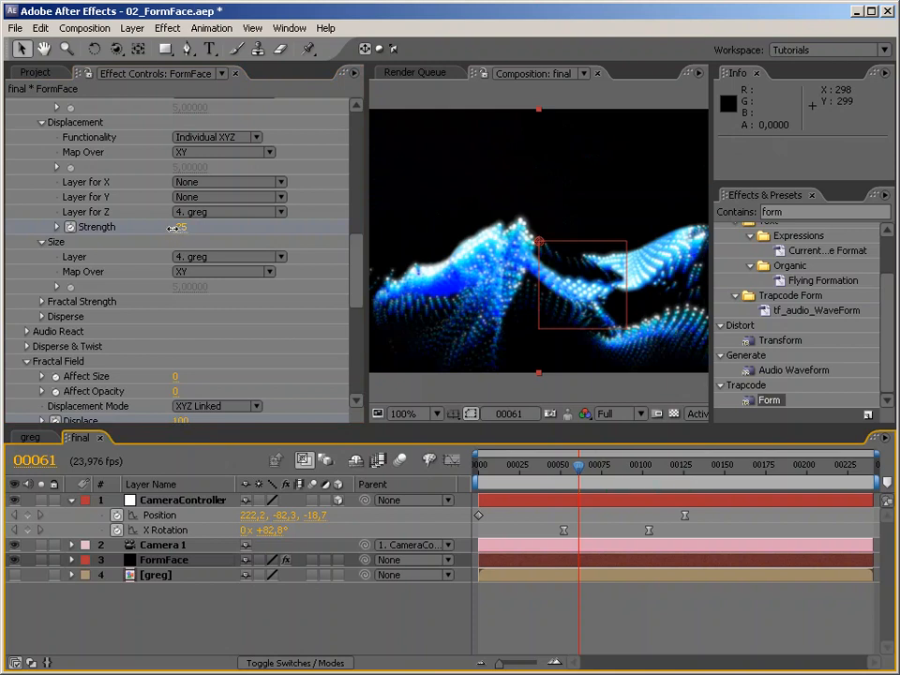
left_click_drag(170, 227, 96, 230)
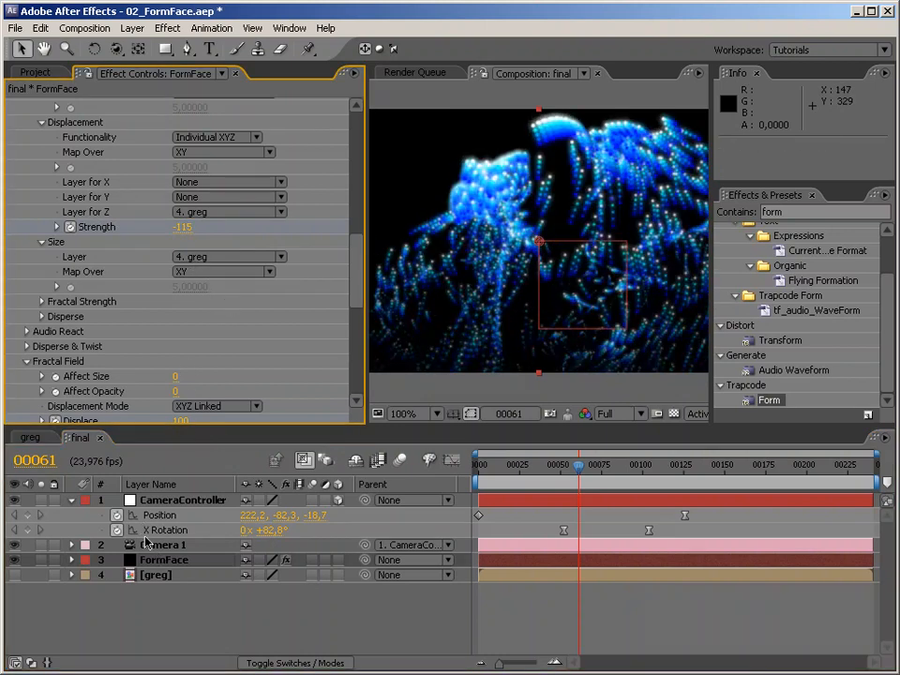
Step: Apply Easy Ease to all Strength and Displace keyframes of FormFace's Form effect
left_click(160, 563)
key("u")
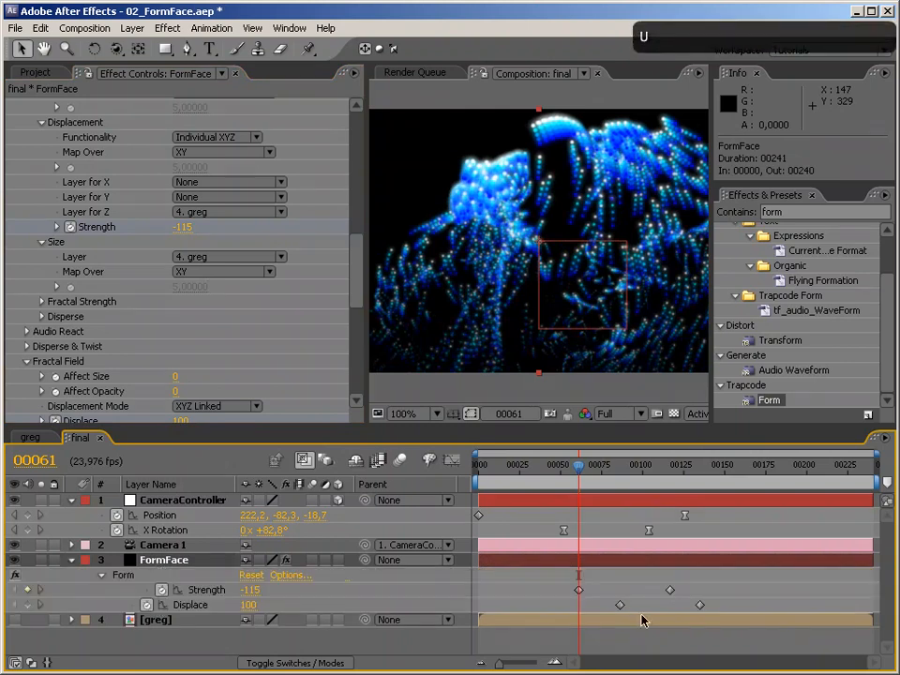
left_click_drag(550, 575, 747, 627)
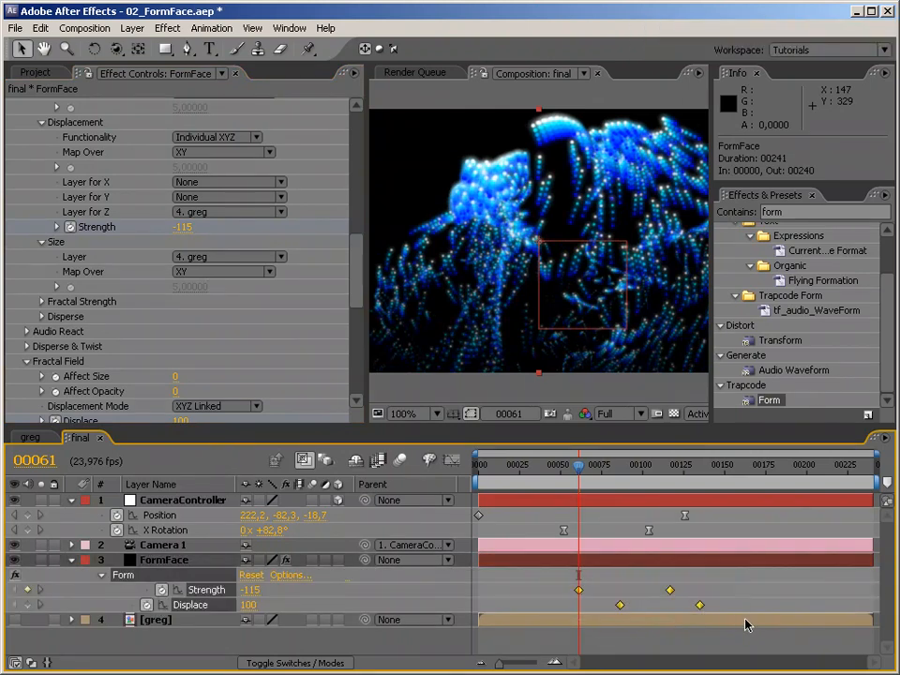
left_click(213, 29)
mouse_move(389, 172)
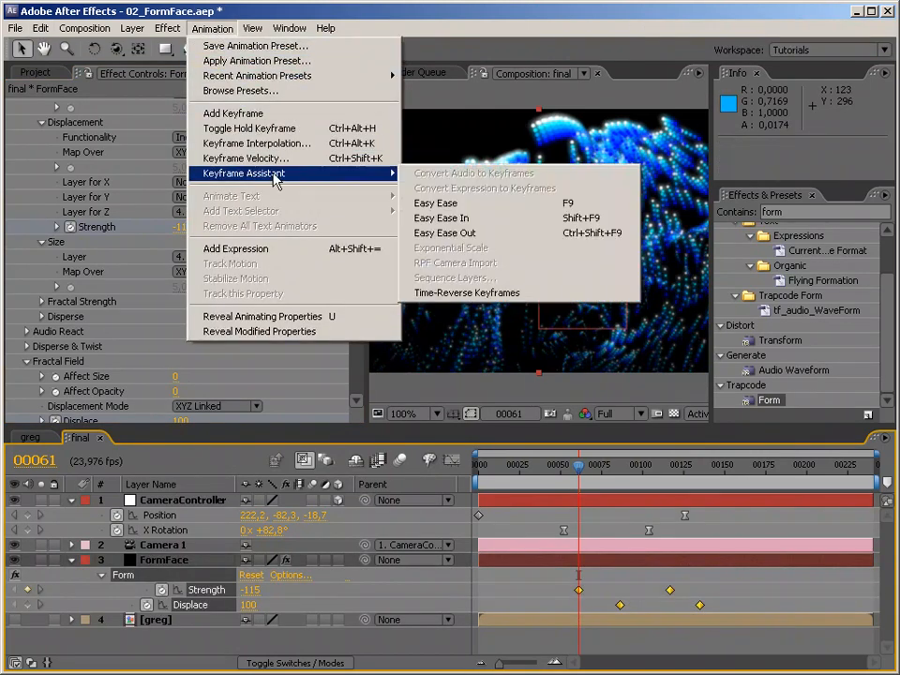
left_click(448, 203)
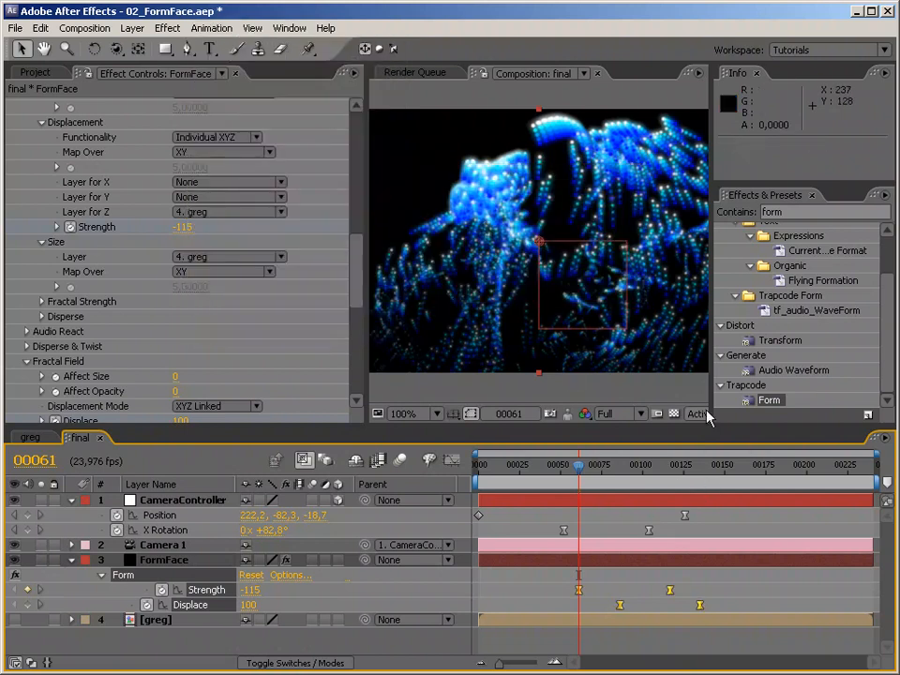
Step: Check the eased particle distortion settling into the face up to frame 158
left_click_drag(605, 484, 662, 478)
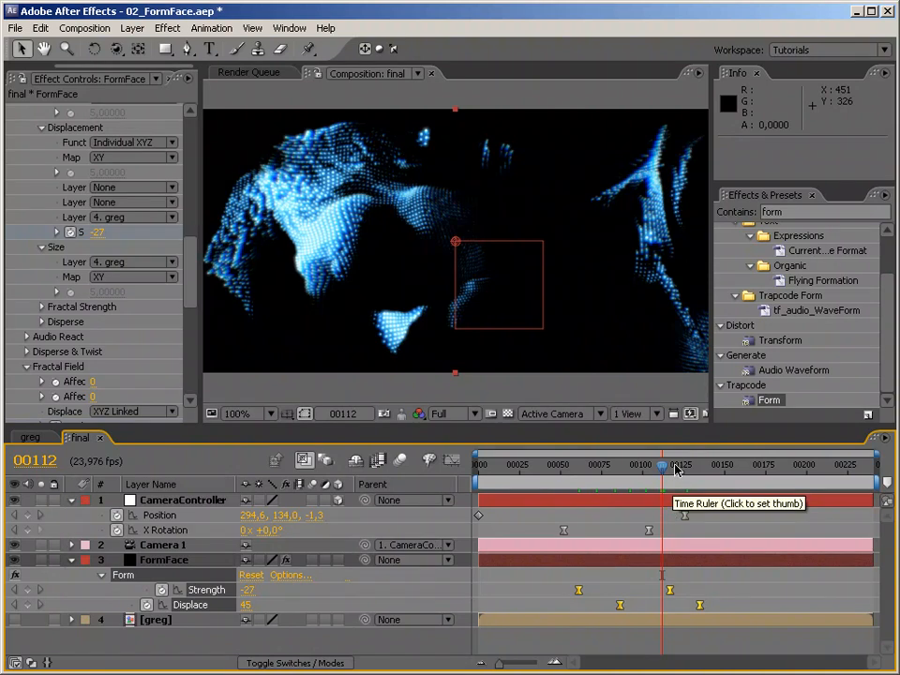
left_click_drag(678, 466, 715, 466)
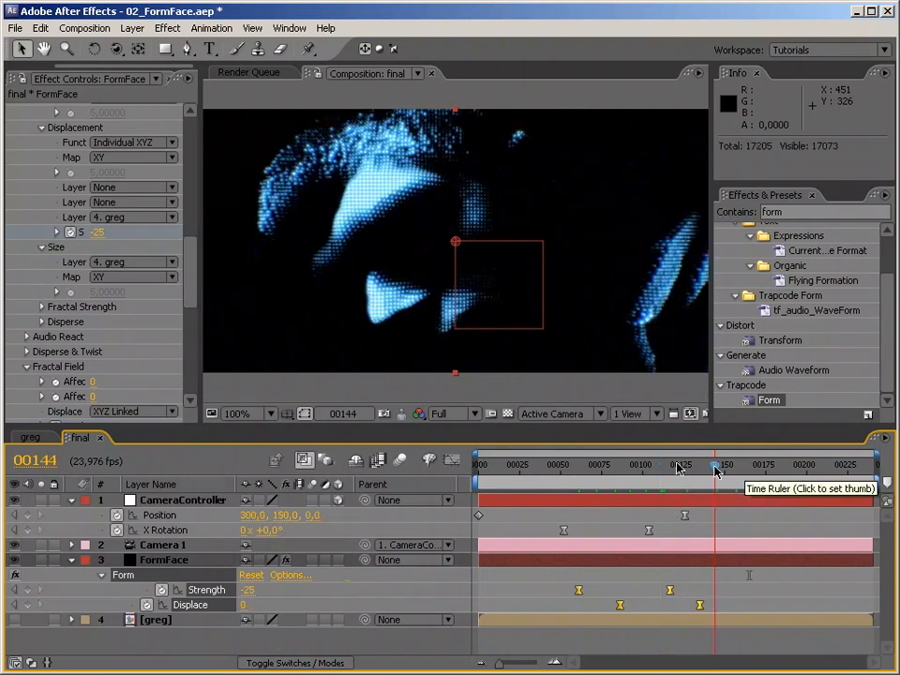
left_click(738, 469)
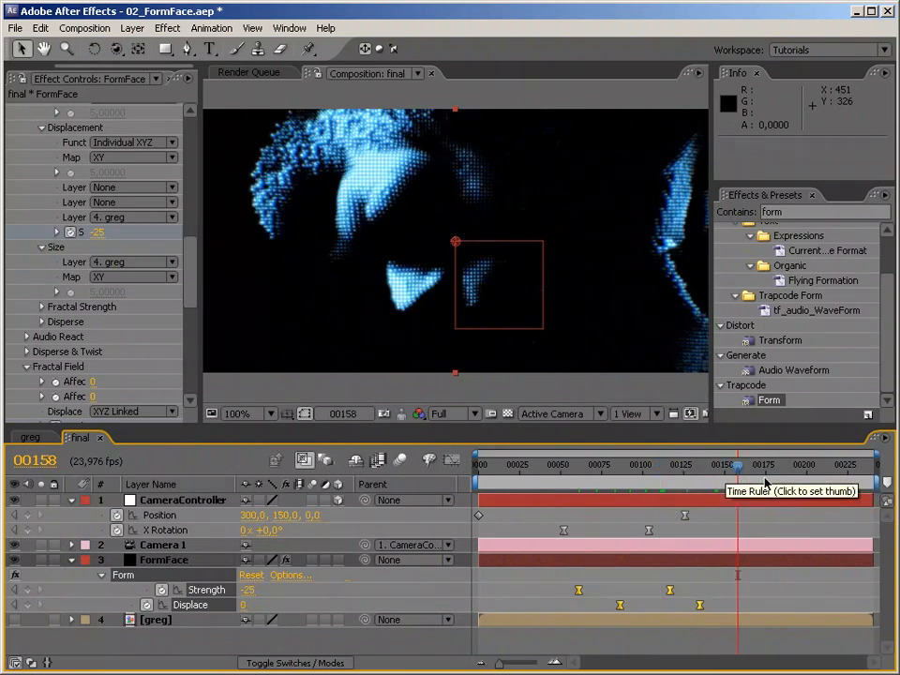
Step: Add a Position keyframe to CameraController at frame 184, holding its current position
left_click(771, 468)
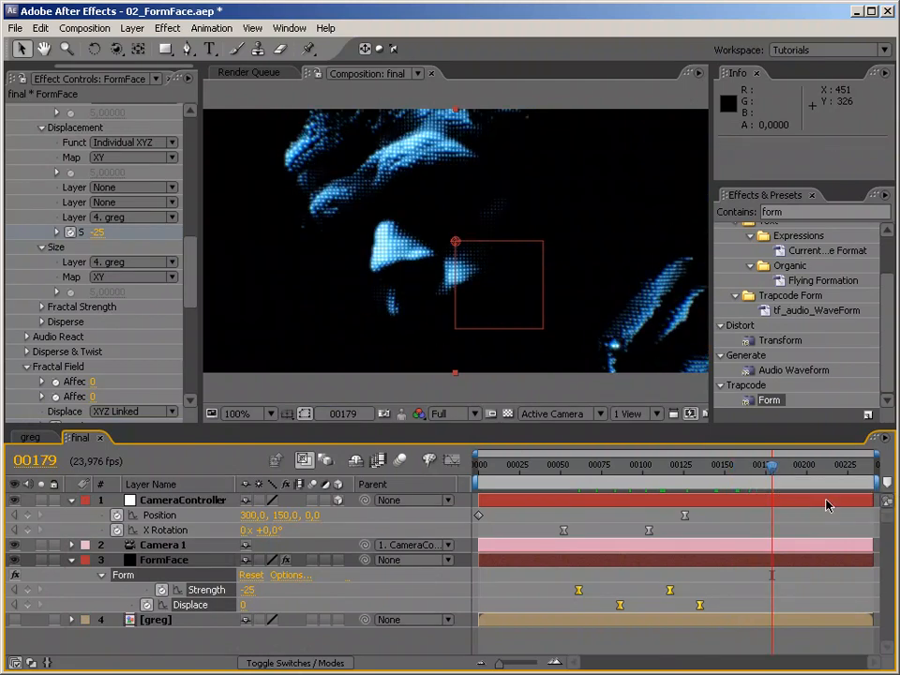
key("ctrl+Right")
key("ctrl+Right")
key("ctrl+Right")
key("ctrl+Right")
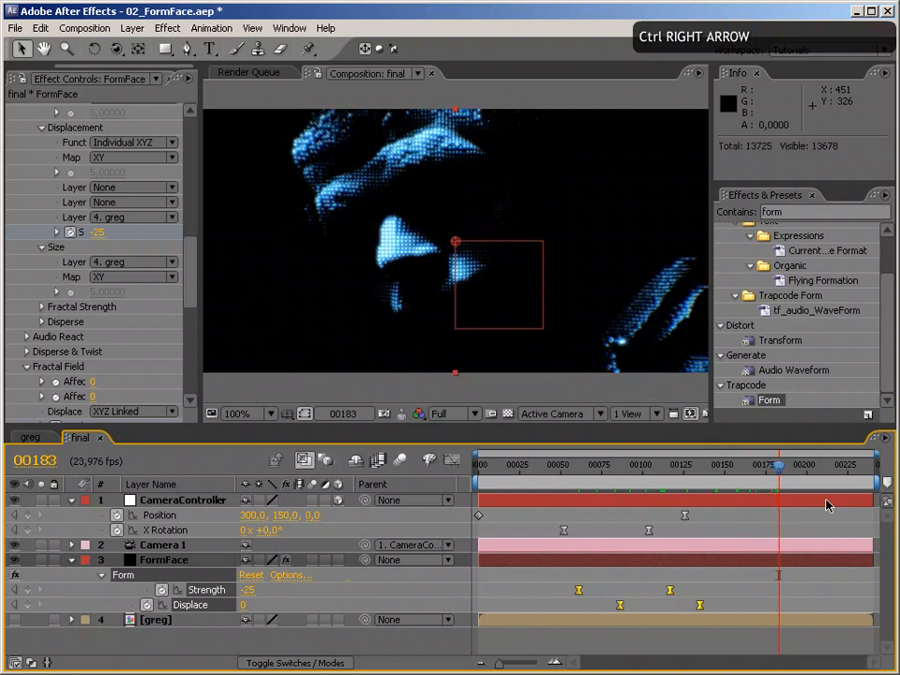
key("ctrl+shift+Right")
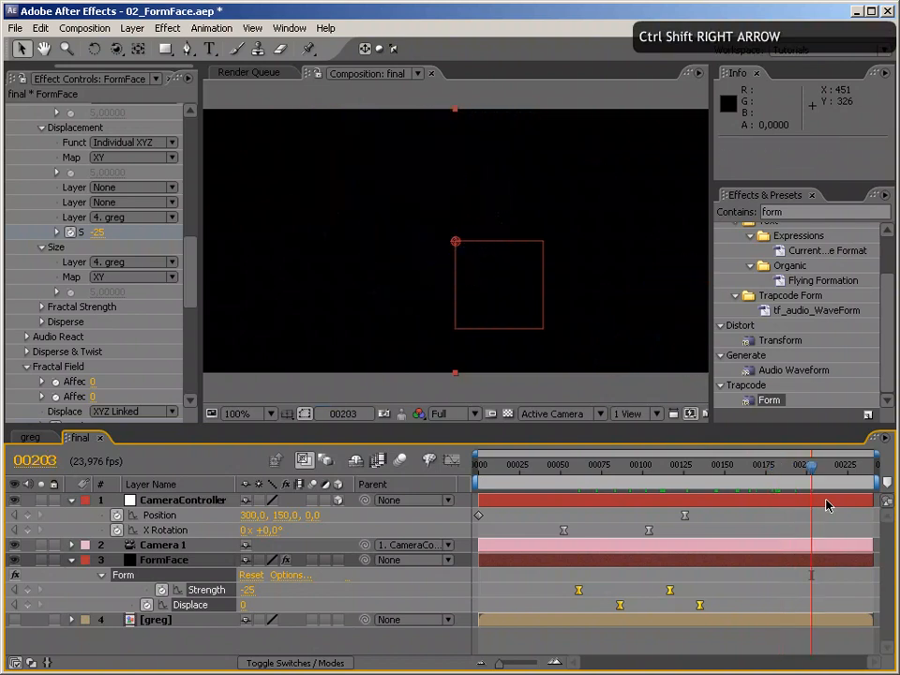
key("ctrl+shift+Left")
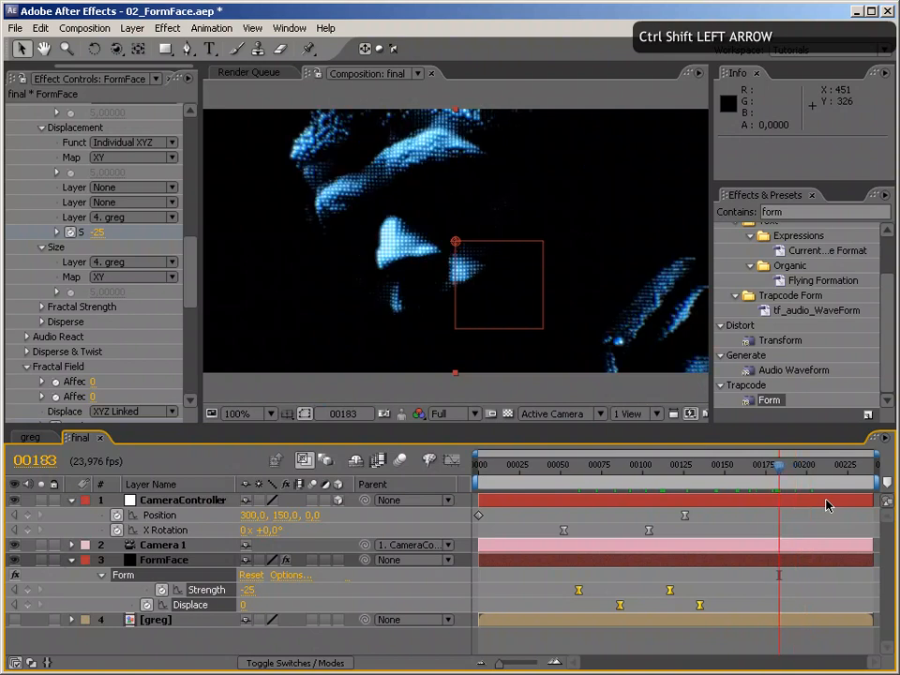
key("ctrl+Right")
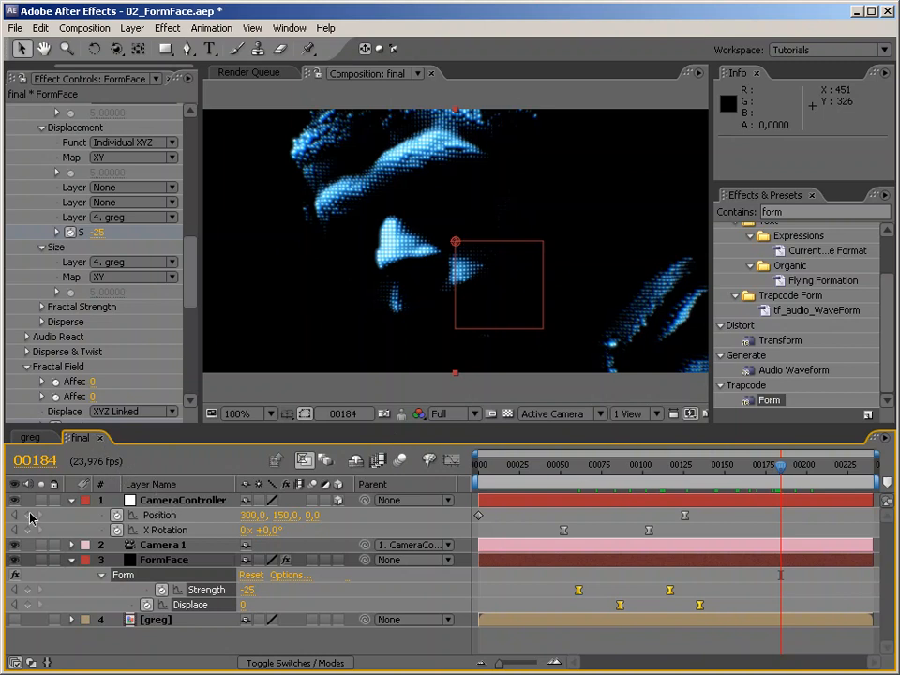
left_click(28, 515)
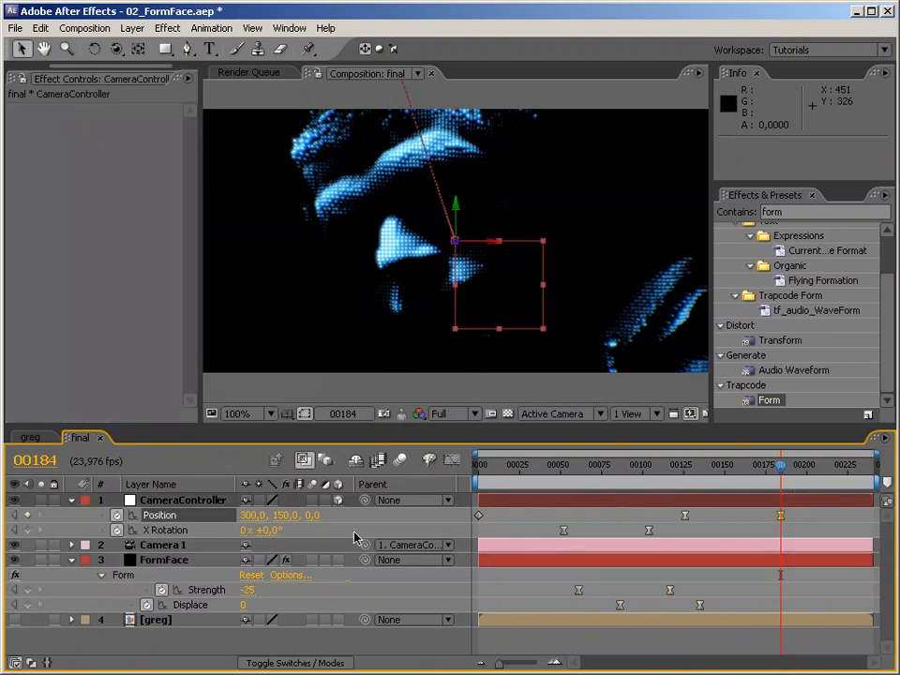
Step: Keyframe CameraController's Z position at 682 on frame 194, flying the camera through the face, and make that keyframe linear
key("ctrl+shift+Right")
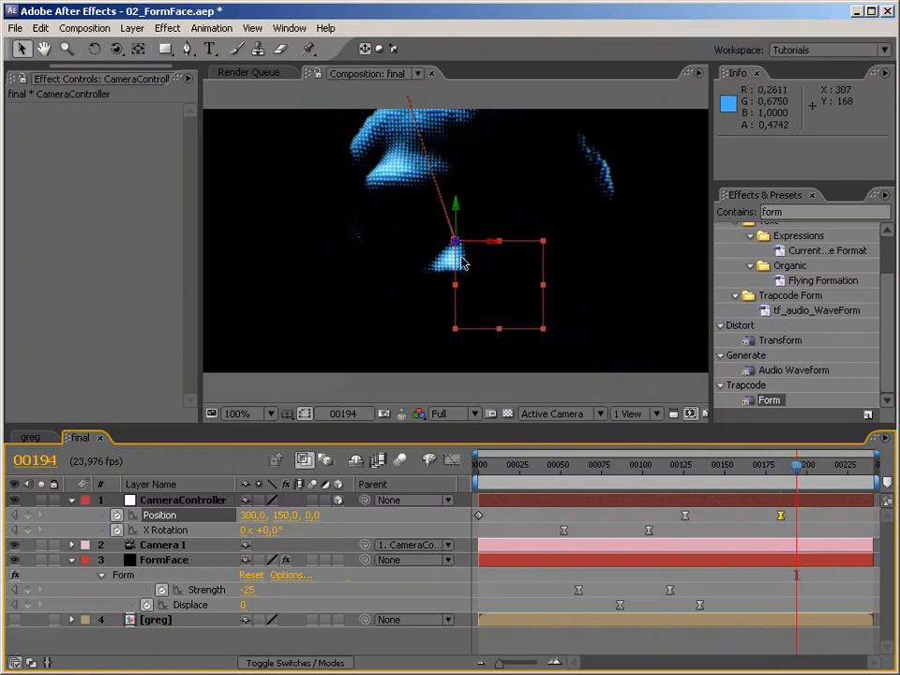
left_click_drag(458, 245, 0, 187)
left_click_drag(457, 245, 356, 244)
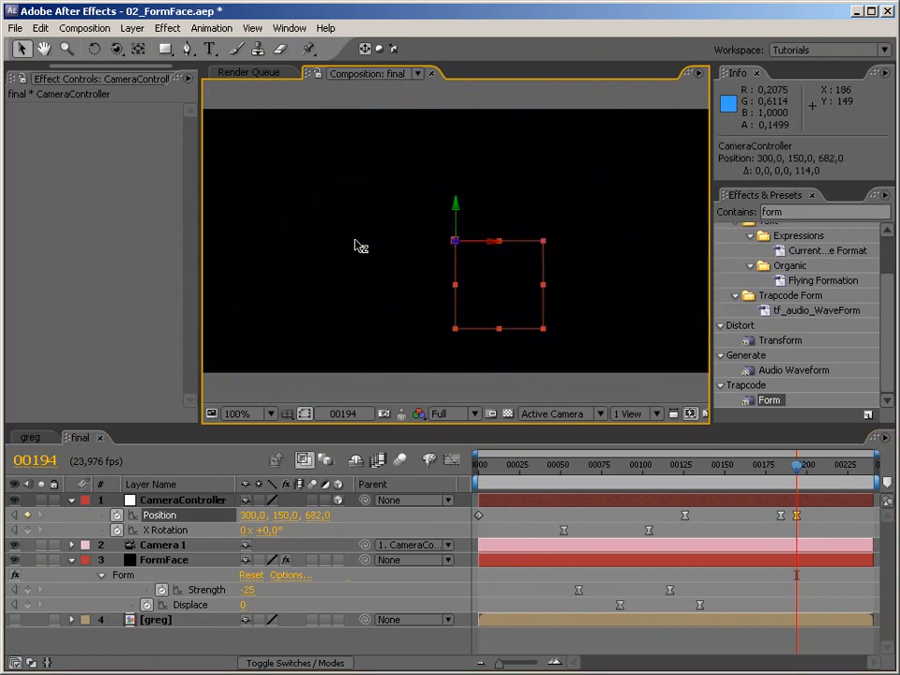
left_click(797, 516)
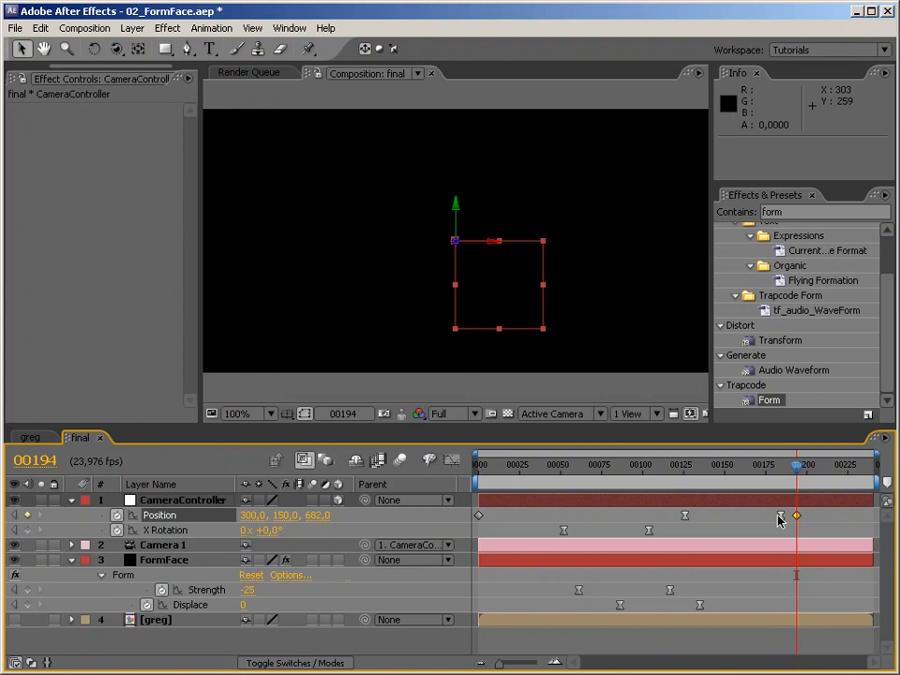
Step: RAM-preview the camera's final fly-through from frame 179, and the whole animation from frame 0
left_click(826, 465)
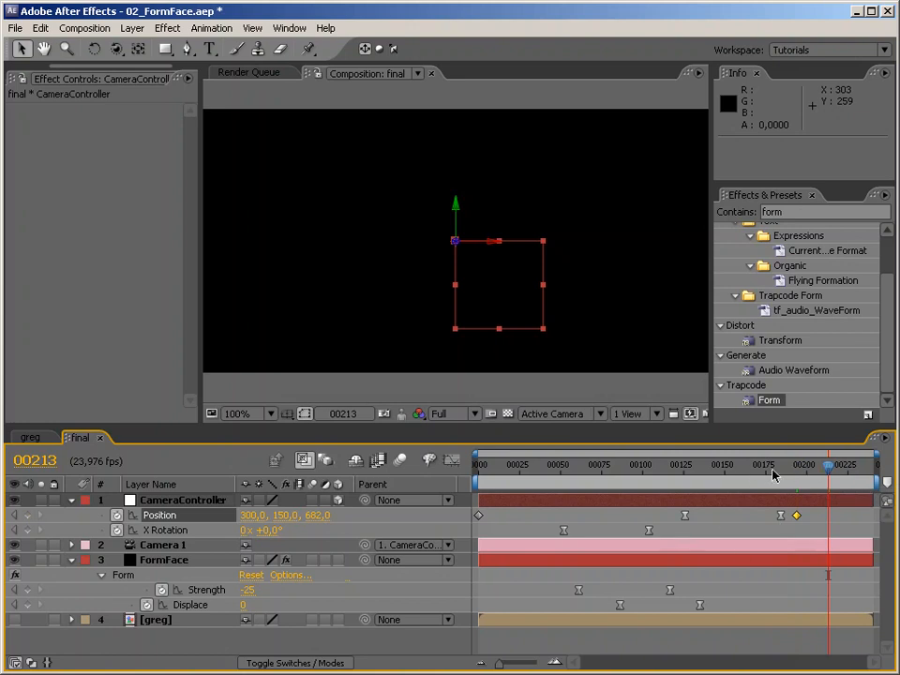
left_click(773, 475)
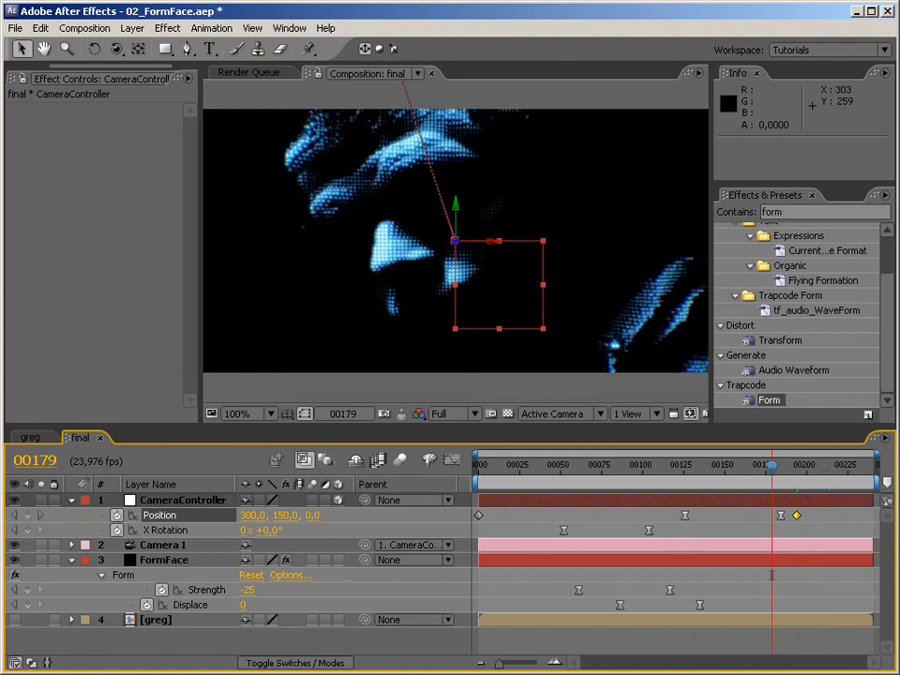
key("KP_0")
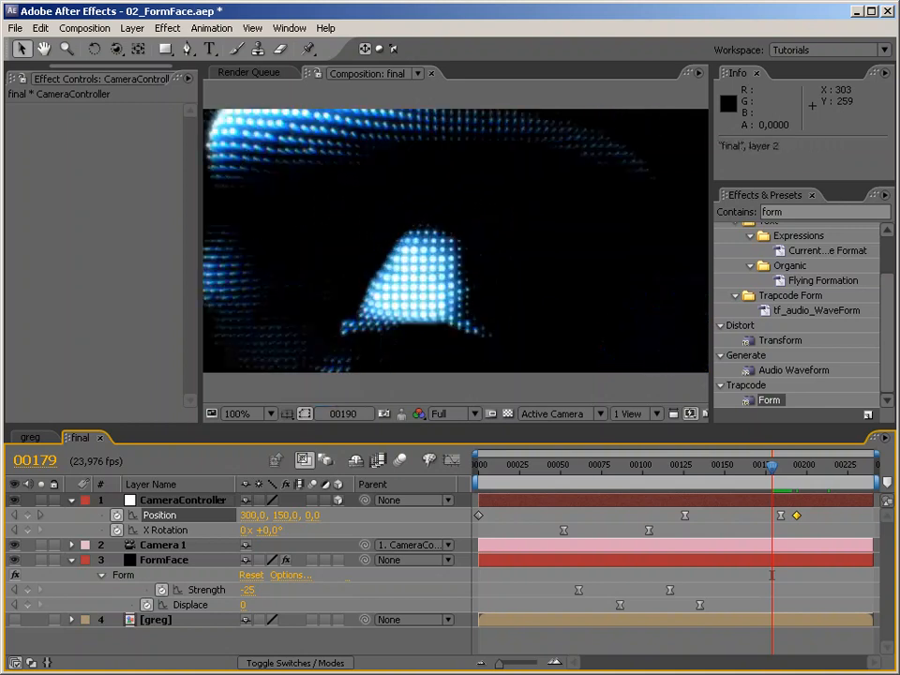
key("KP_0")
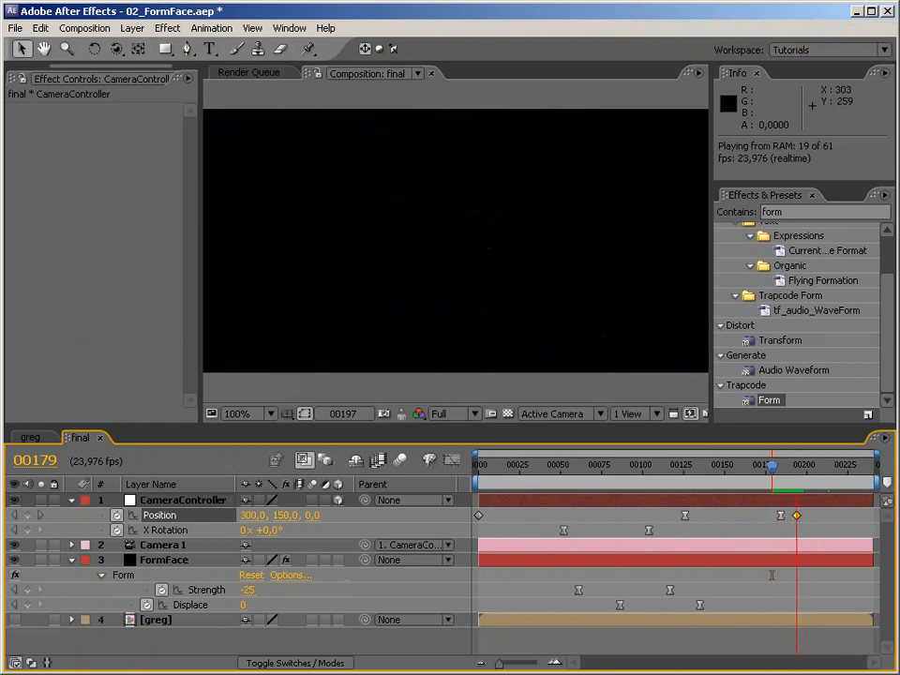
key("KP_0")
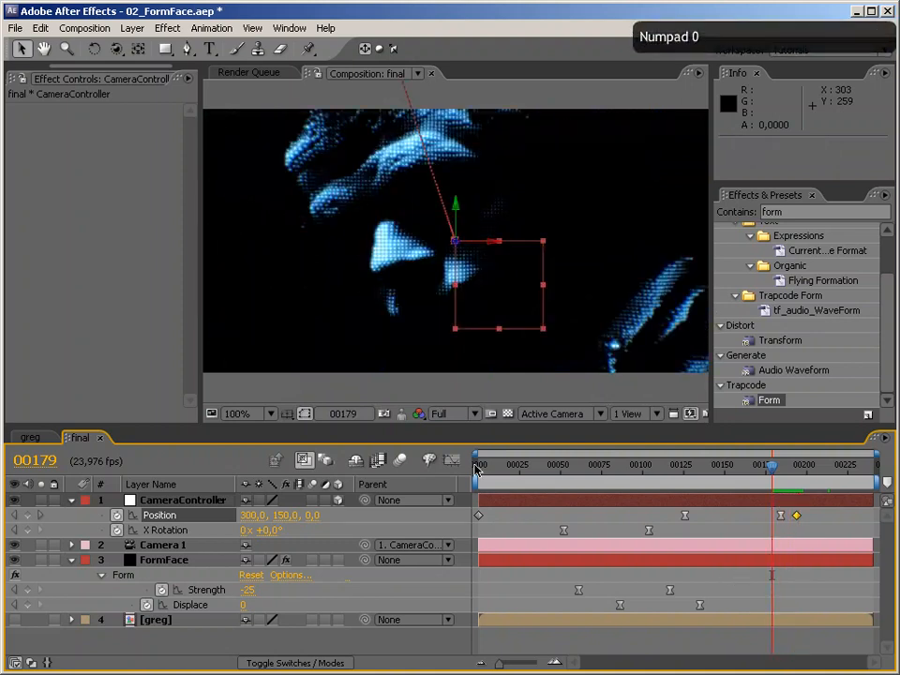
left_click(476, 468)
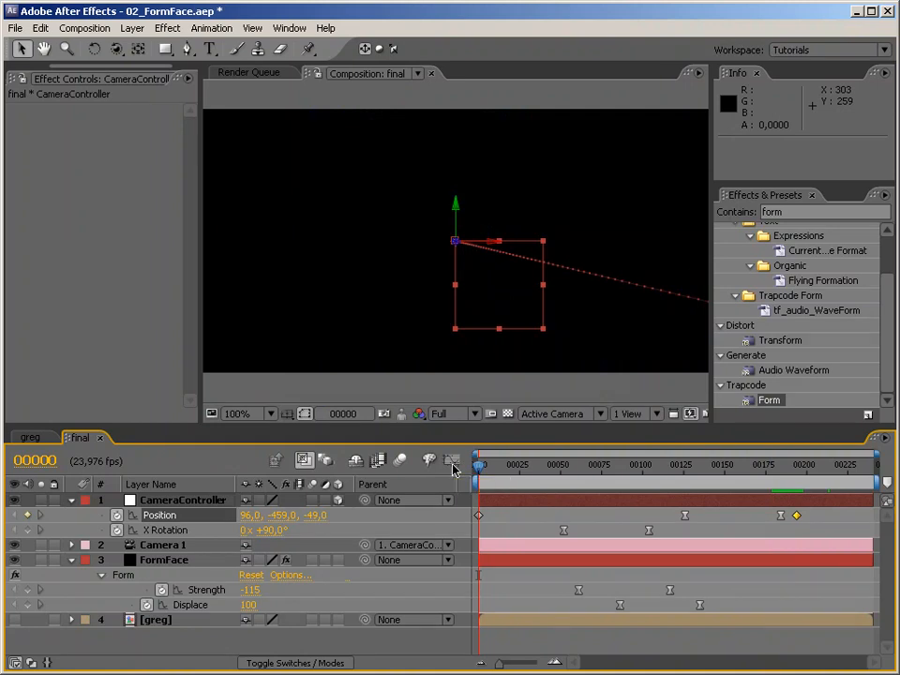
key("KP_0")
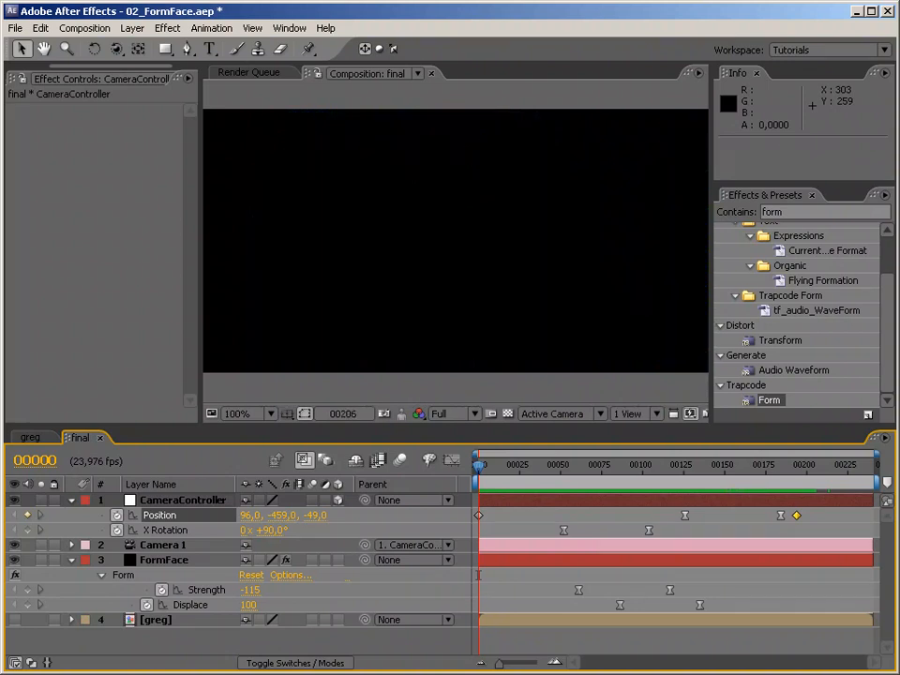
key("KP_0")
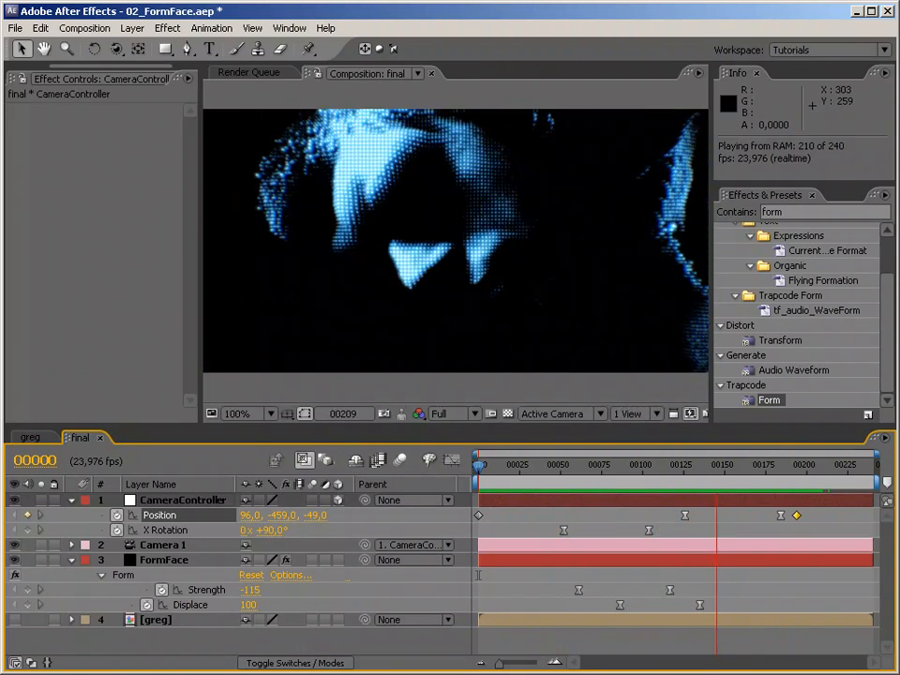
key("KP_0")
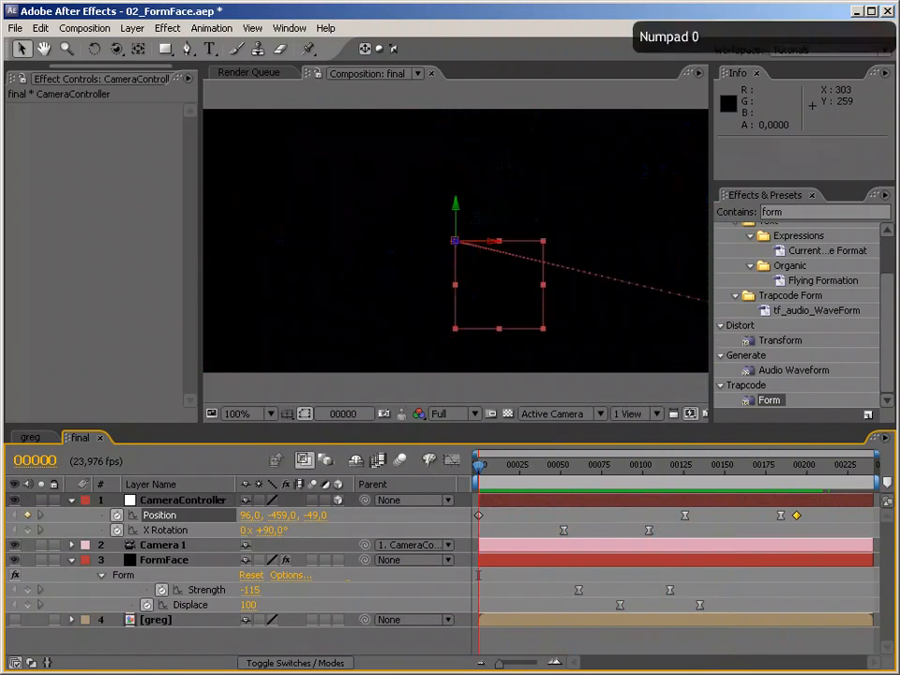
Step: Collapse the layer properties at frame 152 and add a new adjustment layer above all layers of the final composition
left_click(730, 466)
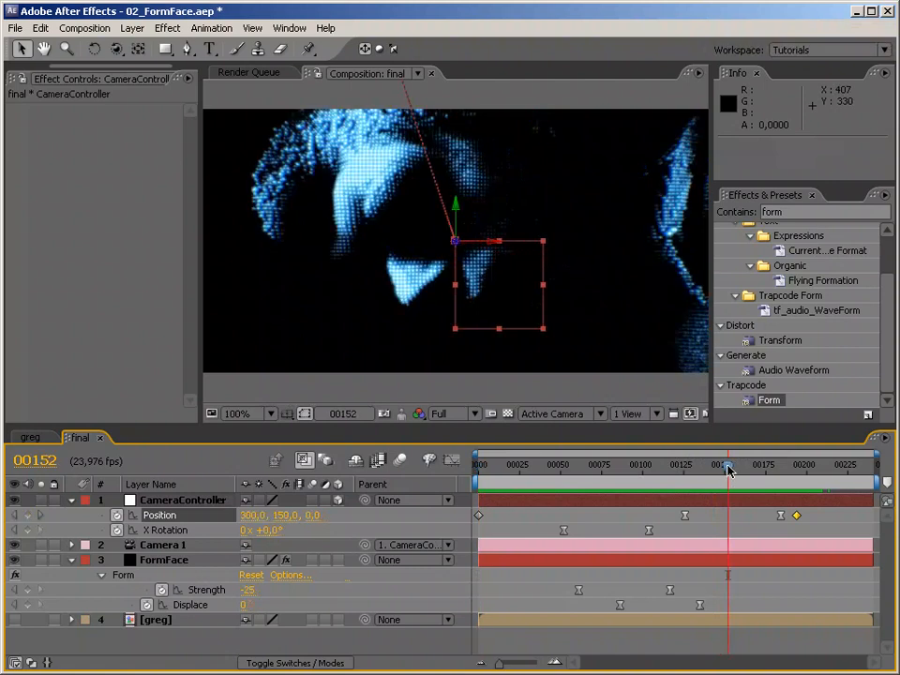
left_click(73, 500)
left_click(71, 529)
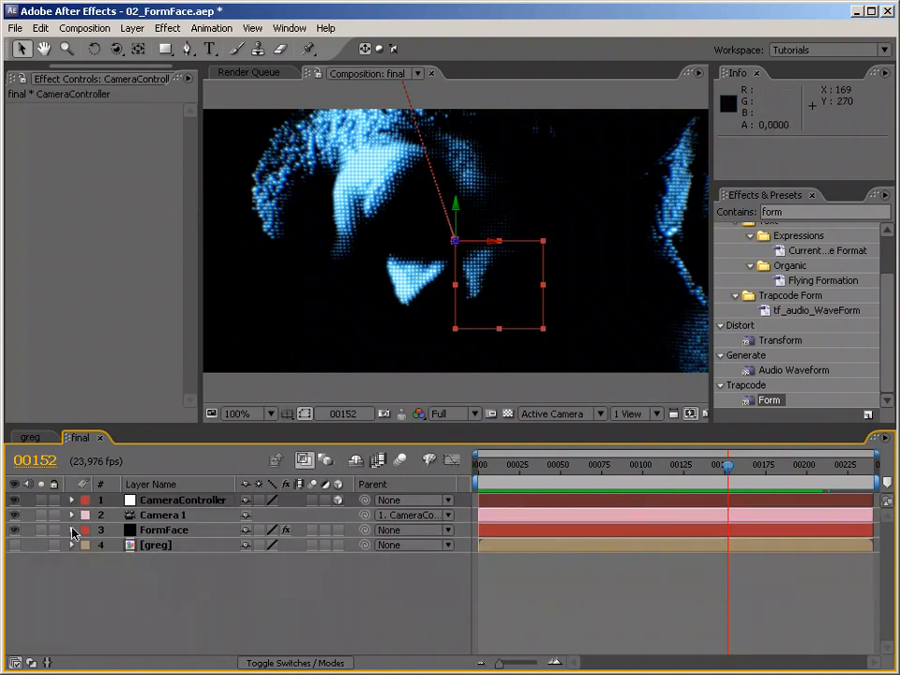
right_click(158, 569)
mouse_move(181, 579)
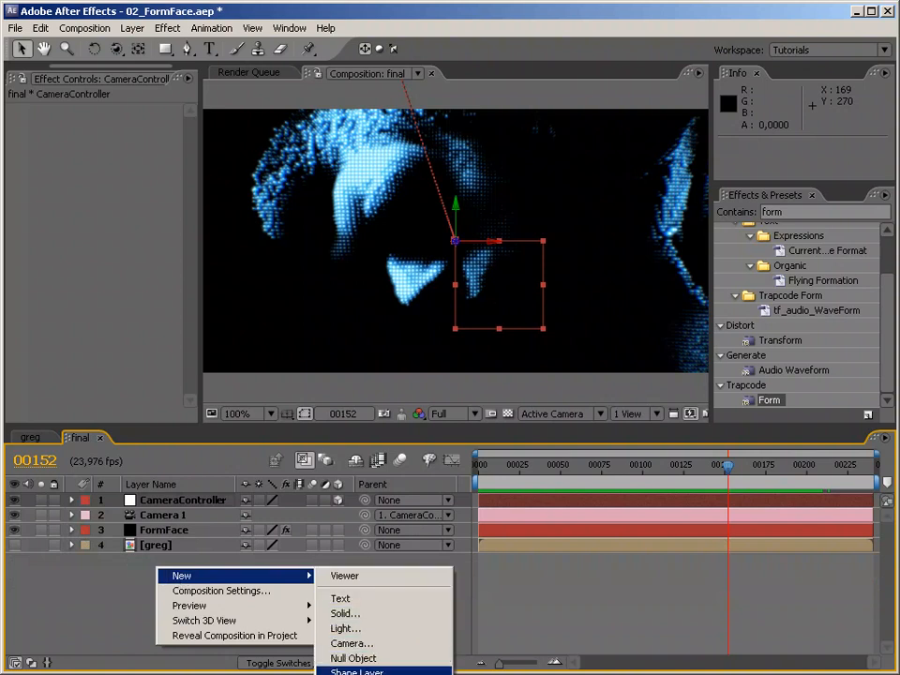
left_click(379, 672)
Step: Find the Stylize Glow effect and apply it to the adjustment layer
left_click(774, 213)
type("glow")
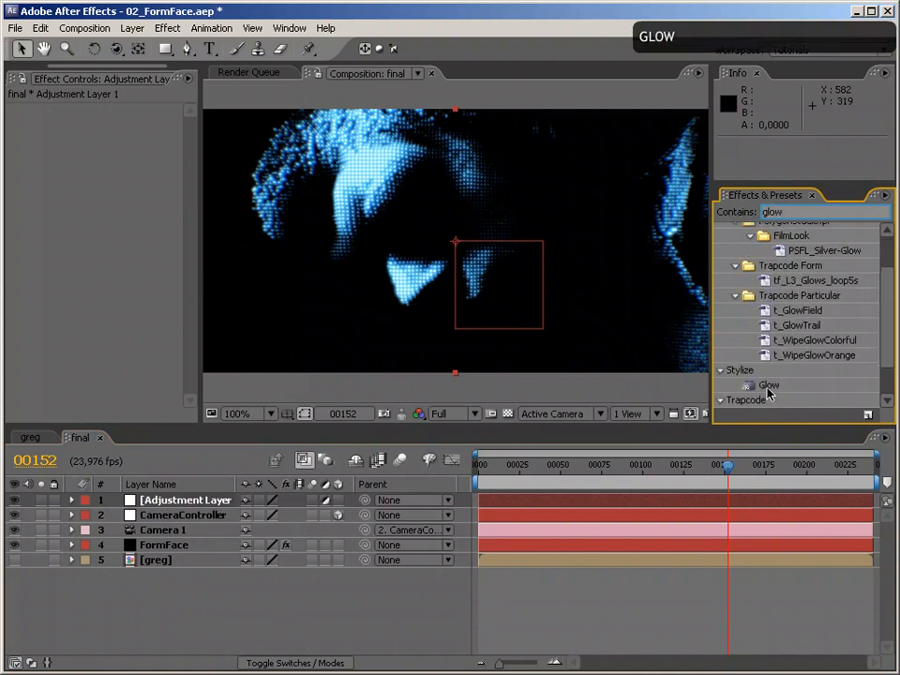
left_click_drag(767, 392, 698, 403)
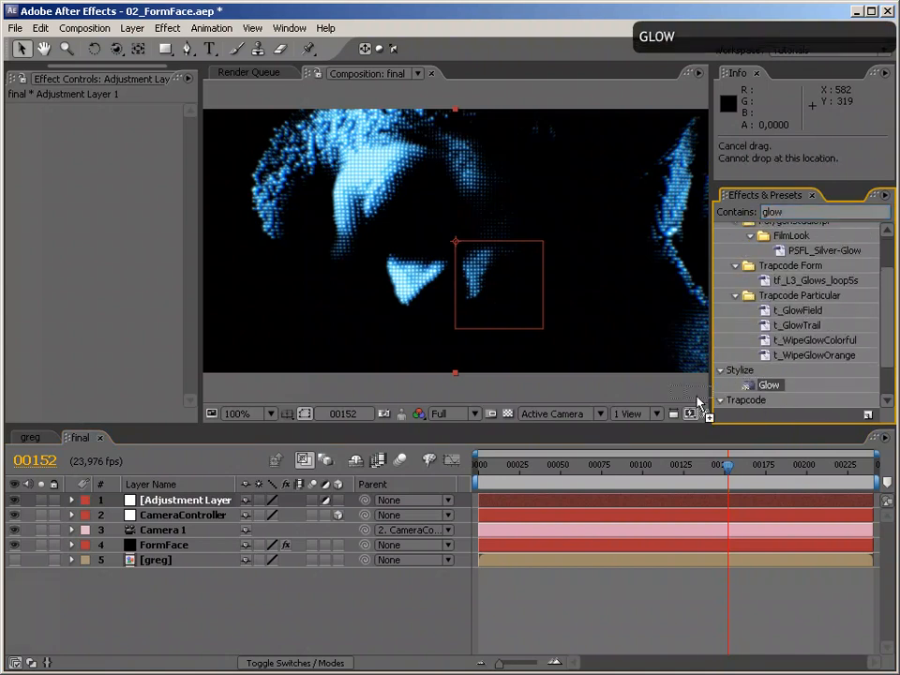
left_click_drag(296, 474, 214, 506)
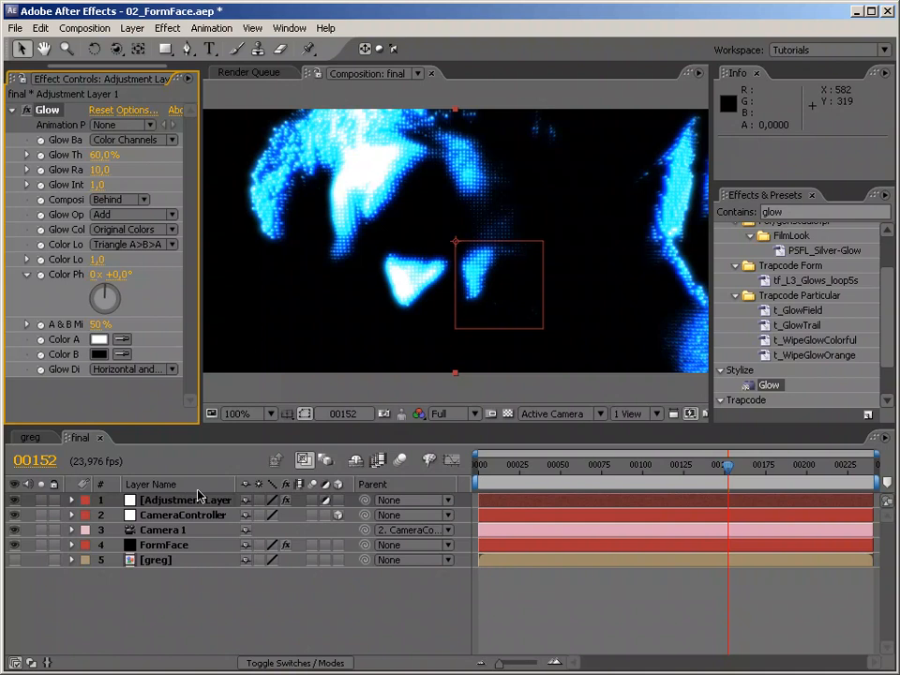
Step: Set the adjustment layer's Glow Threshold to 96.9%, Glow Radius to 20 and Glow Intensity to 0.7
left_click_drag(108, 156, 174, 151)
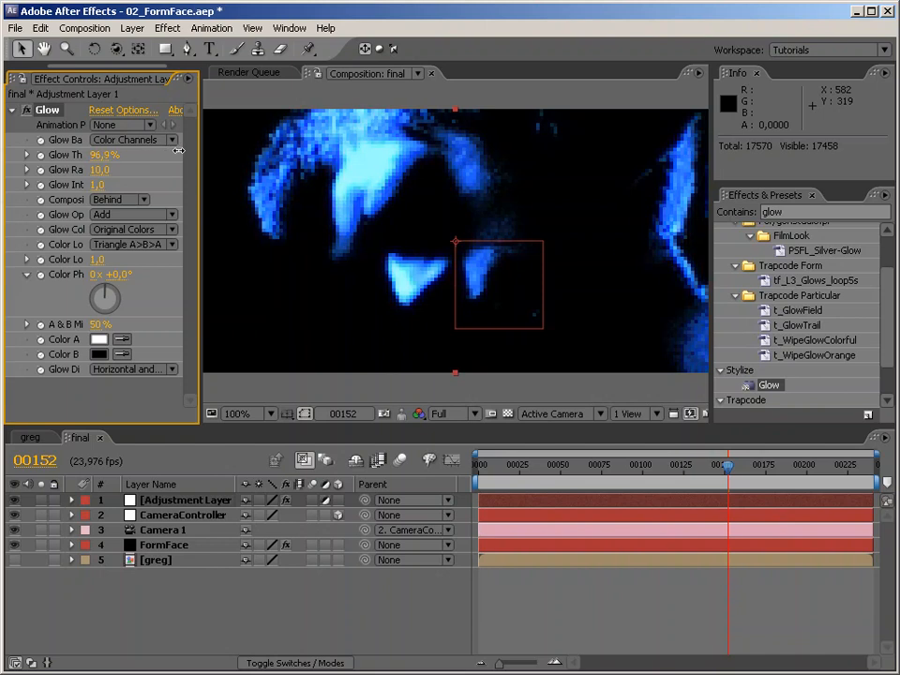
left_click(100, 171)
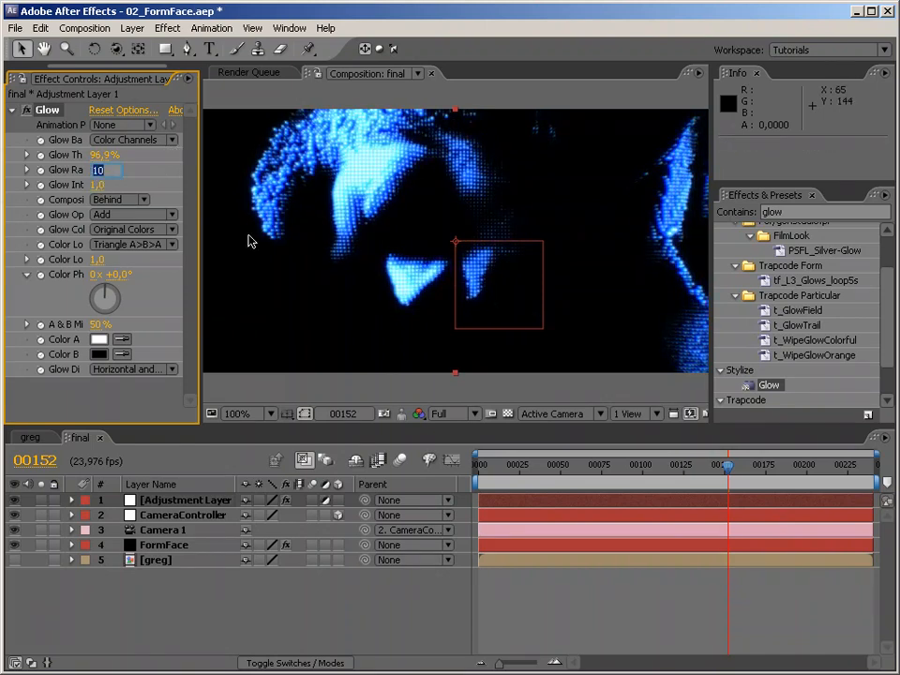
type("20")
key("Return")
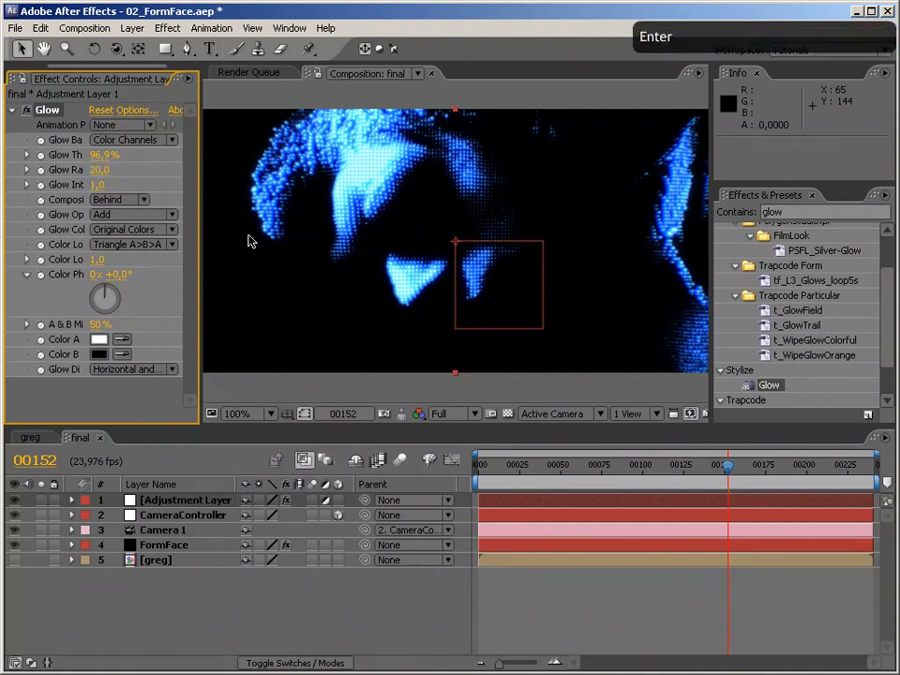
left_click_drag(96, 185, 90, 186)
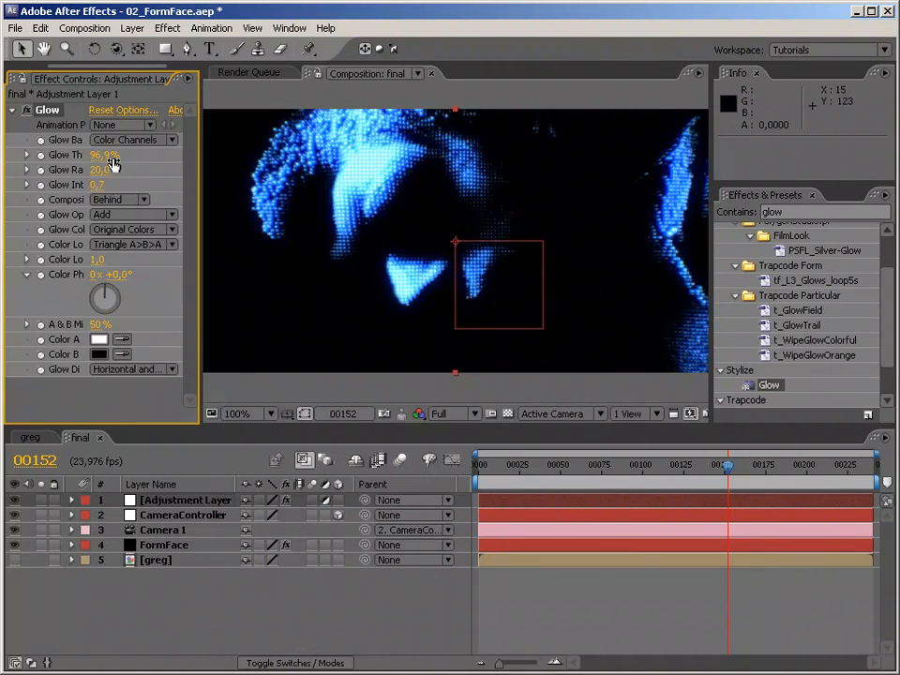
Step: Set Glow Threshold to 97.3%, Glow Radius to 103 and Glow Intensity to 0.6, and compare the face with the glow off and on
left_click_drag(100, 154, 35, 155)
left_click_drag(53, 156, 35, 155)
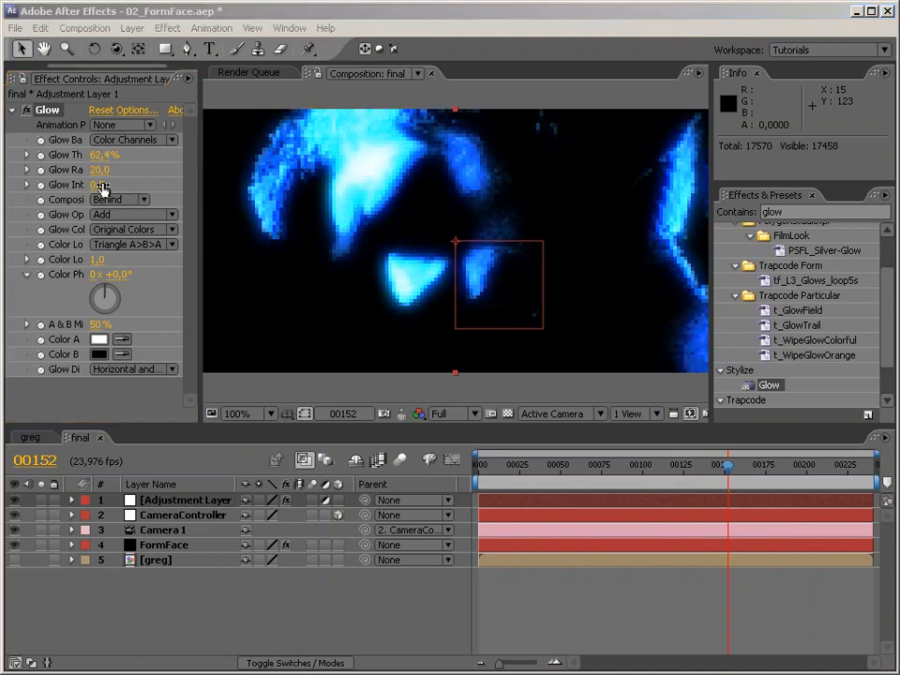
left_click_drag(102, 175, 246, 176)
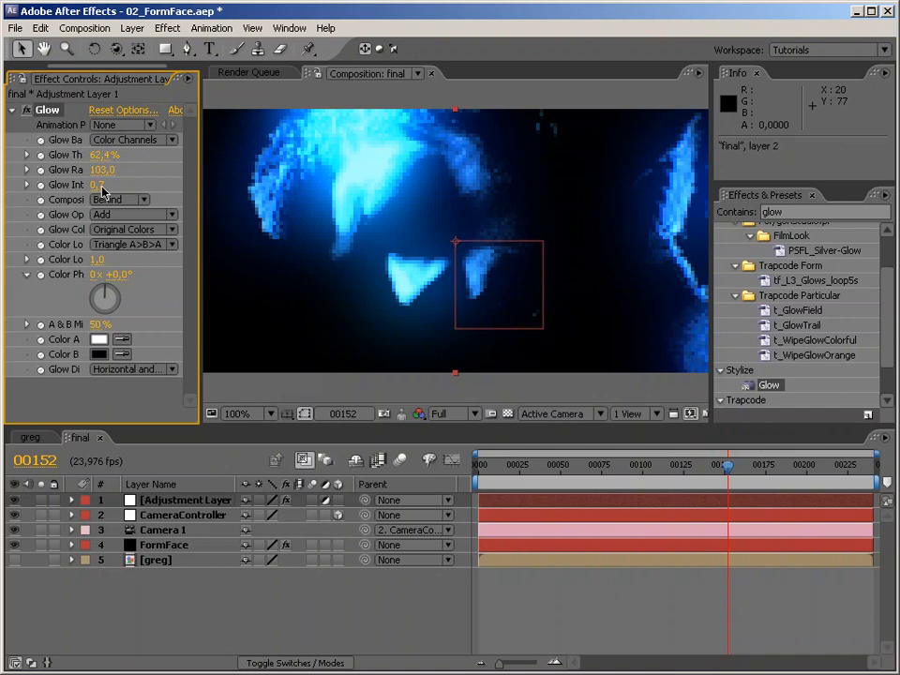
left_click_drag(96, 186, 203, 157)
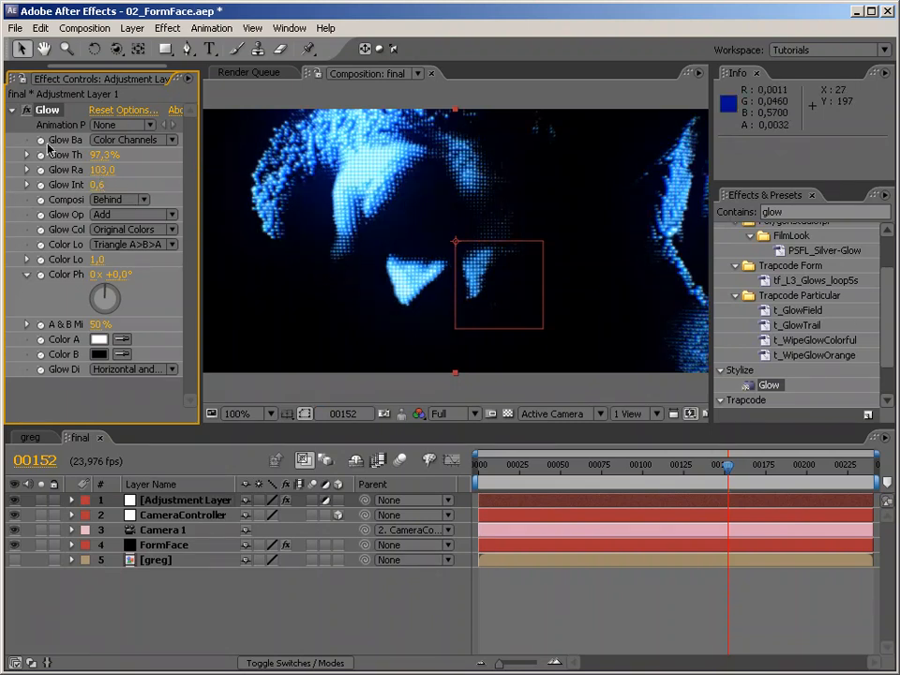
left_click(29, 111)
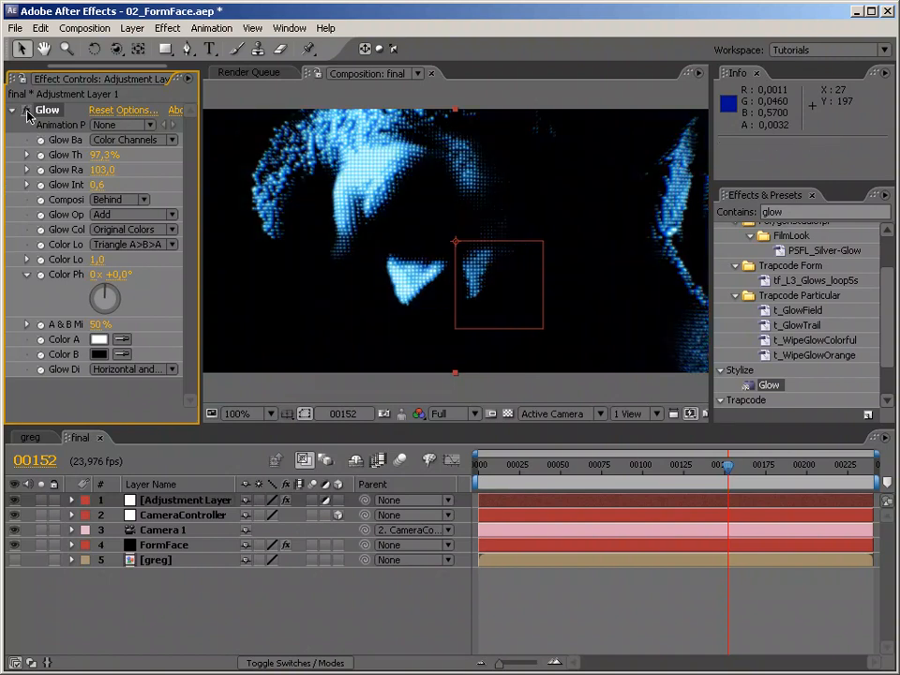
left_click(28, 112)
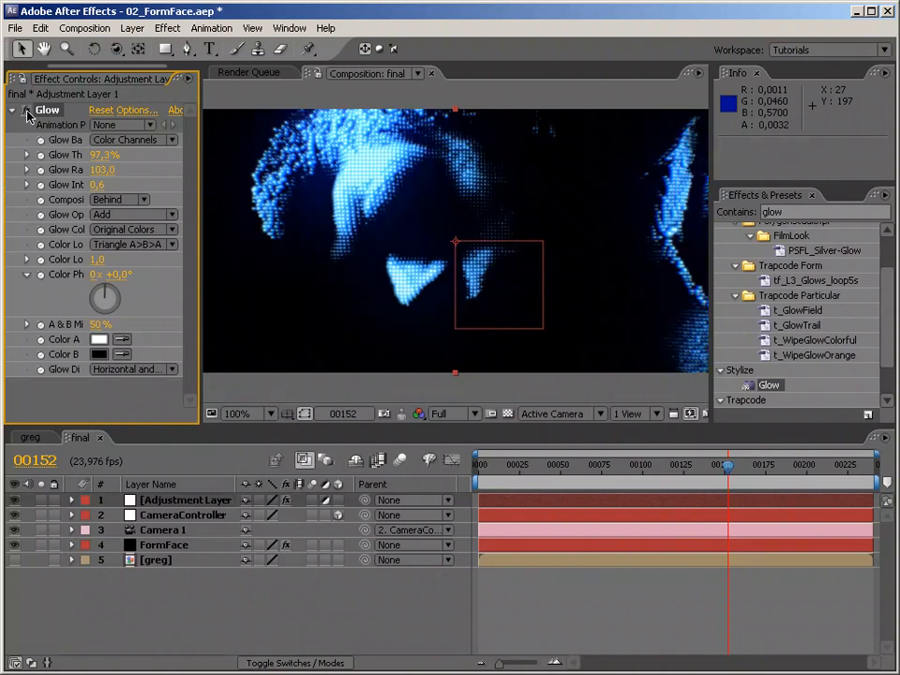